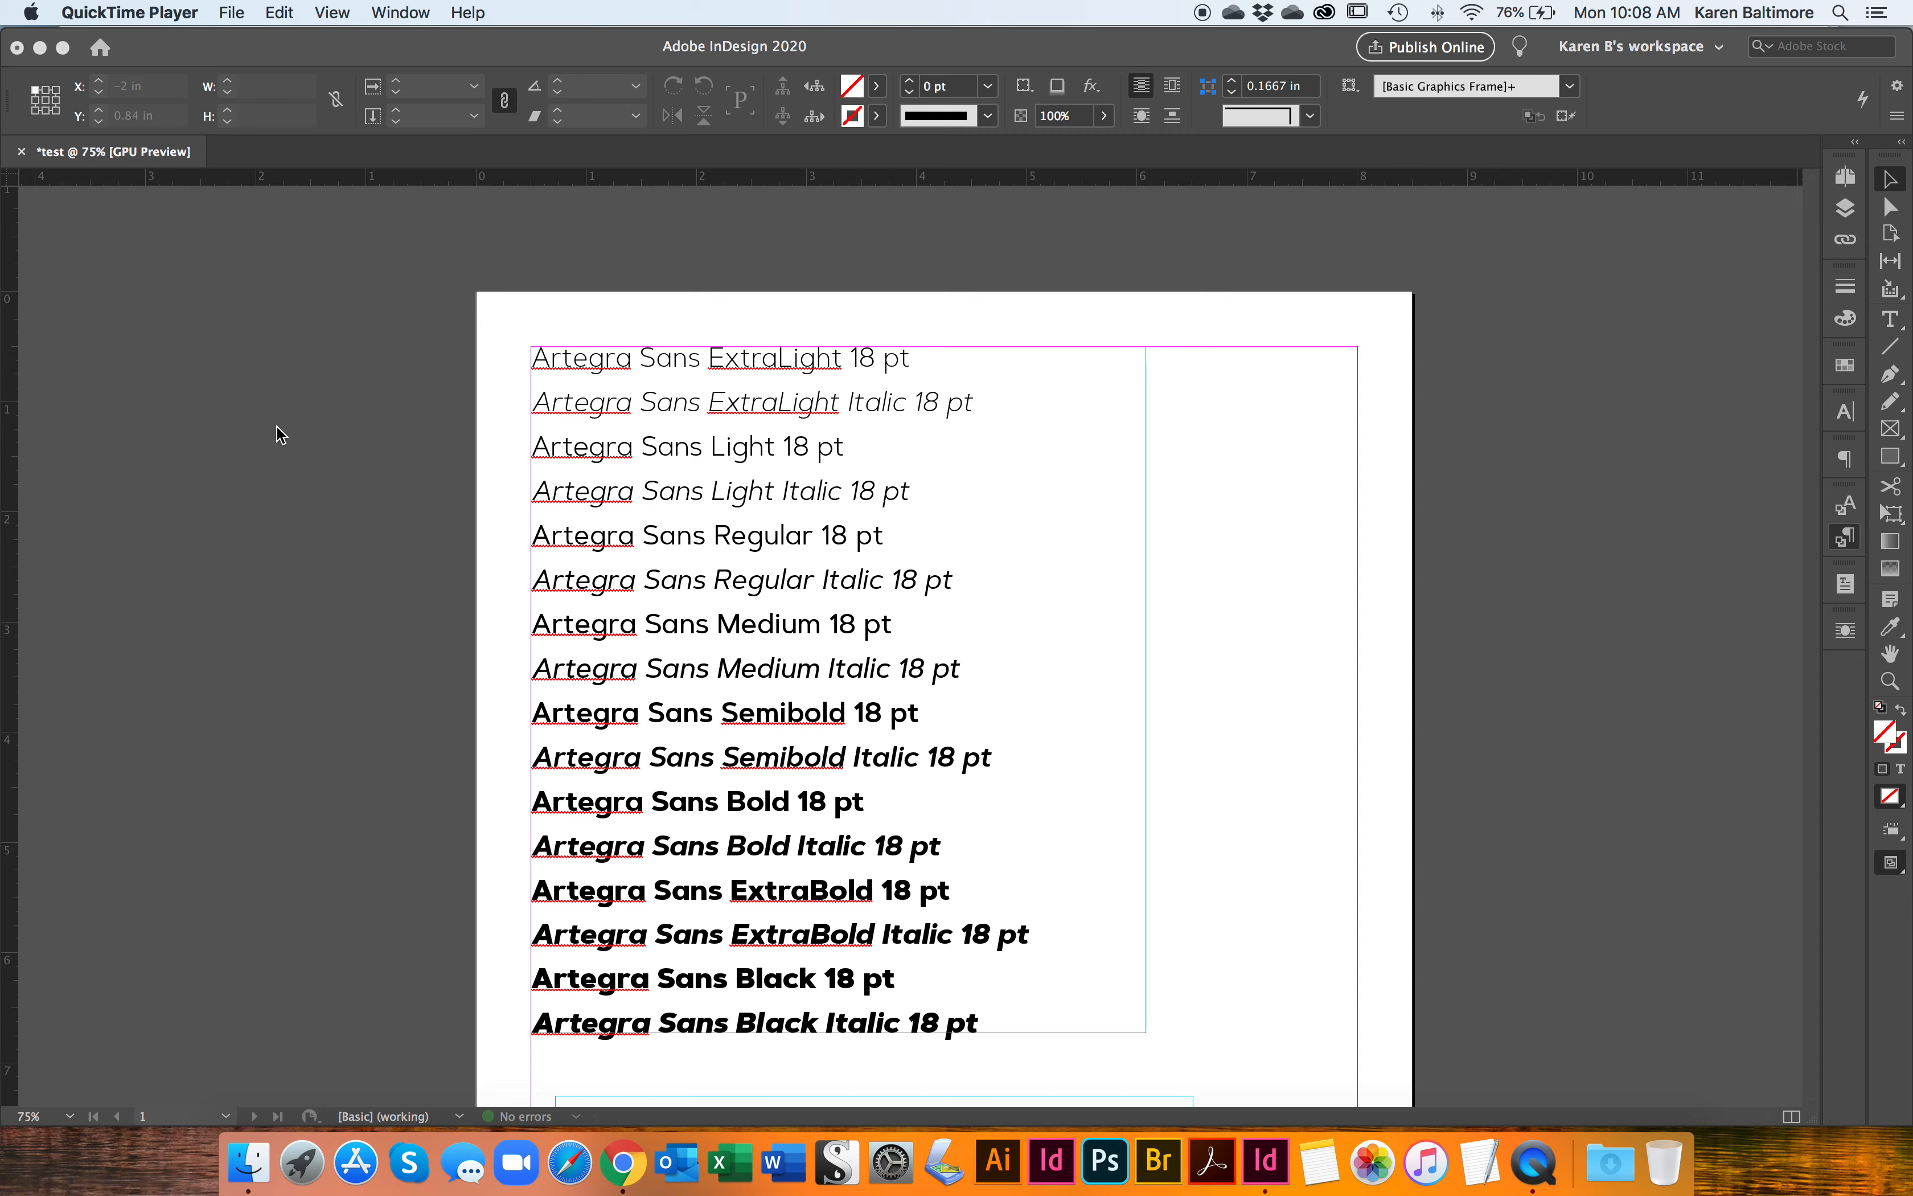
# Step: Examine the Mrs Eaves OT and Mr Eaves San OT sample lines at closer zoom, comparing the serif and sans serif letterforms
pyautogui.scroll(-10, 281, 433)
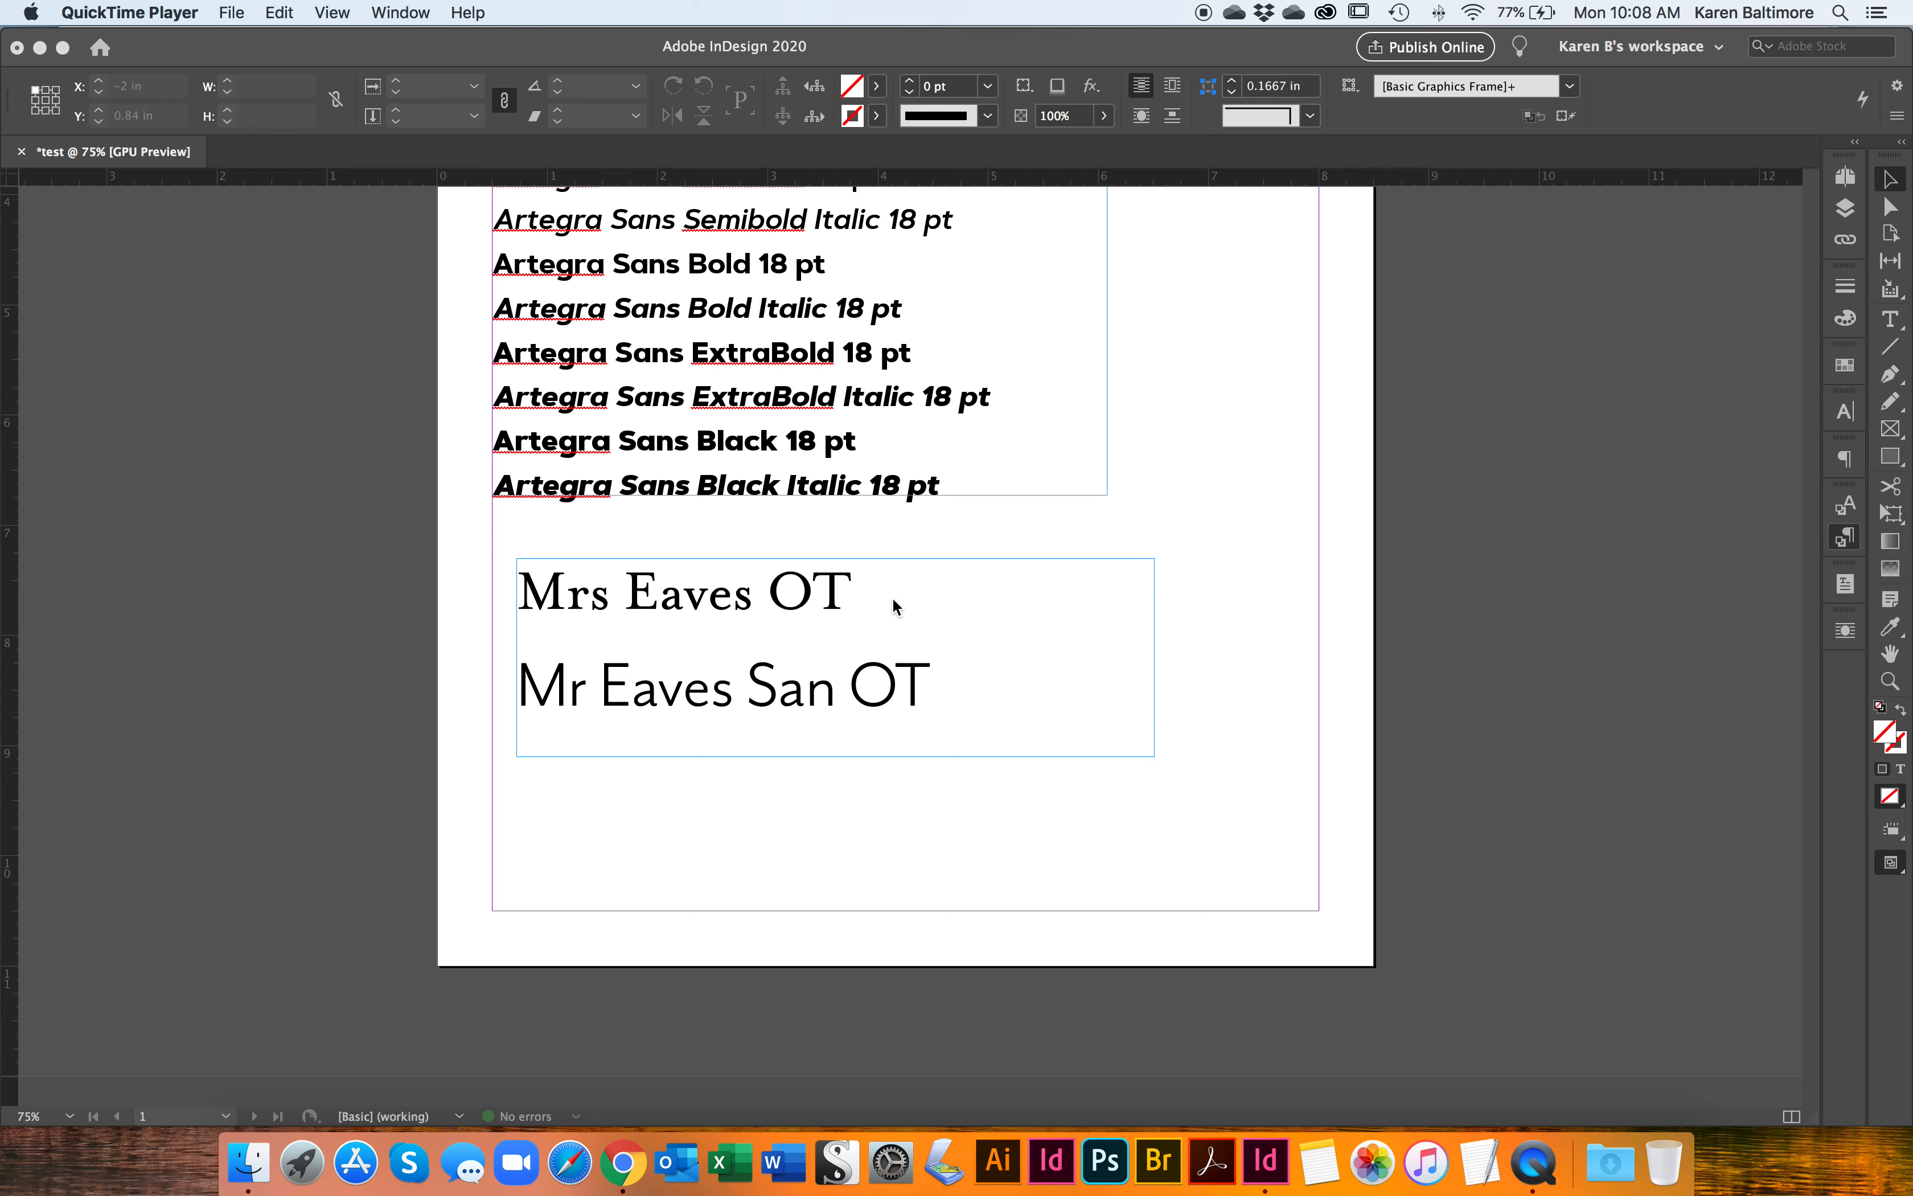
pyautogui.click(820, 606)
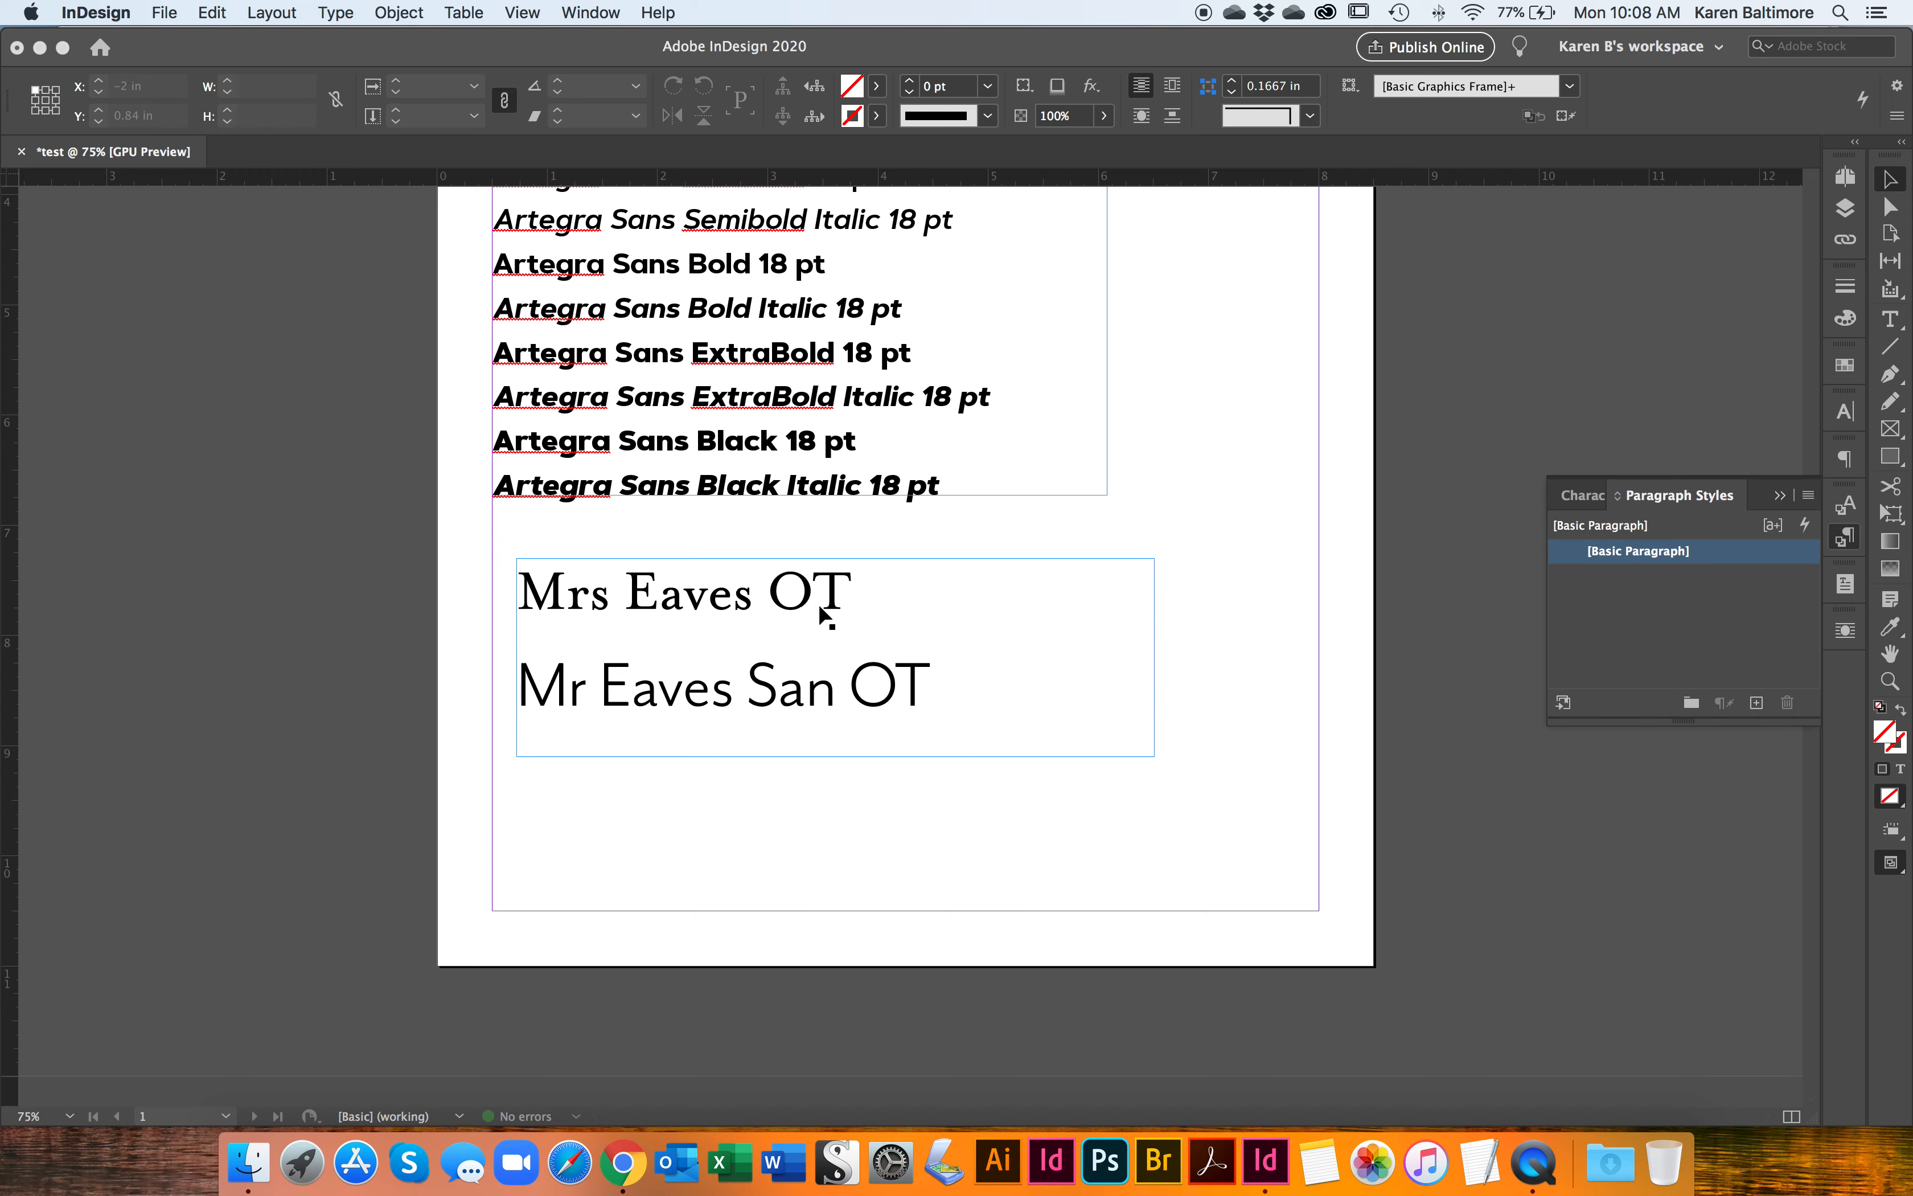
pyautogui.doubleClick(819, 589)
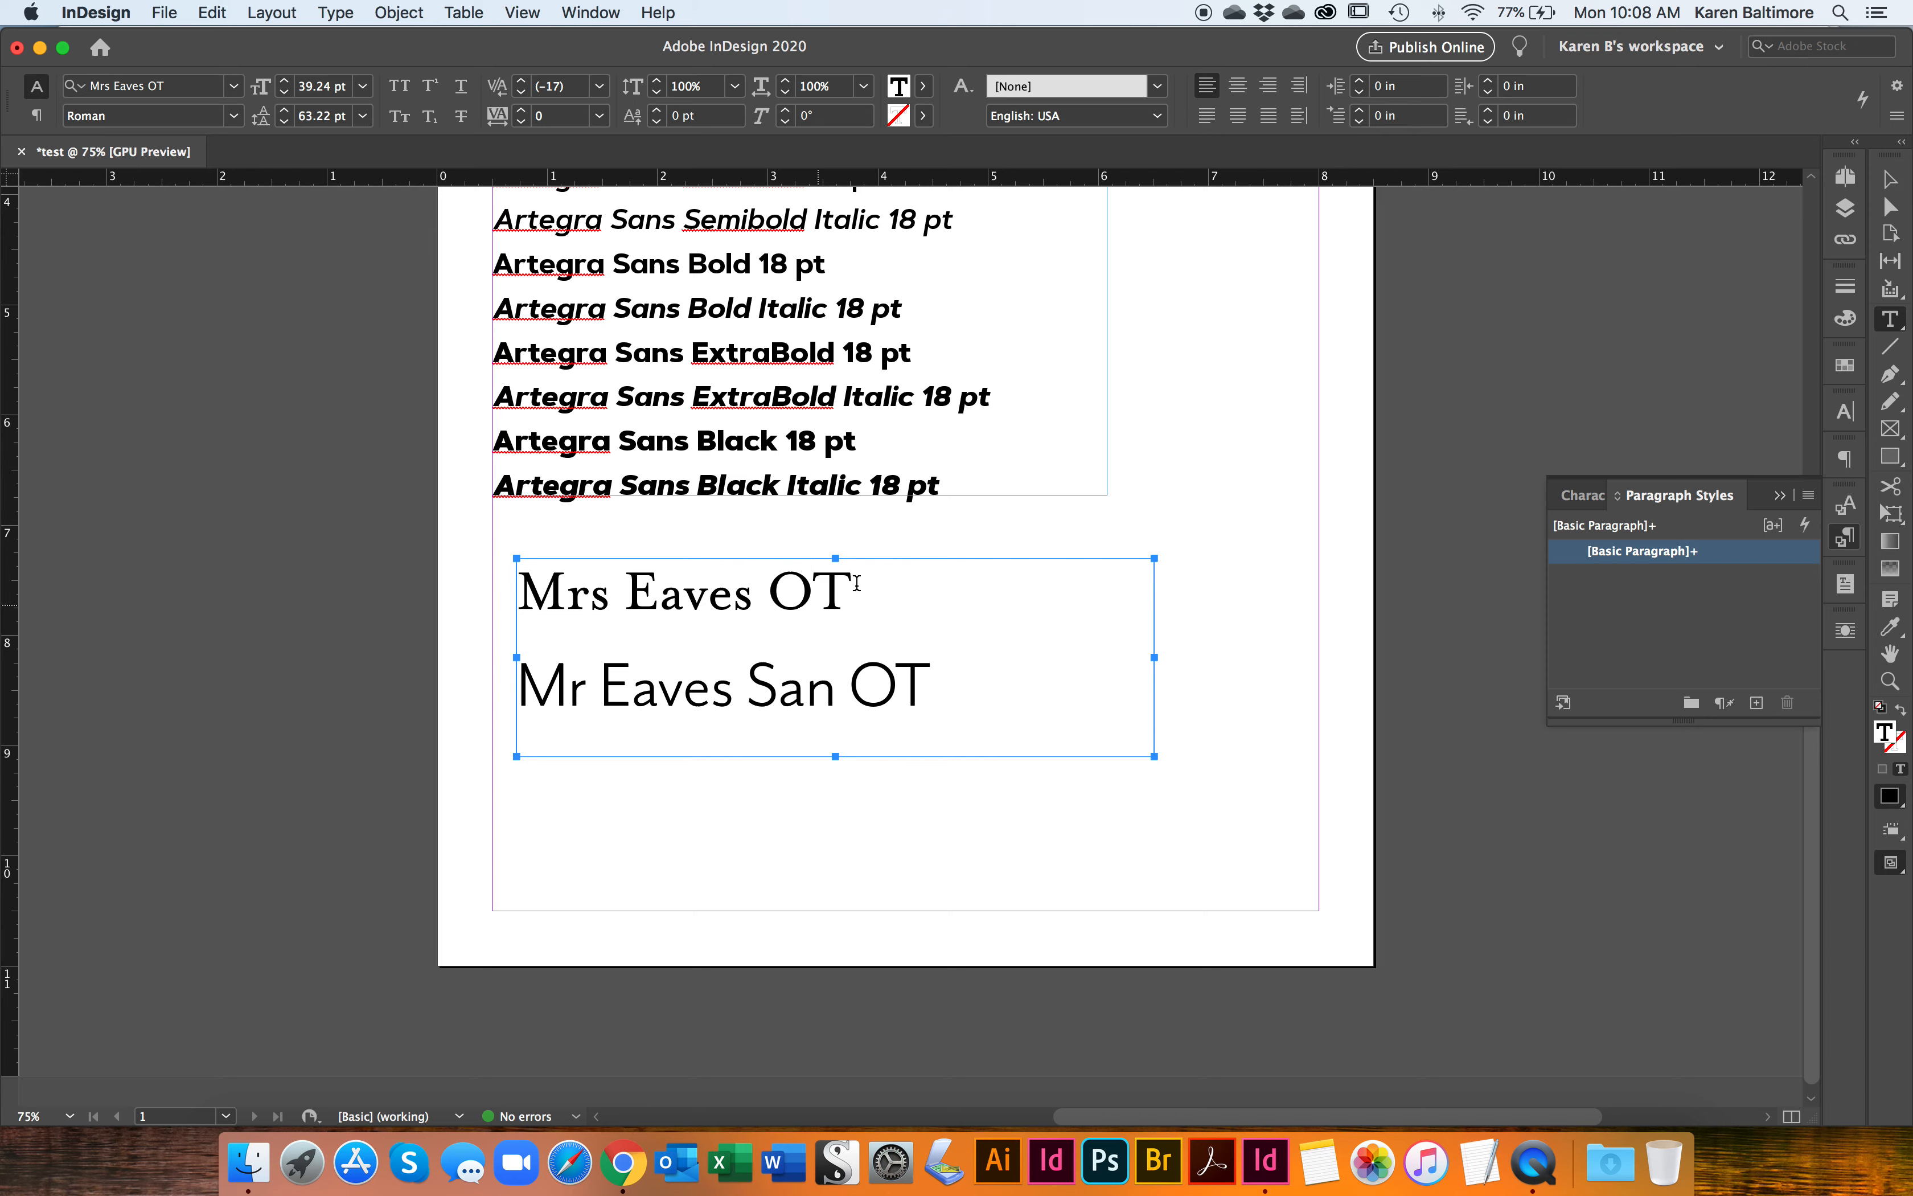
pyautogui.moveTo(833, 583); pyautogui.dragTo(852, 589)
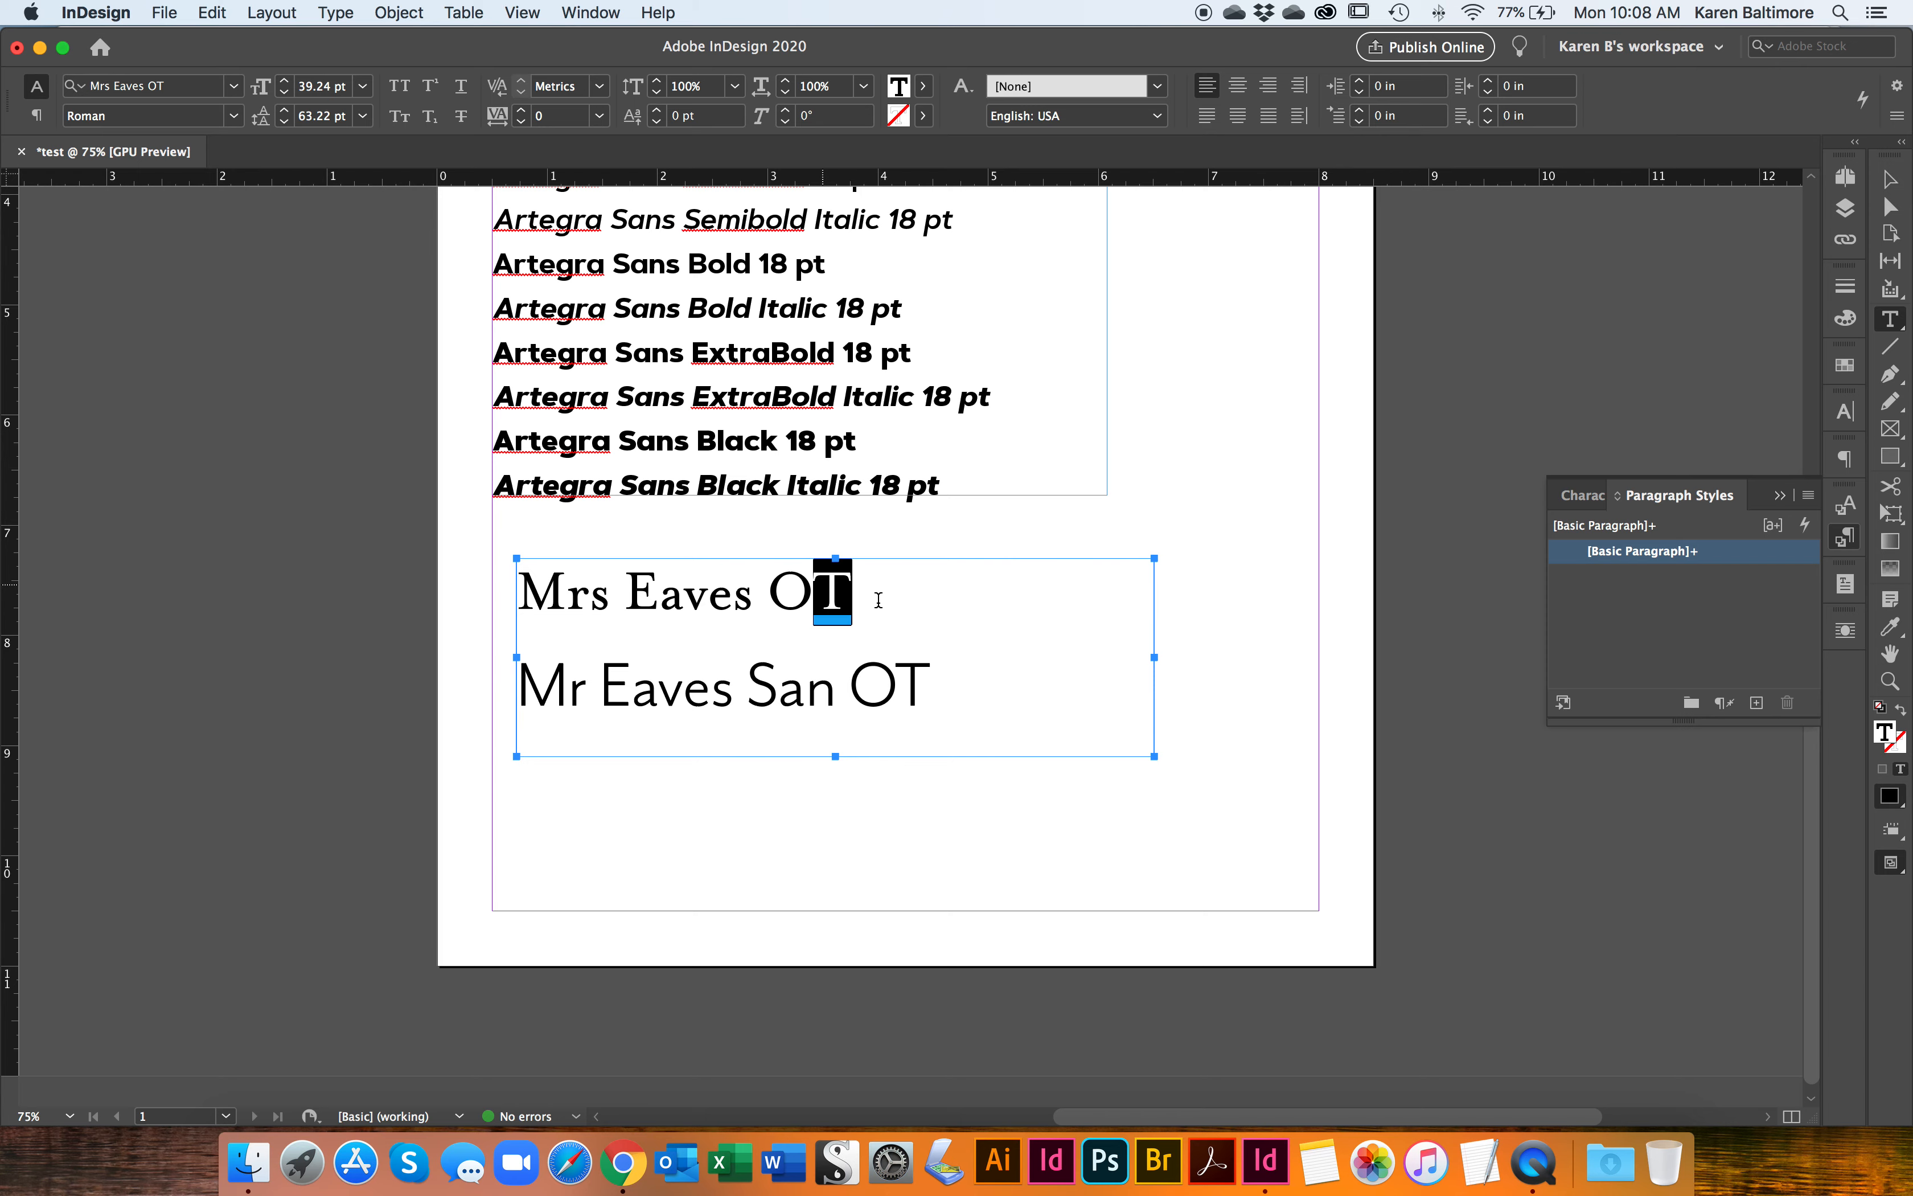
pyautogui.click(856, 599)
pyautogui.press('super+minus')
pyautogui.press('super+minus')
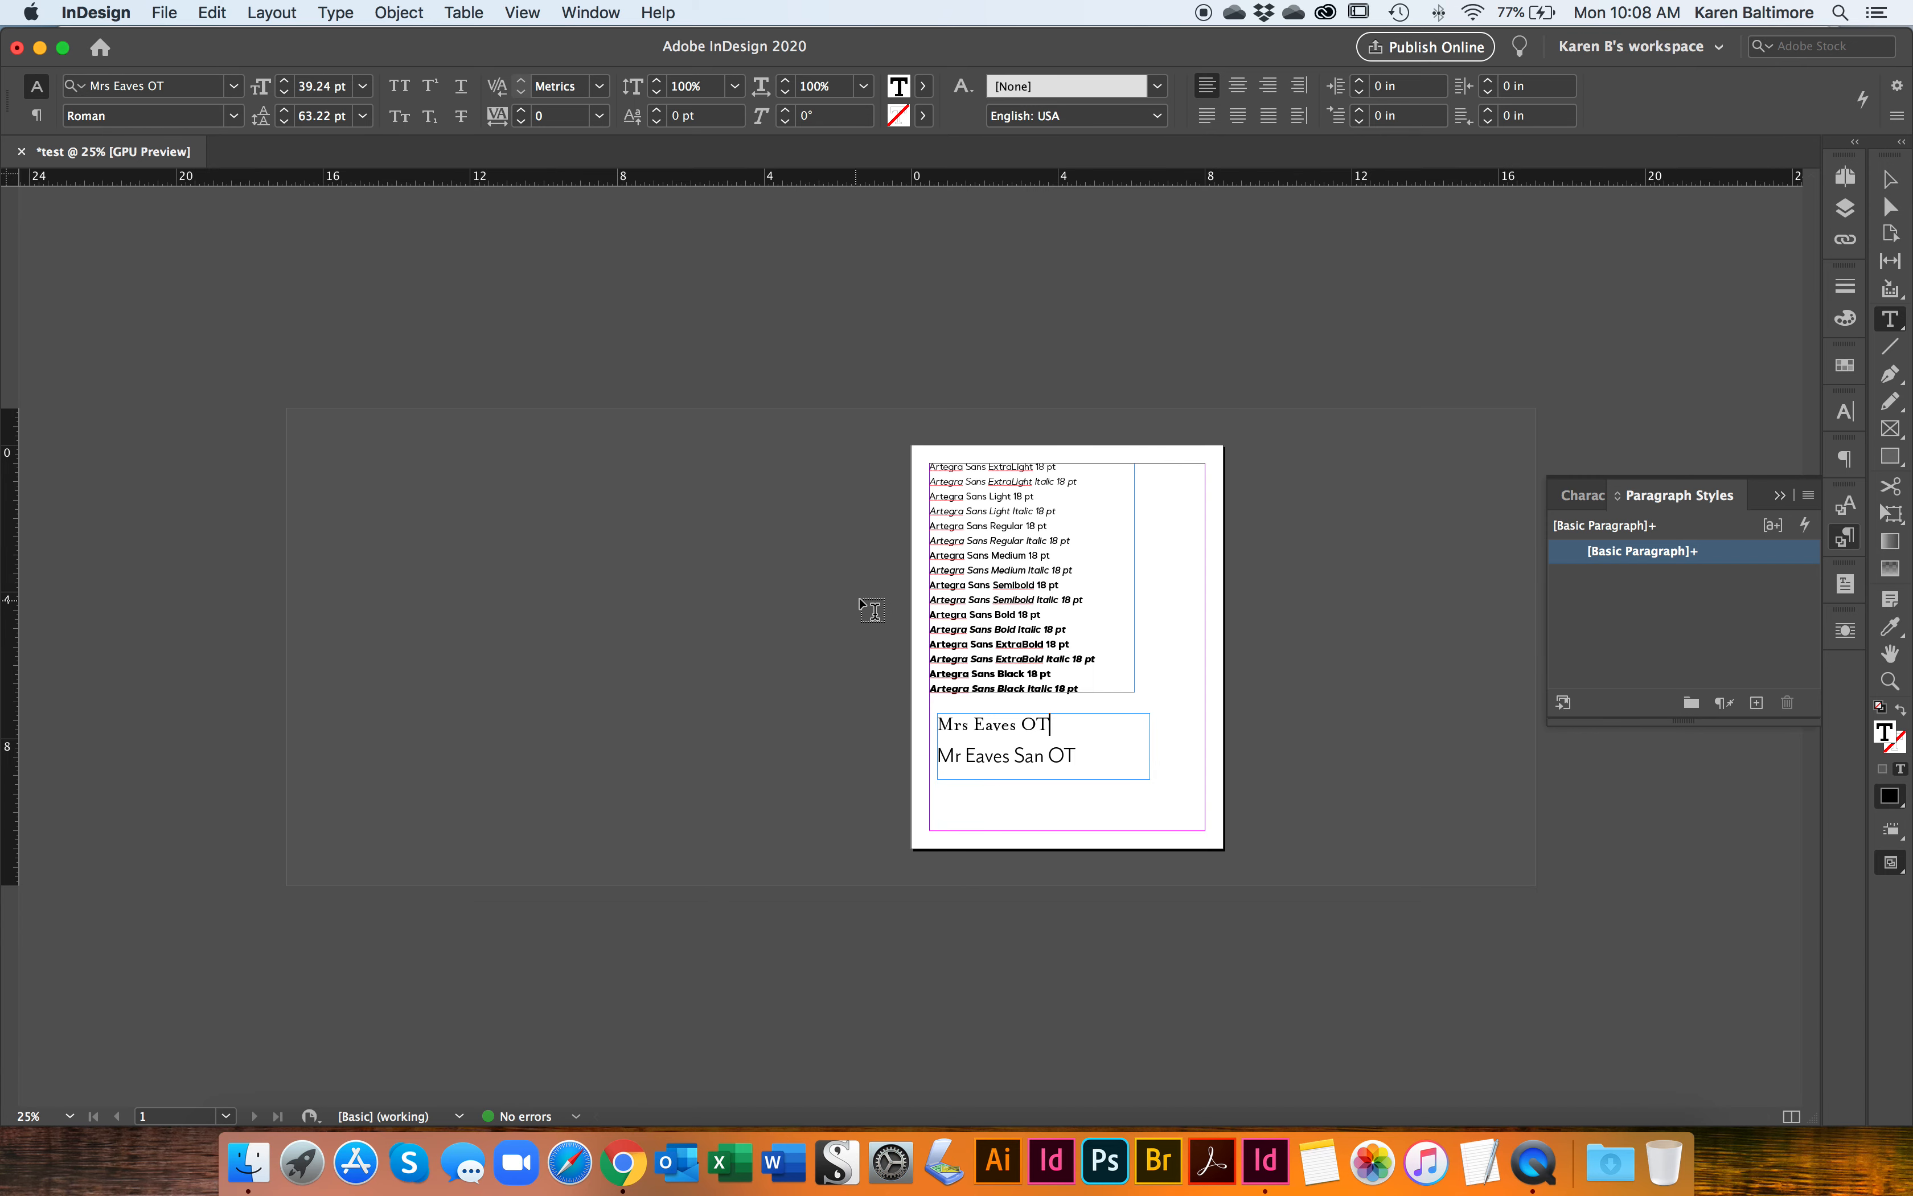
pyautogui.press('super+equal')
pyautogui.press('super+equal')
pyautogui.press('super+equal')
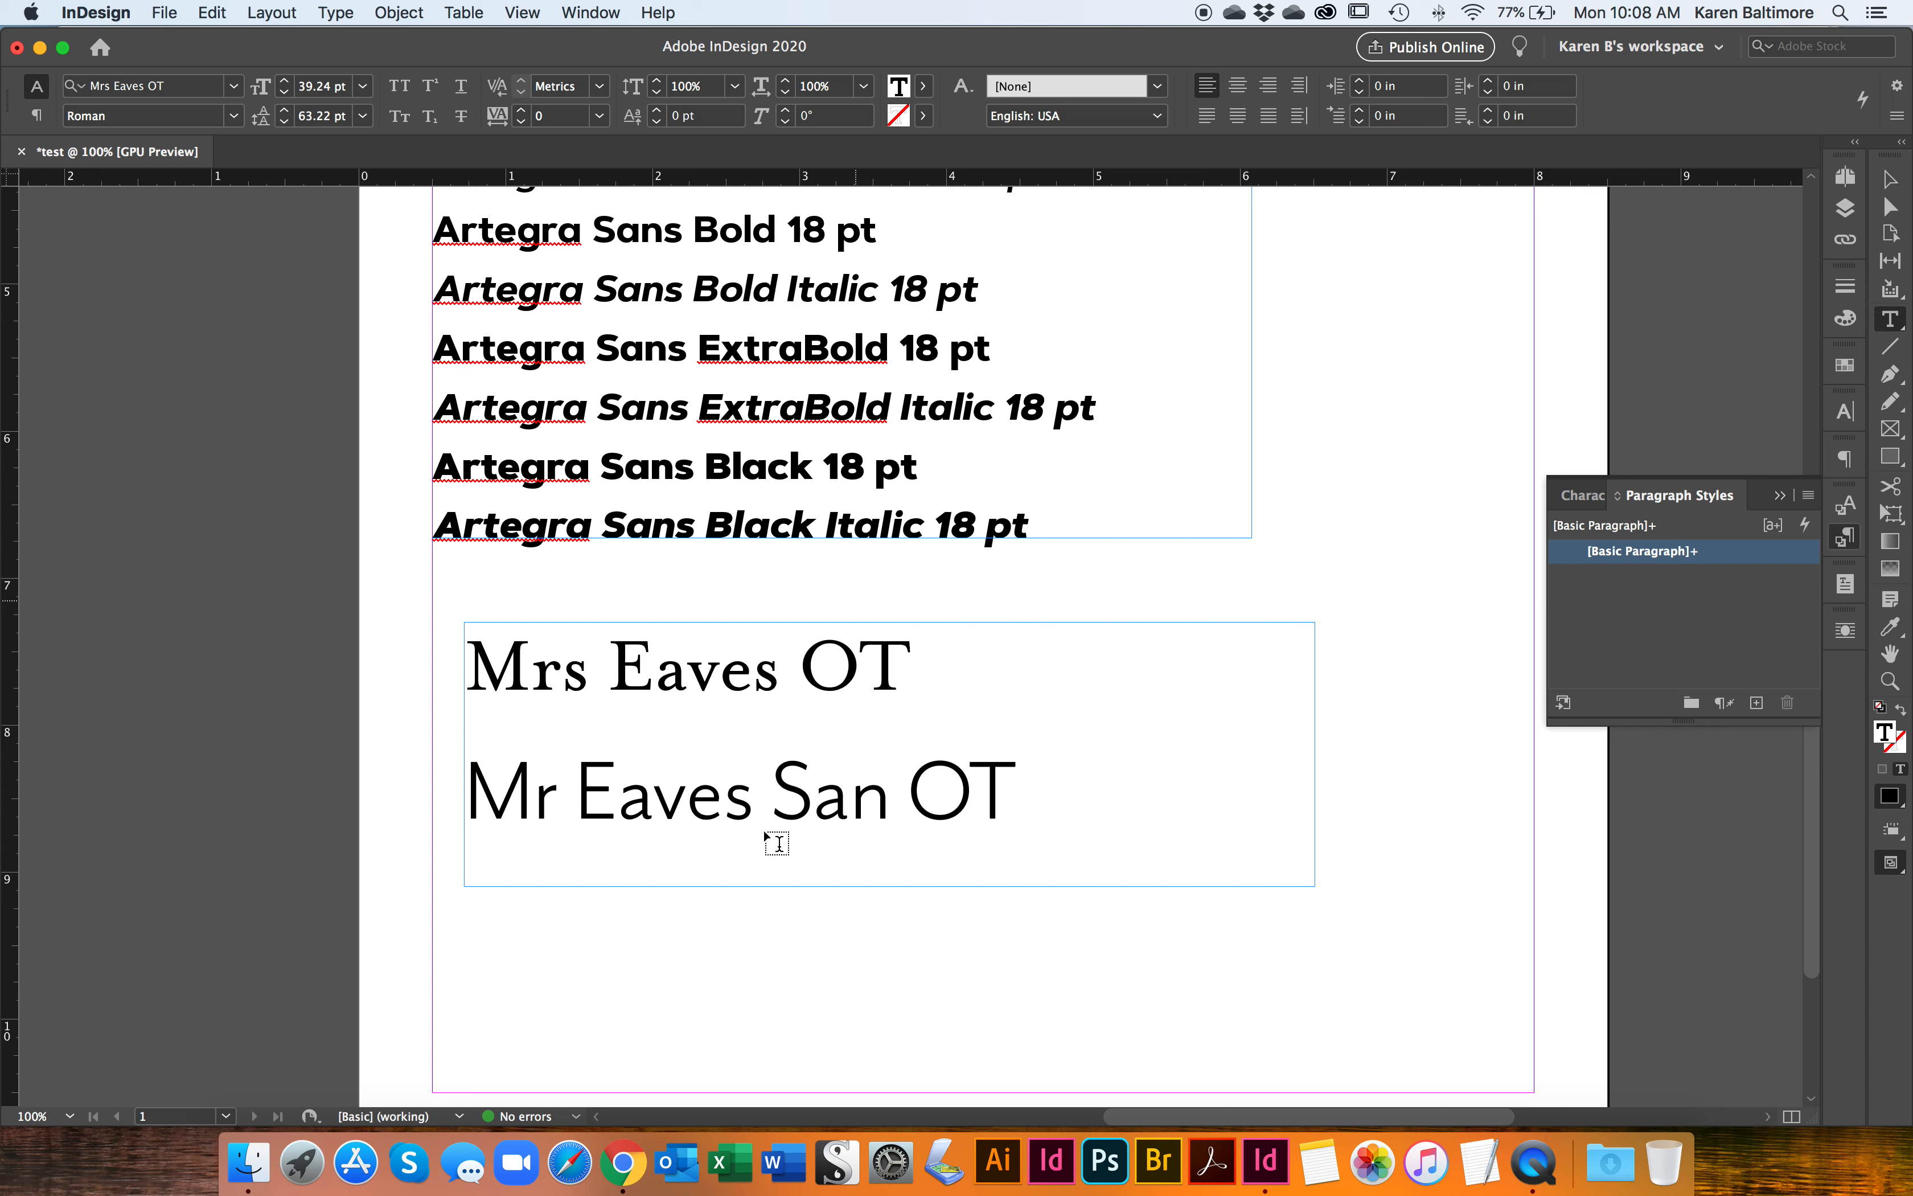
pyautogui.click(739, 787)
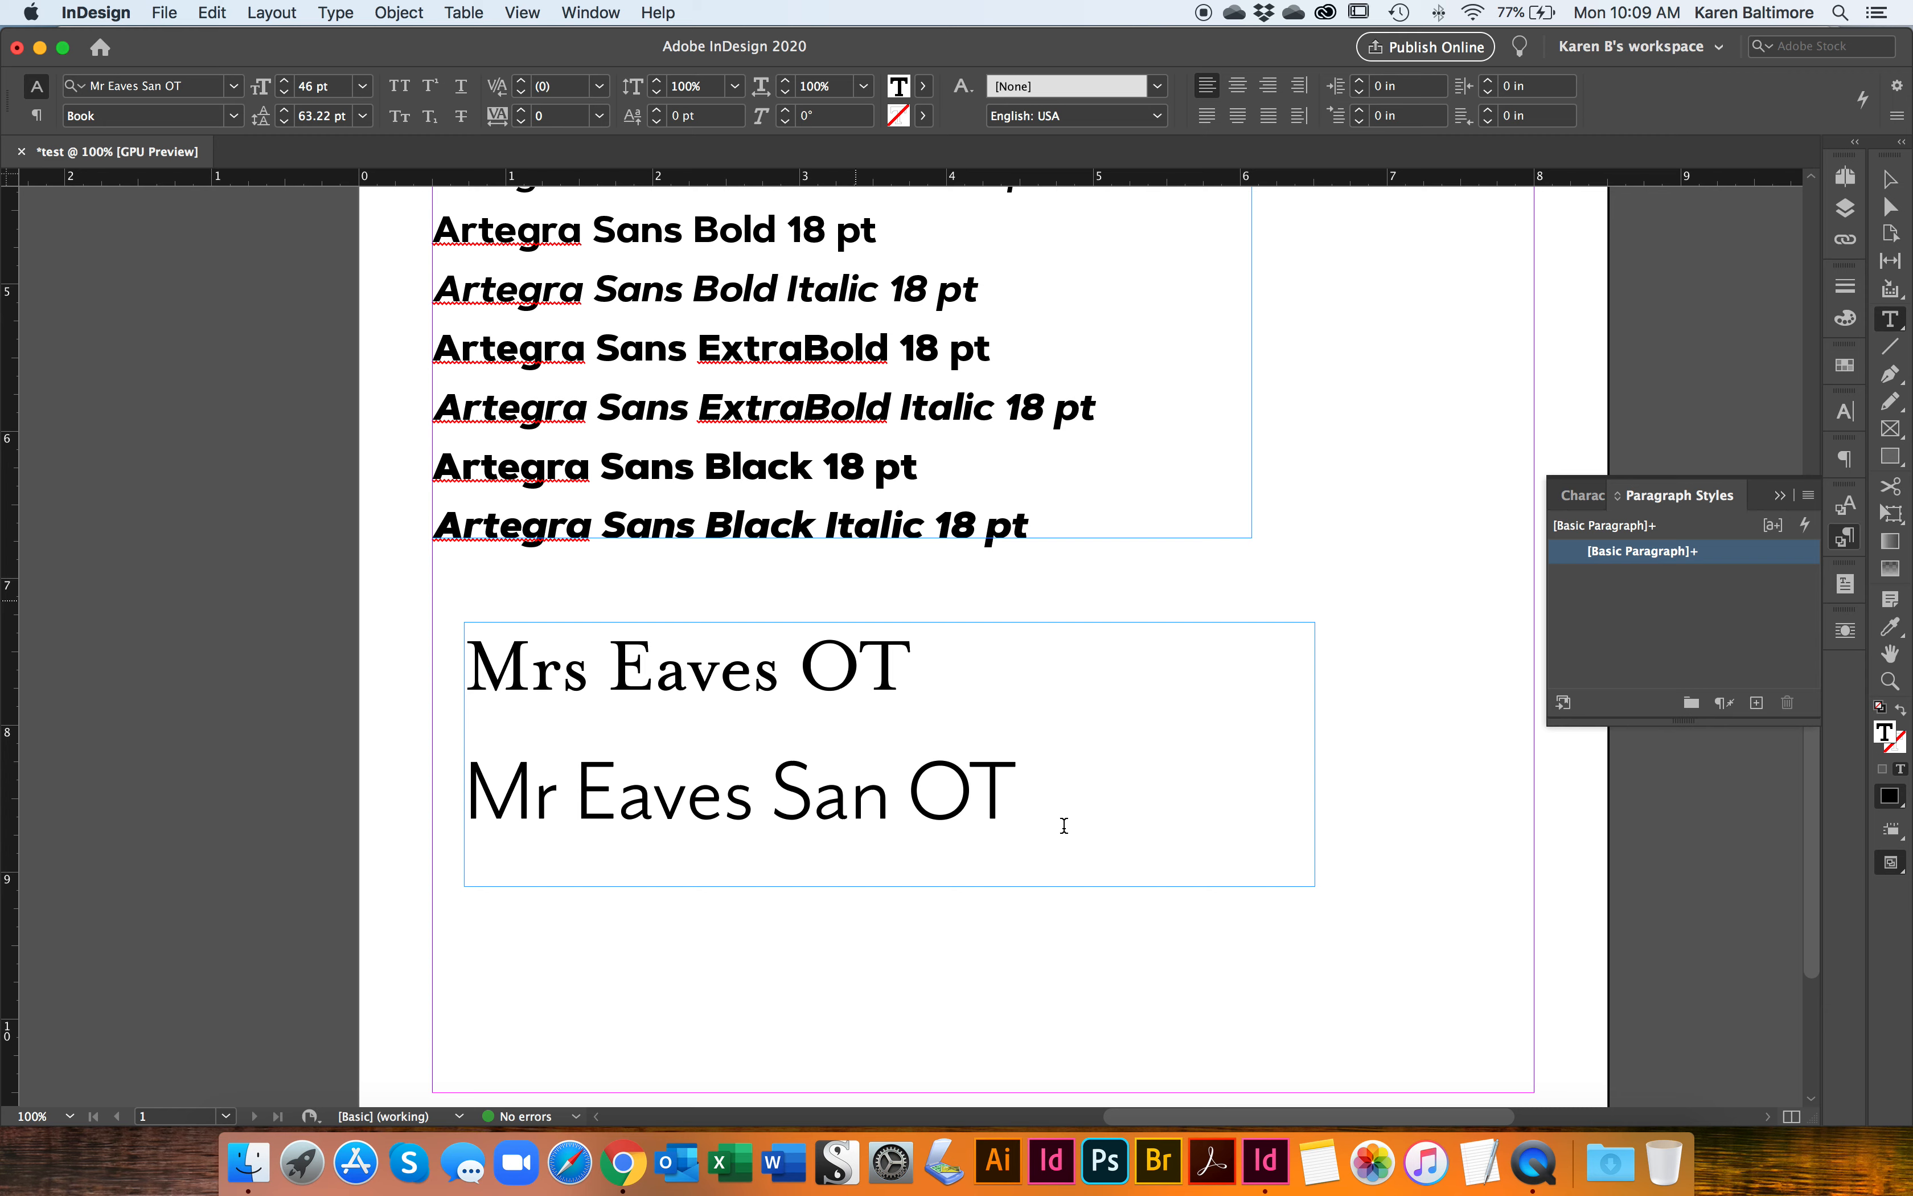
pyautogui.moveTo(1018, 794); pyautogui.dragTo(482, 791)
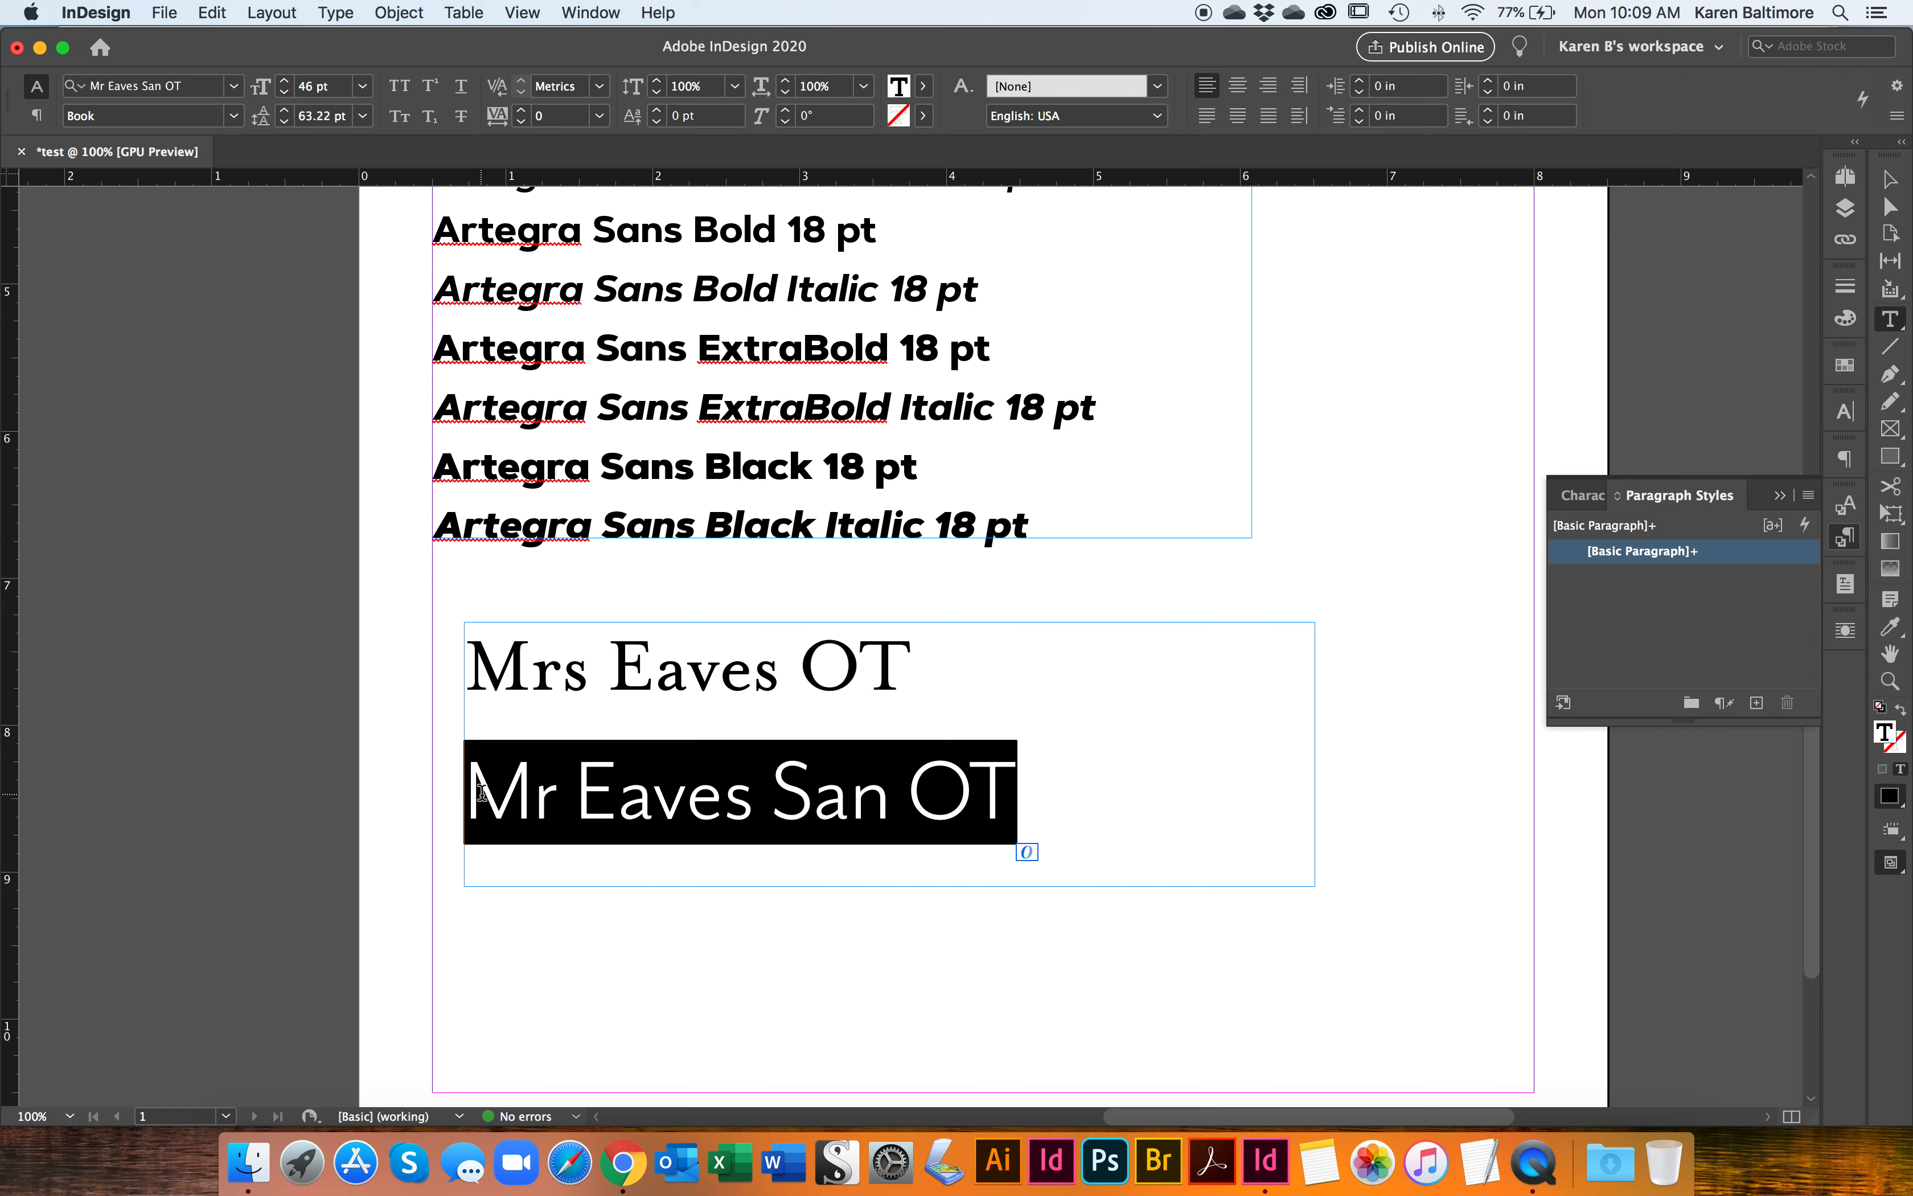
pyautogui.click(1094, 797)
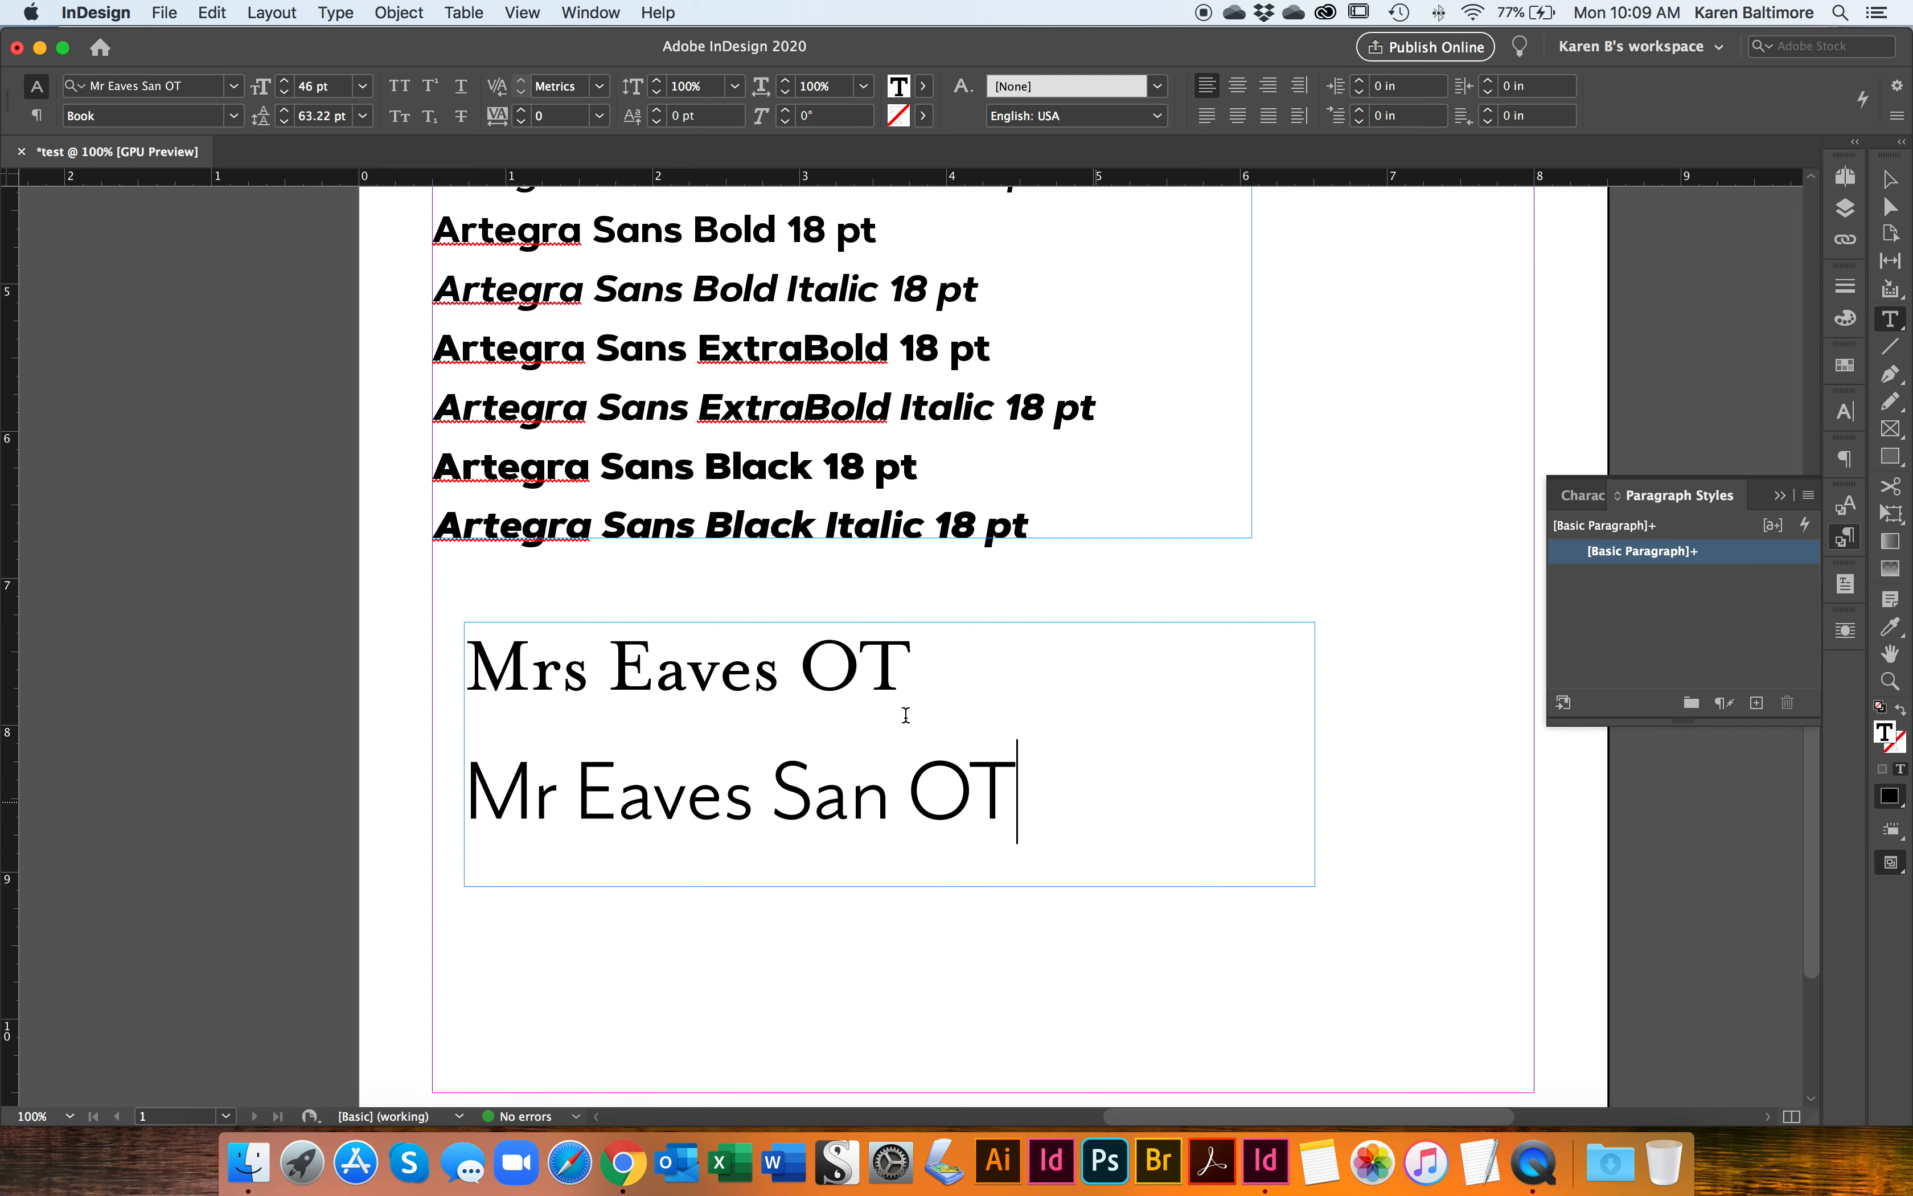
# Step: Examine the range of Artegra Sans weights and italics in the sample list, checking the font style of the Semibold line
pyautogui.scroll(10, 906, 715)
pyautogui.scroll(1, 906, 716)
pyautogui.scroll(-1, 906, 715)
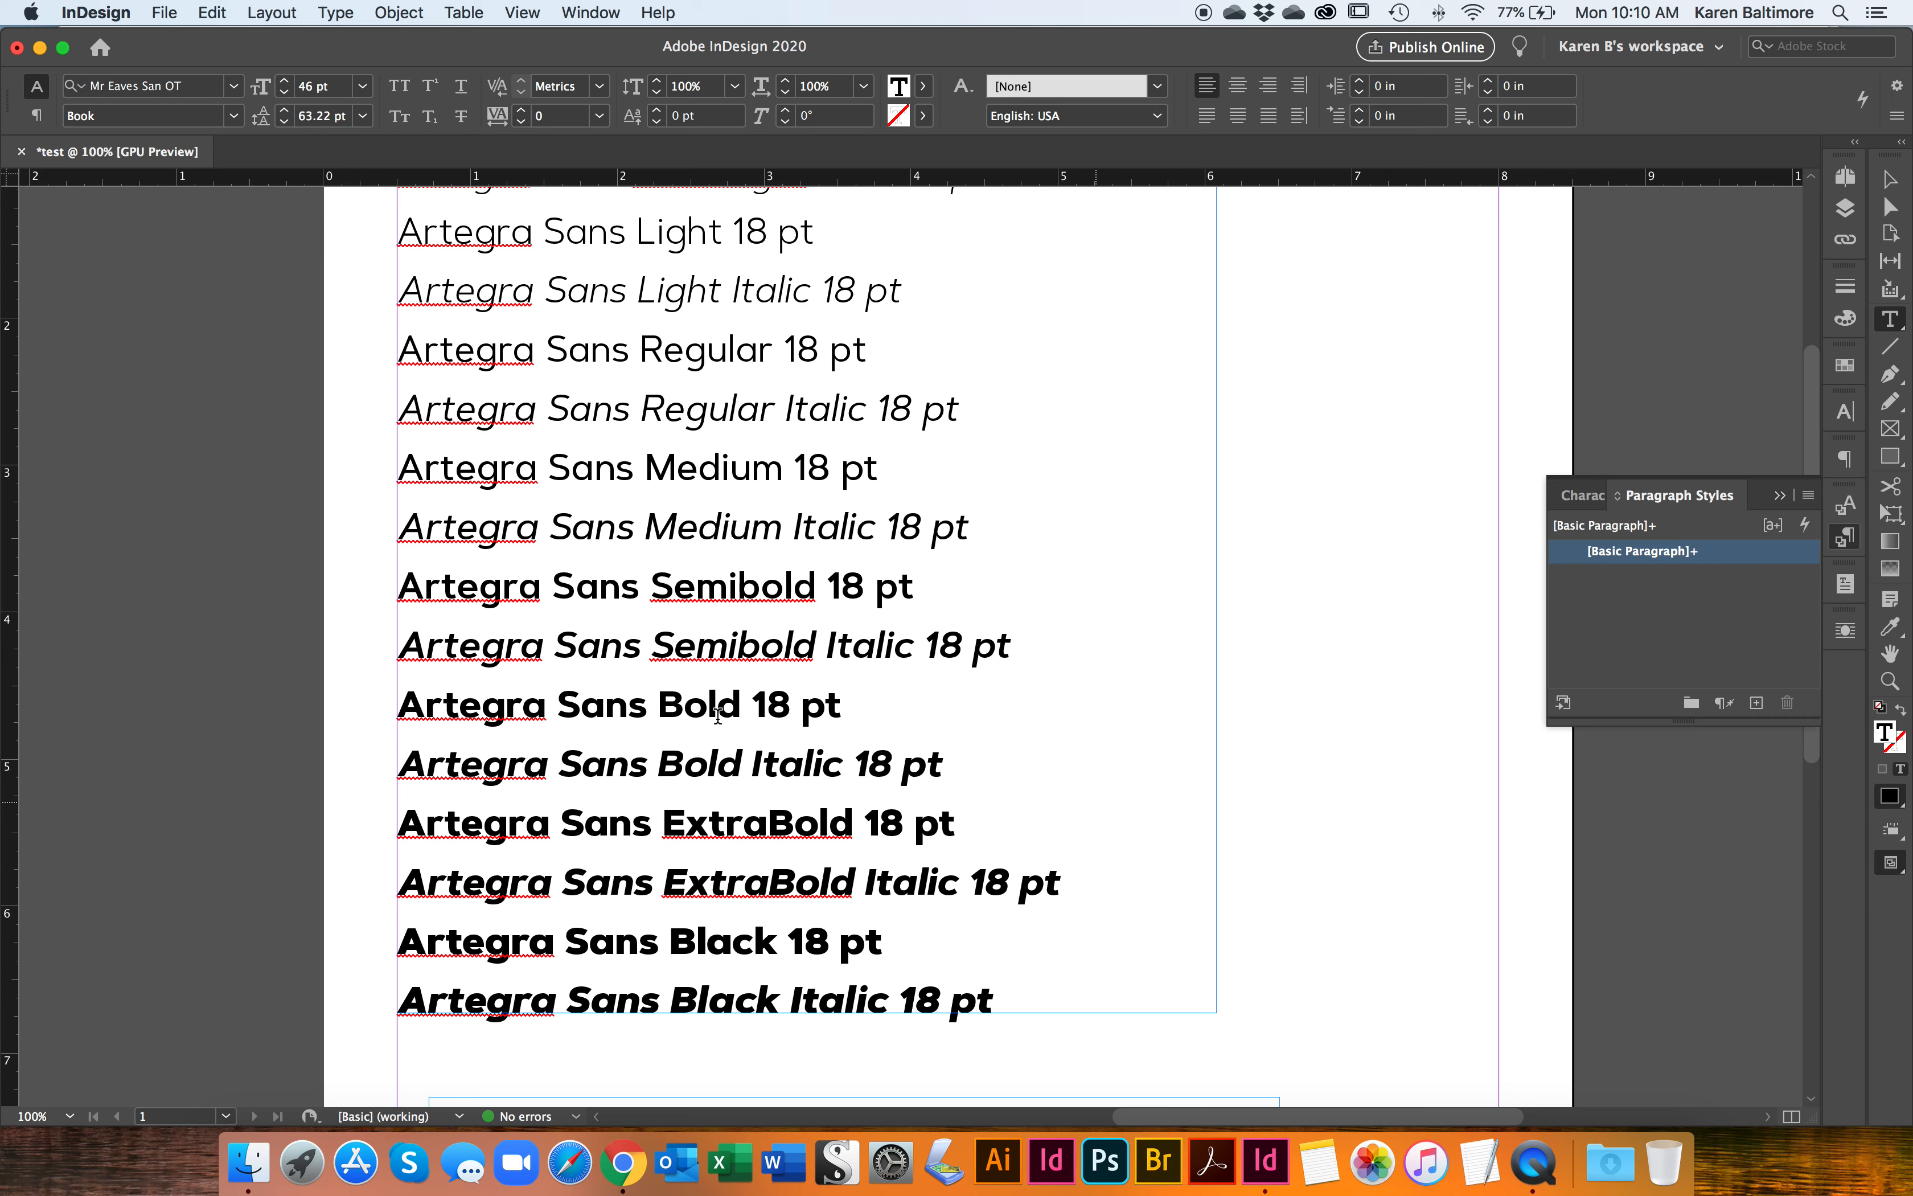
pyautogui.scroll(-5, 717, 714)
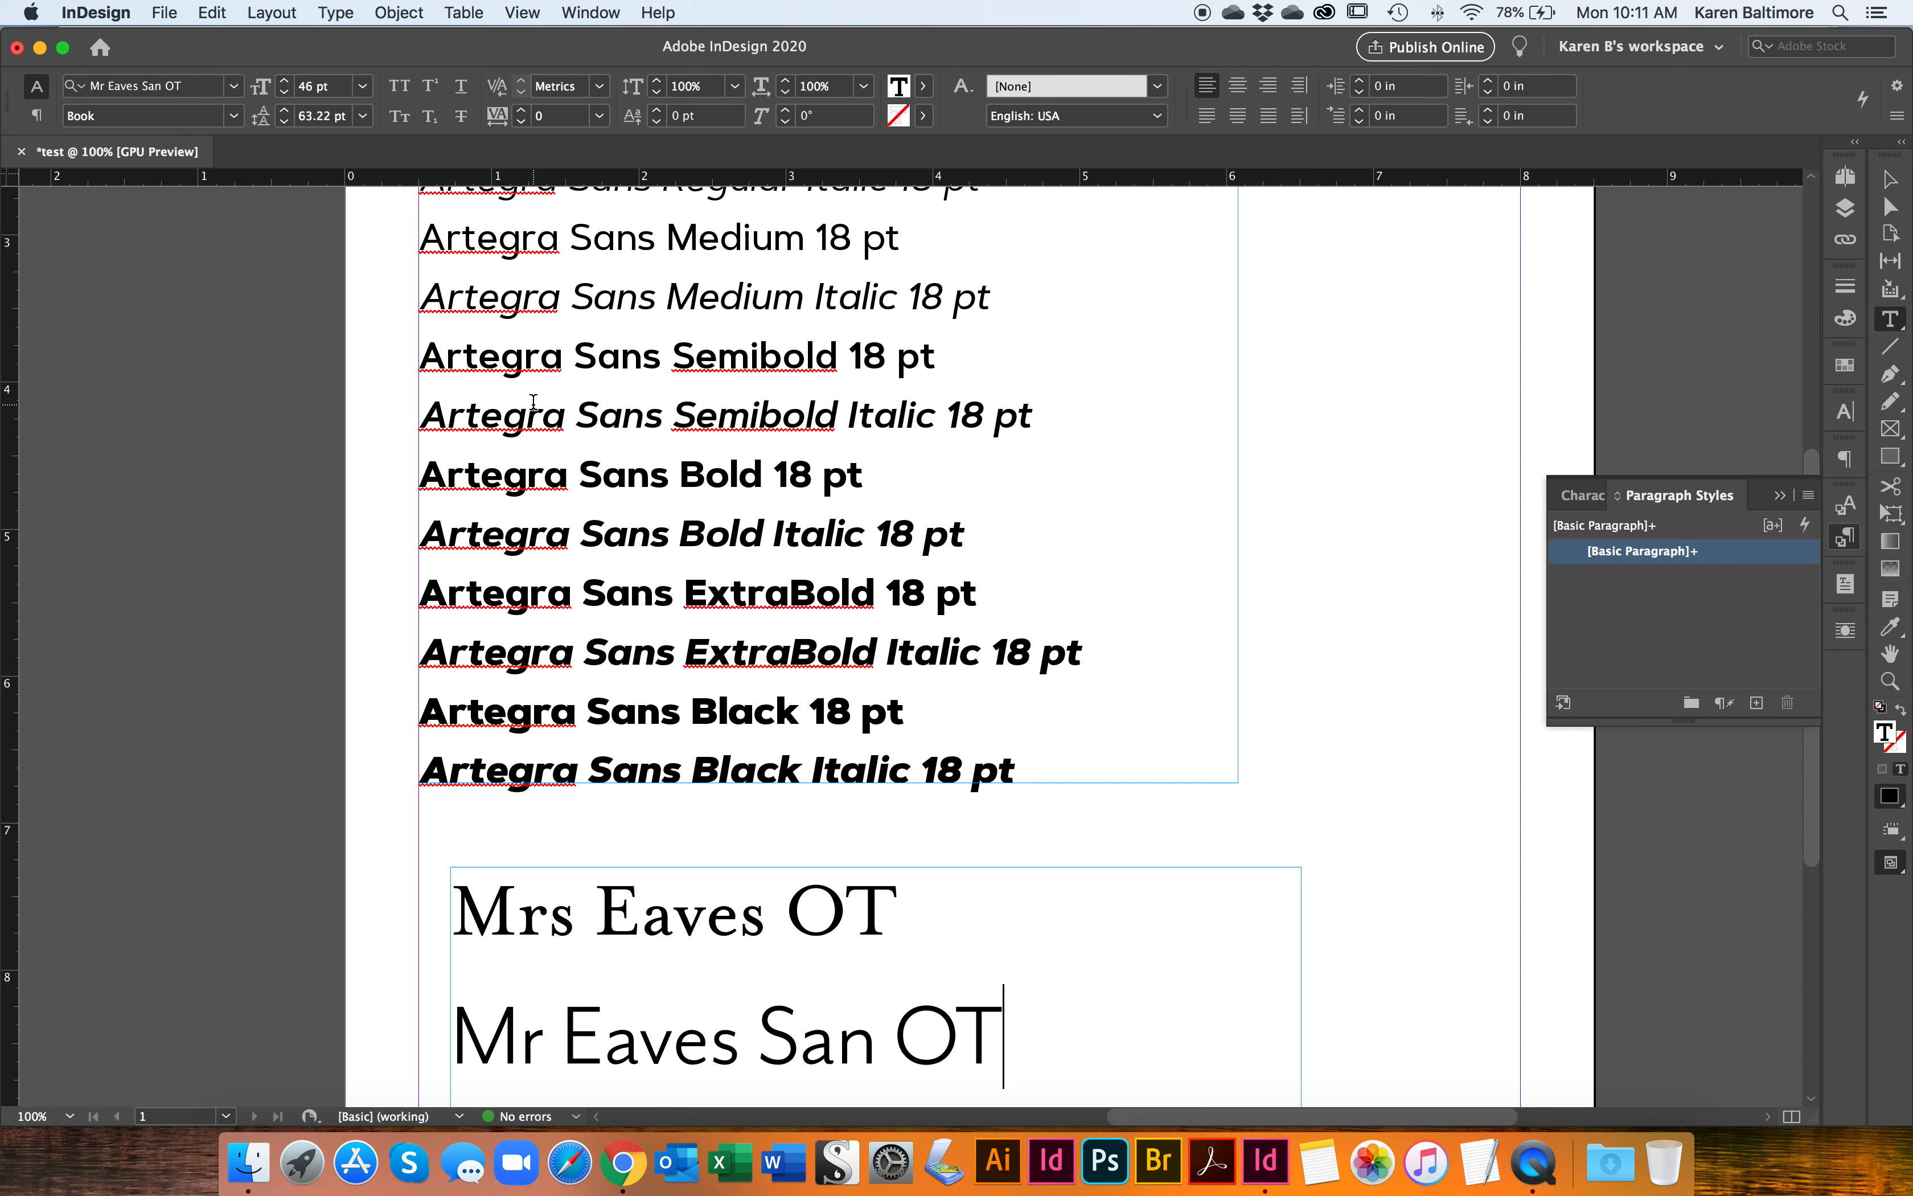
pyautogui.scroll(3, 533, 402)
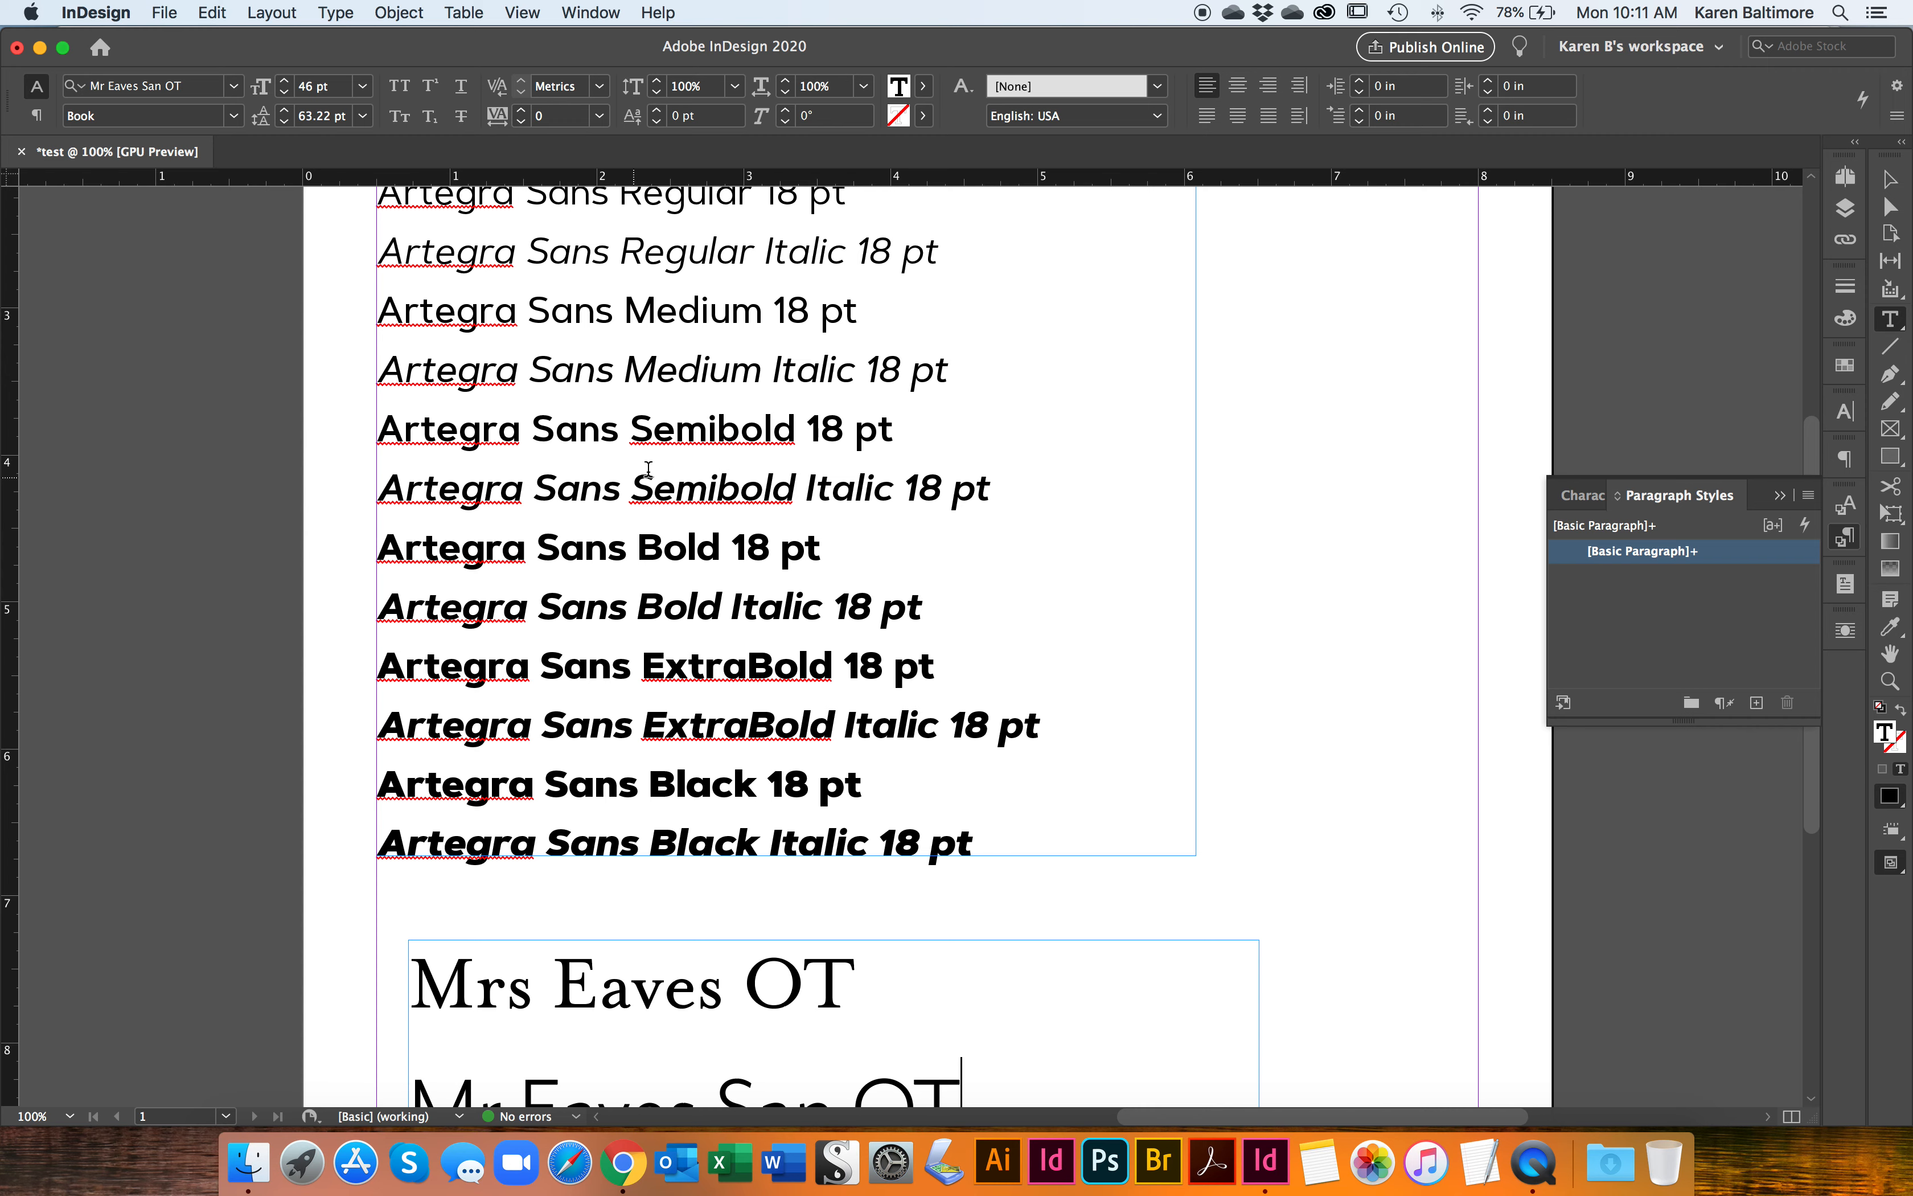
pyautogui.click(672, 441)
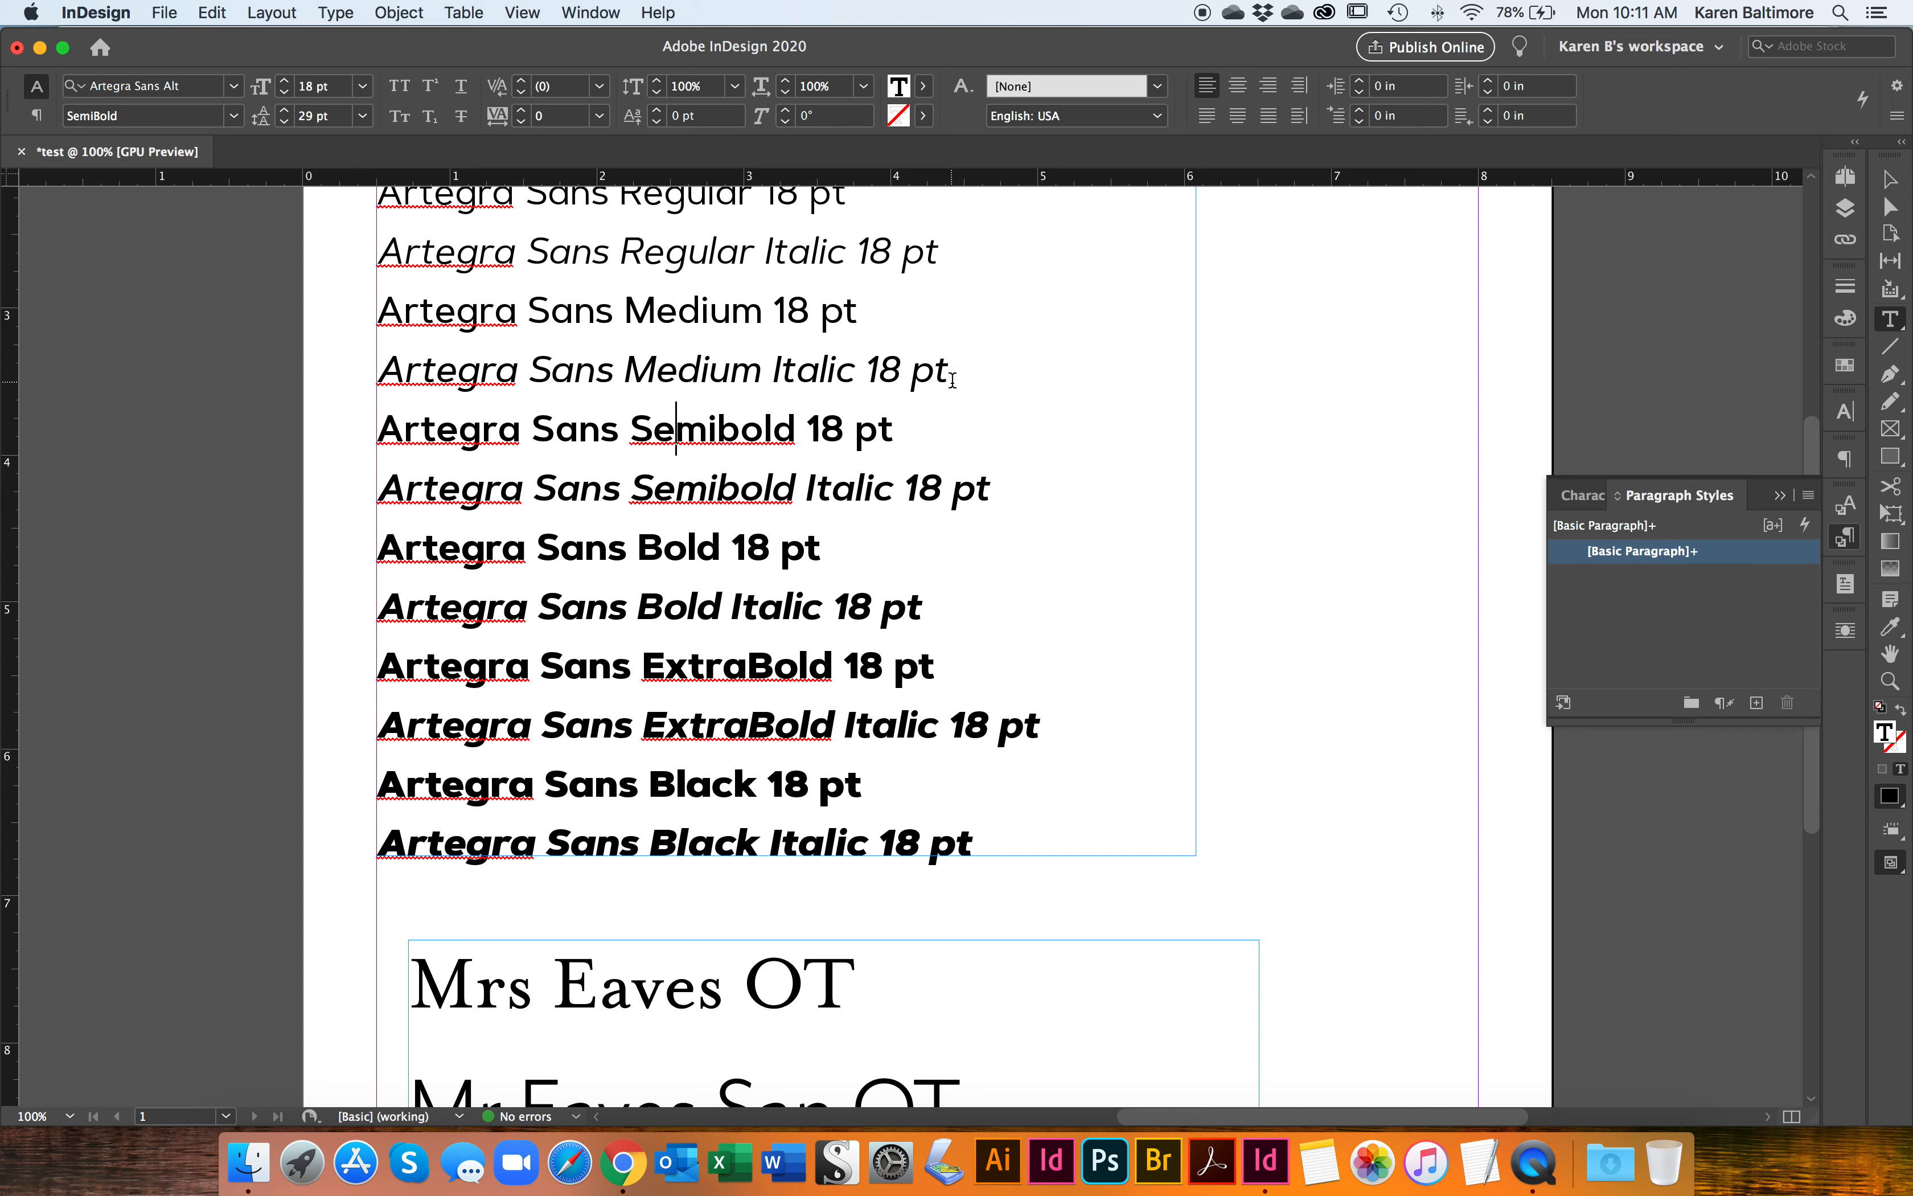
# Step: Set the leading of the Mrs Eaves OT and Mr Eaves San OT lines to 50 pt
pyautogui.scroll(-8, 846, 616)
pyautogui.moveTo(992, 667); pyautogui.dragTo(463, 565)
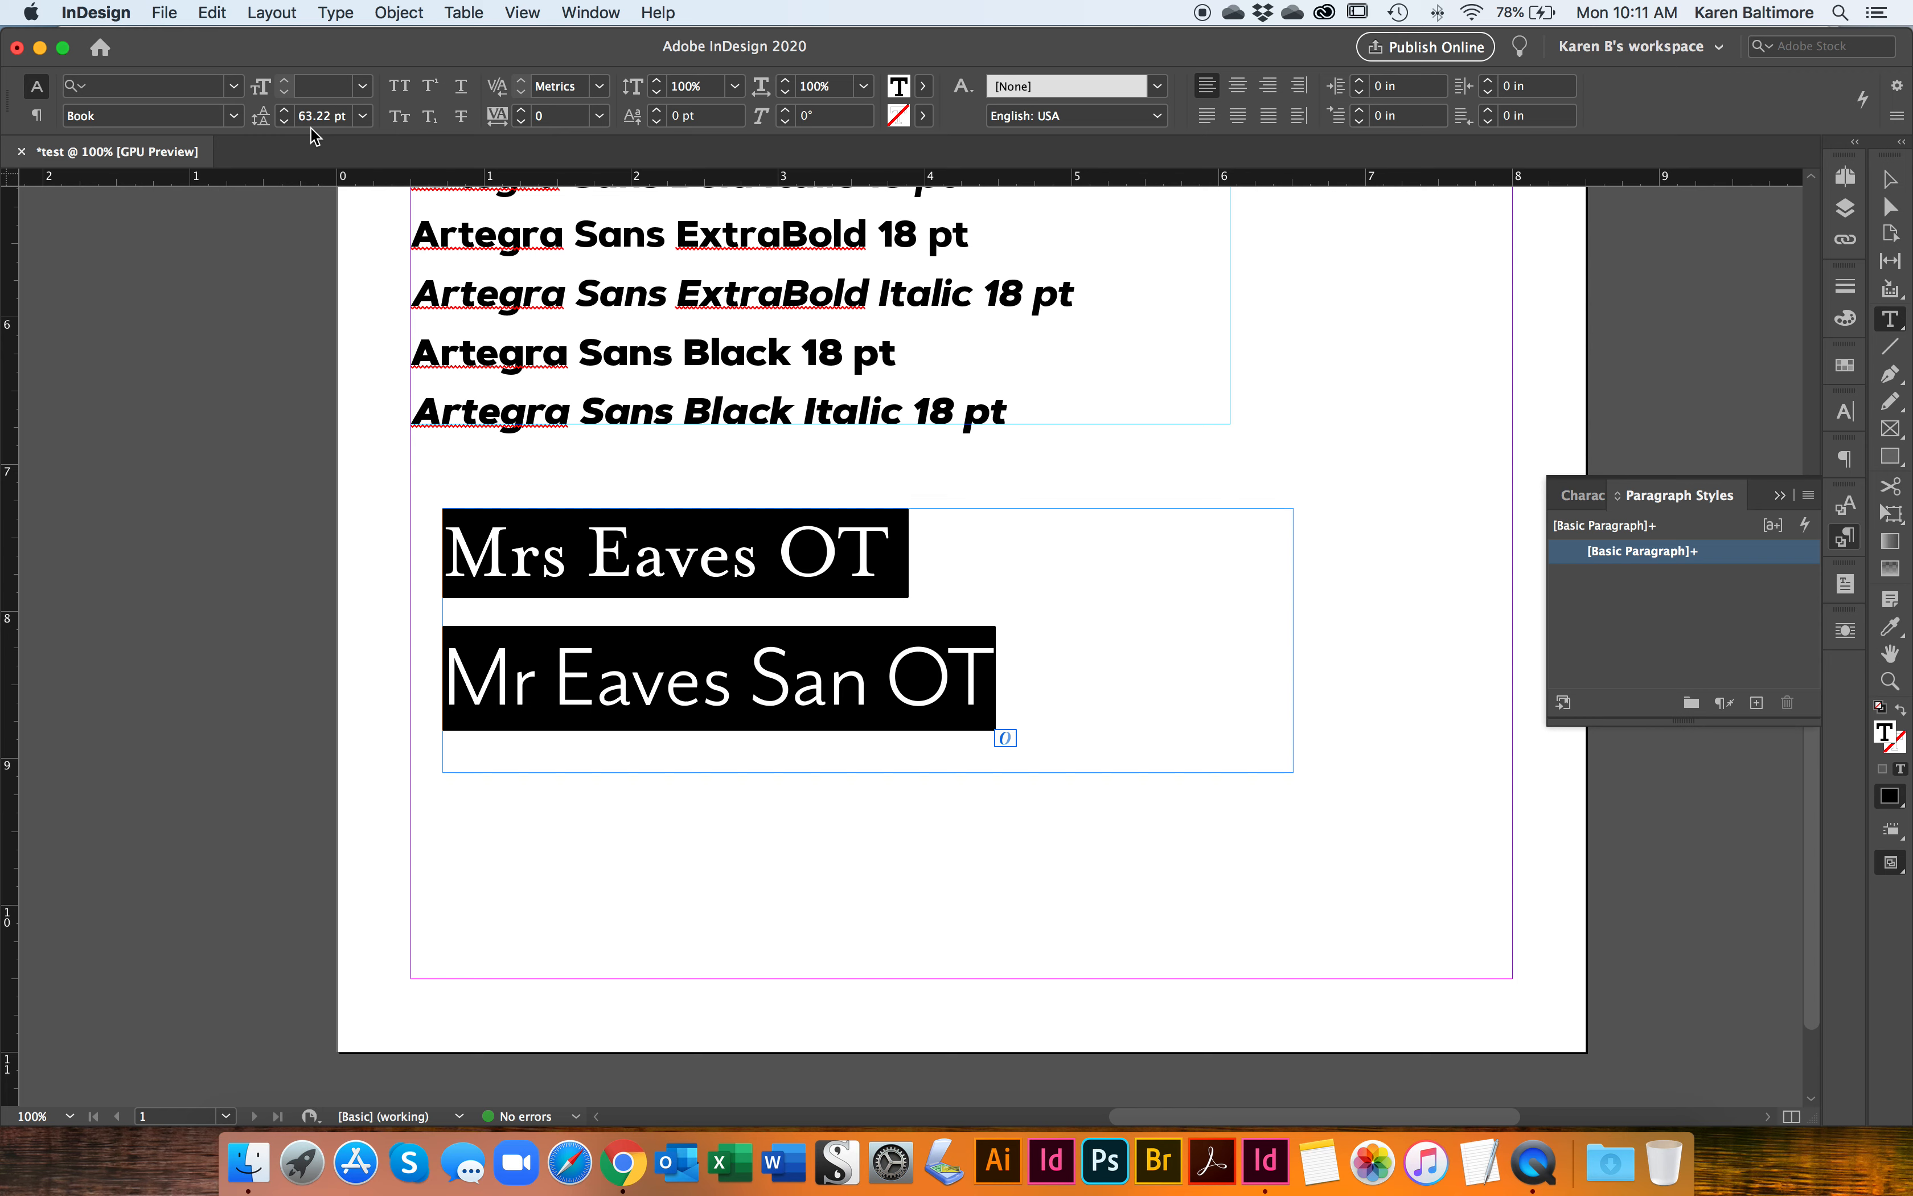
pyautogui.click(283, 122)
pyautogui.click(283, 123)
pyautogui.click(284, 122)
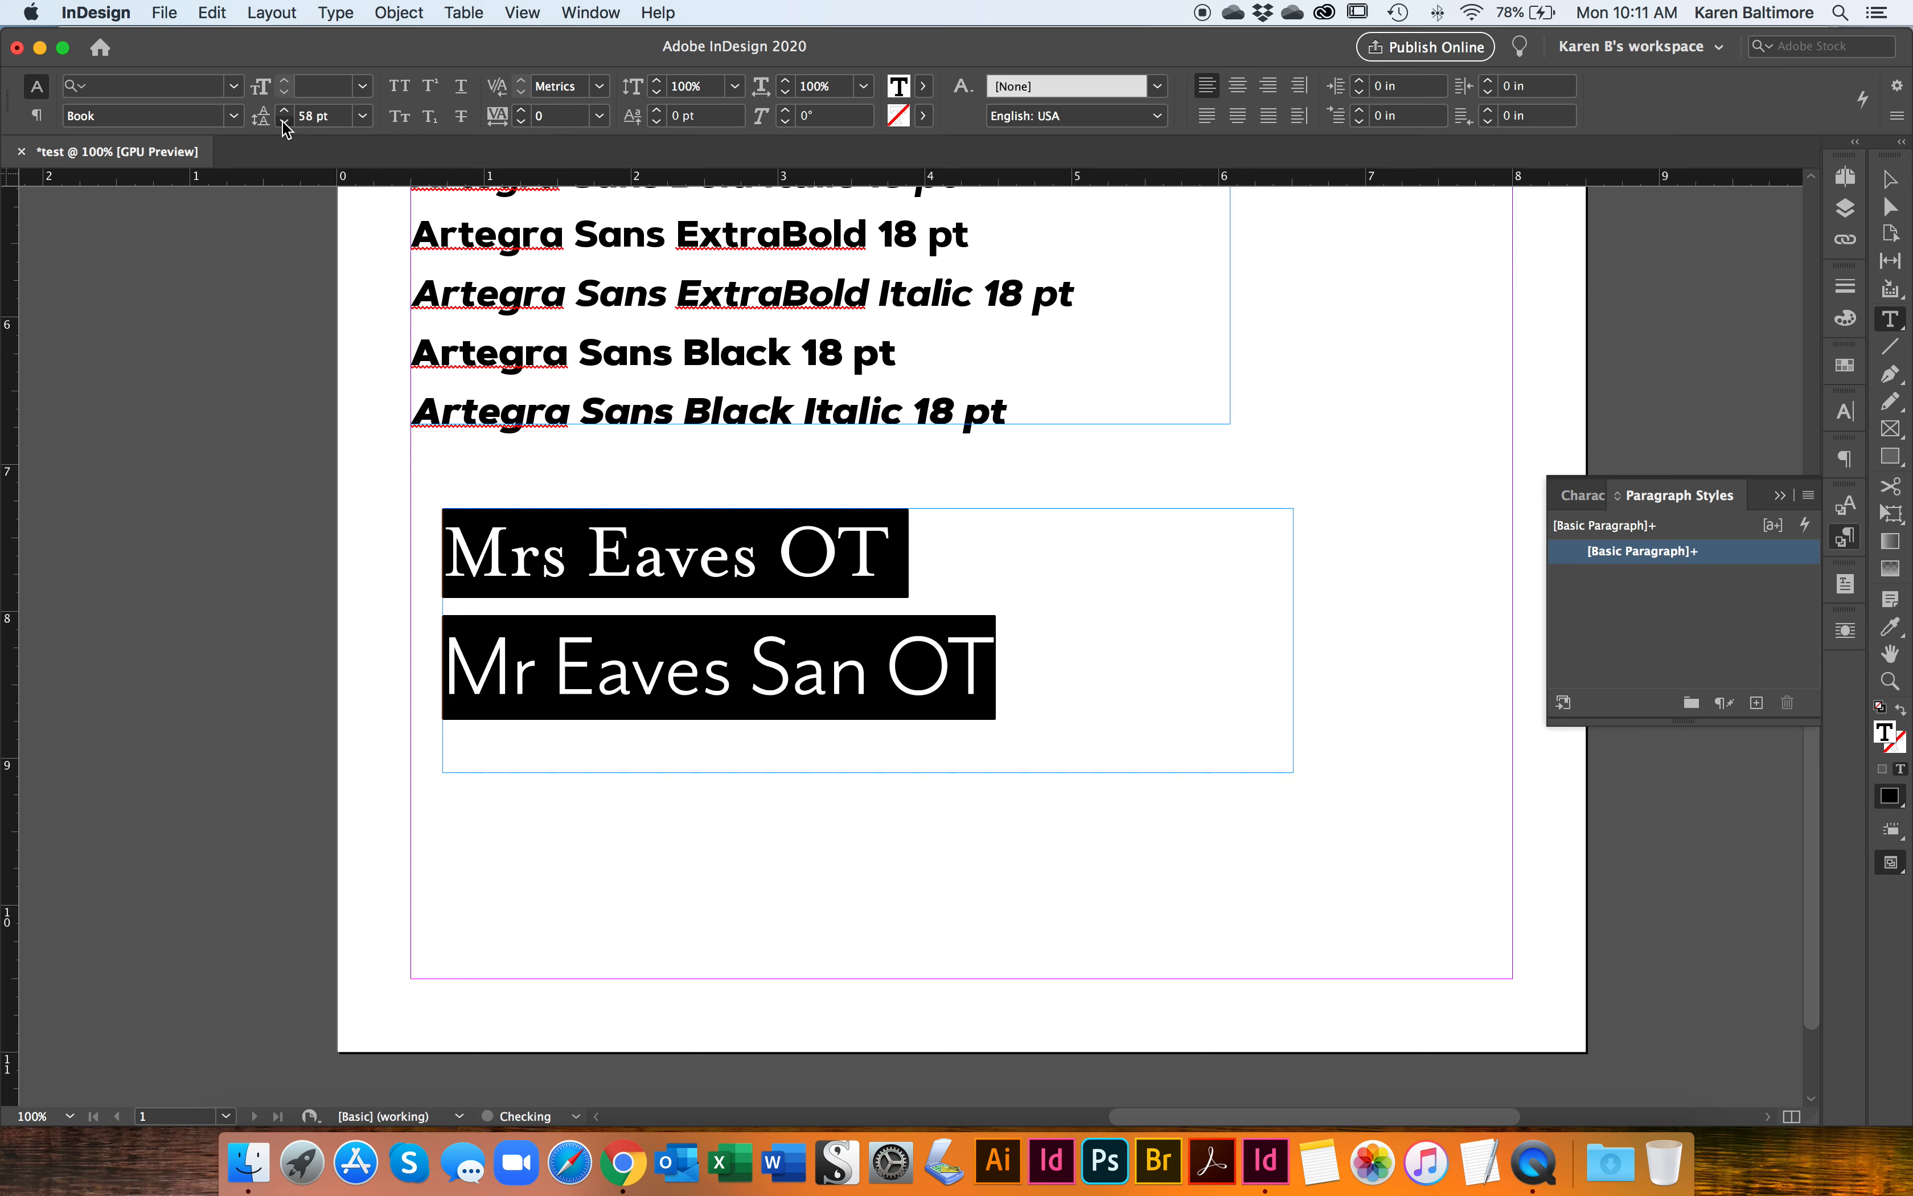
pyautogui.click(284, 123)
pyautogui.click(284, 122)
pyautogui.click(284, 122)
pyautogui.click(284, 123)
pyautogui.click(283, 122)
pyautogui.click(284, 122)
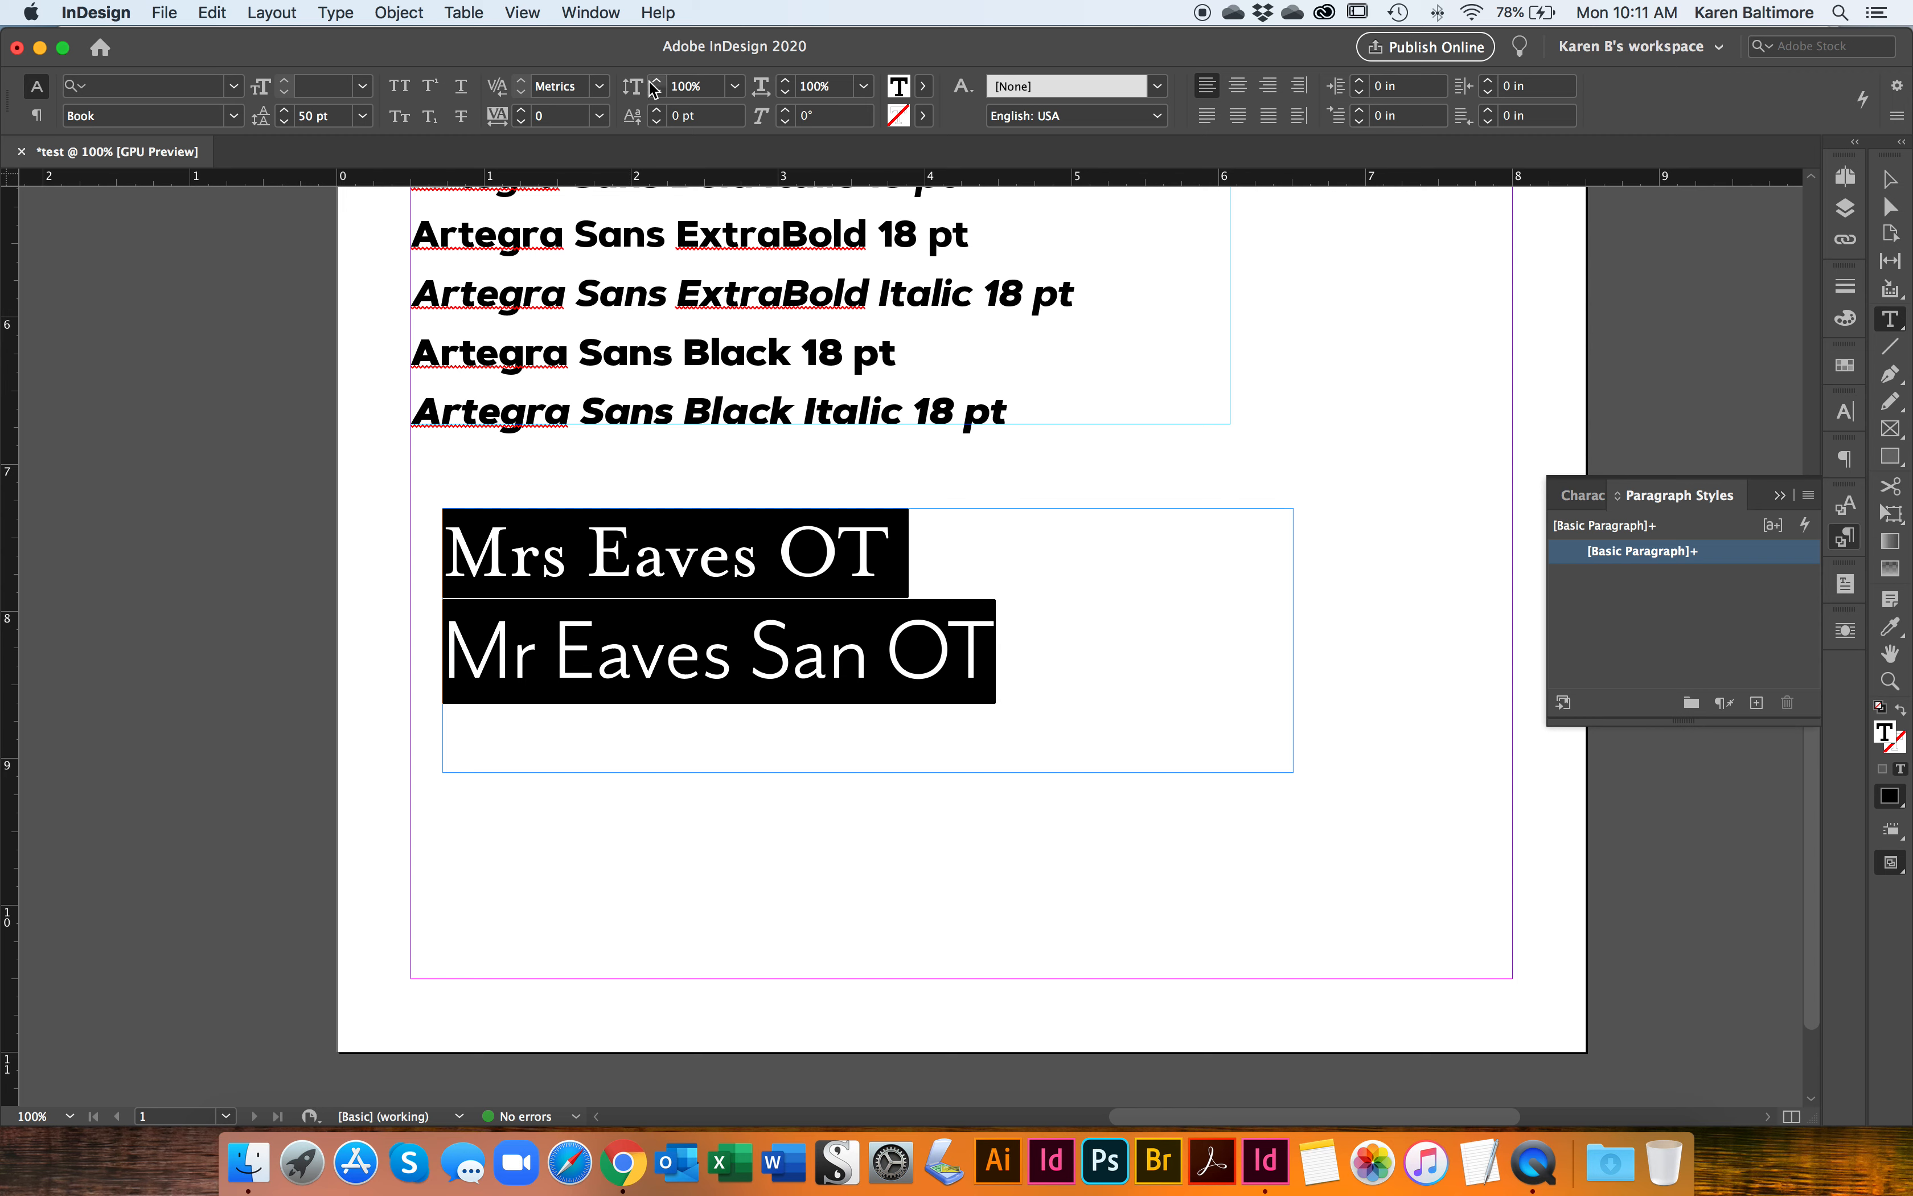
# Step: Try a tracking of -25 on both Eaves lines and restore it to 0
pyautogui.click(601, 117)
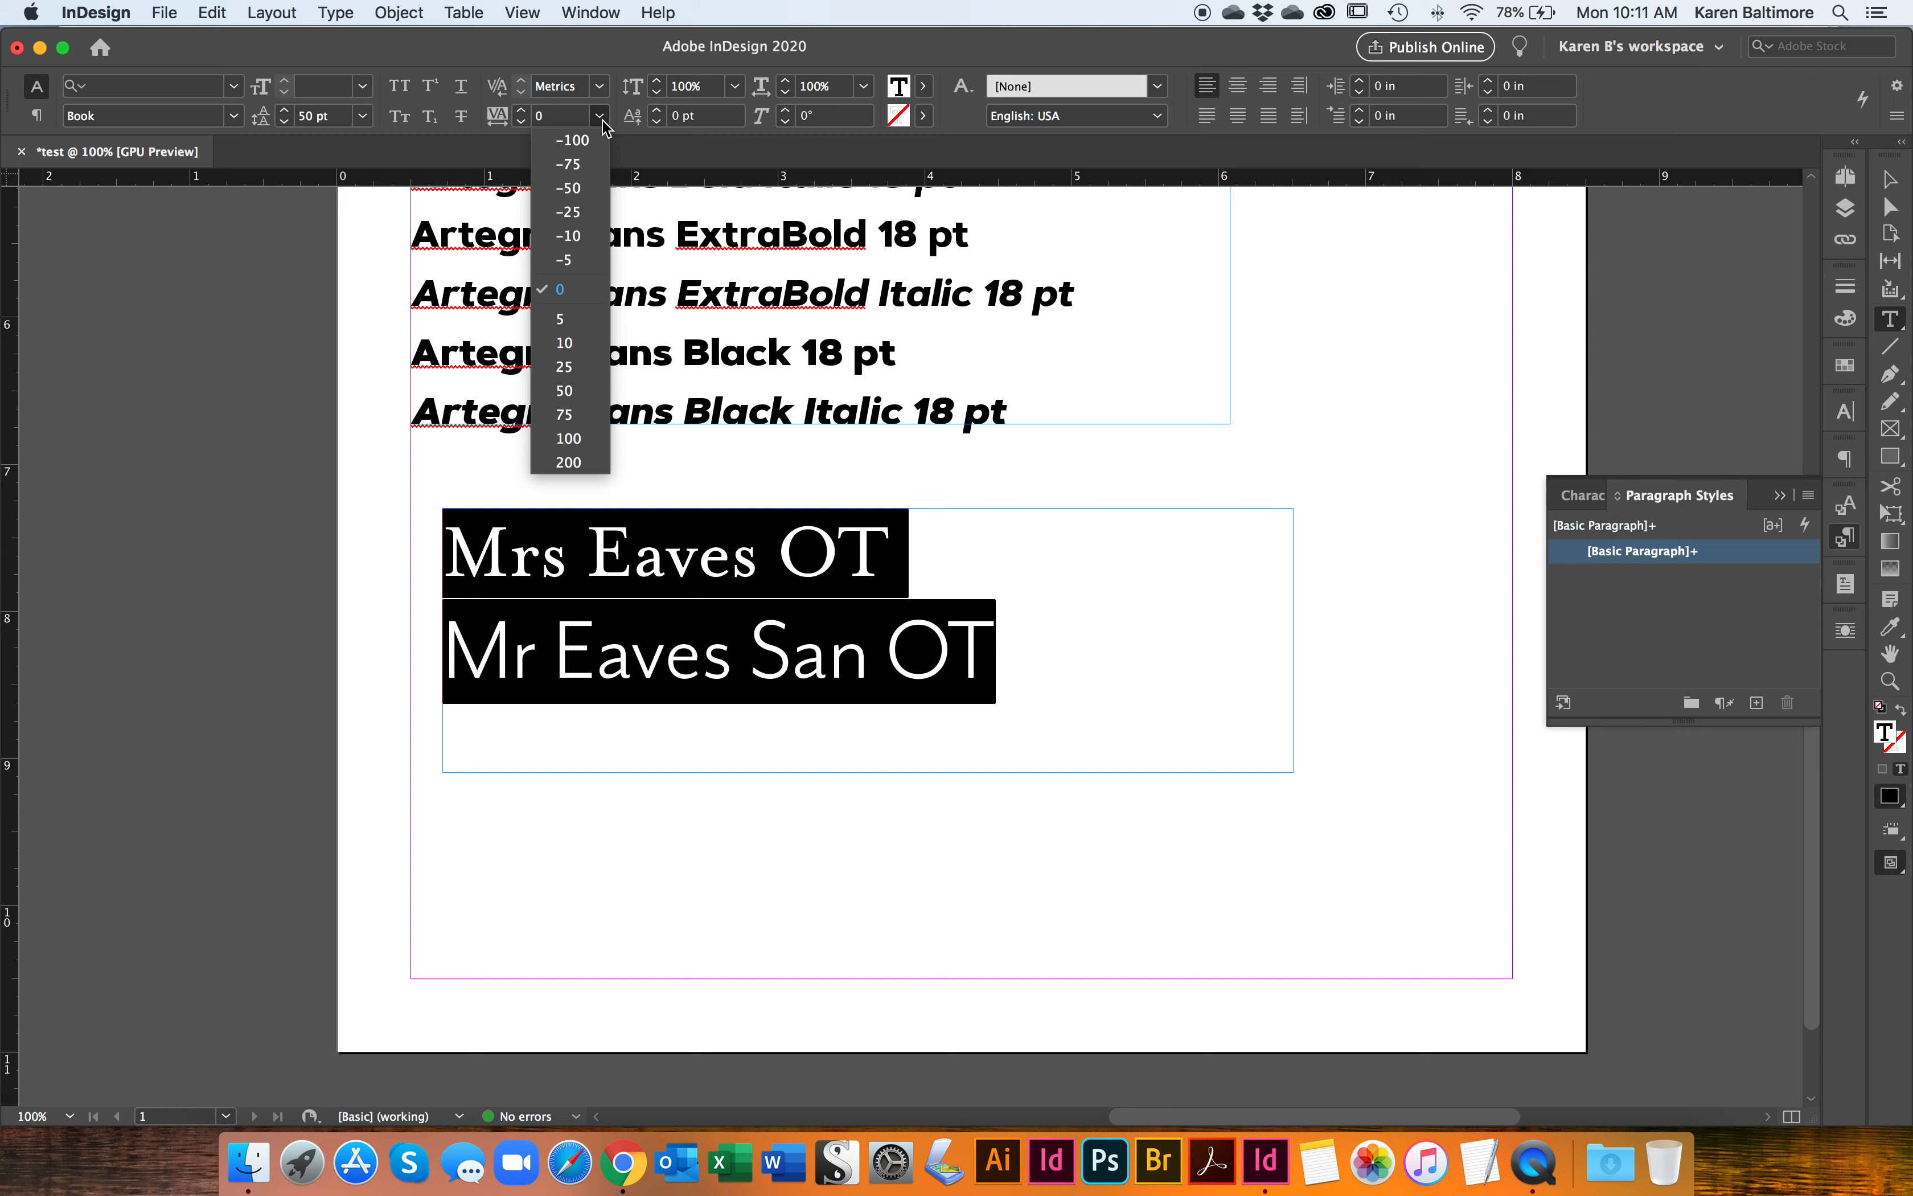
pyautogui.click(585, 223)
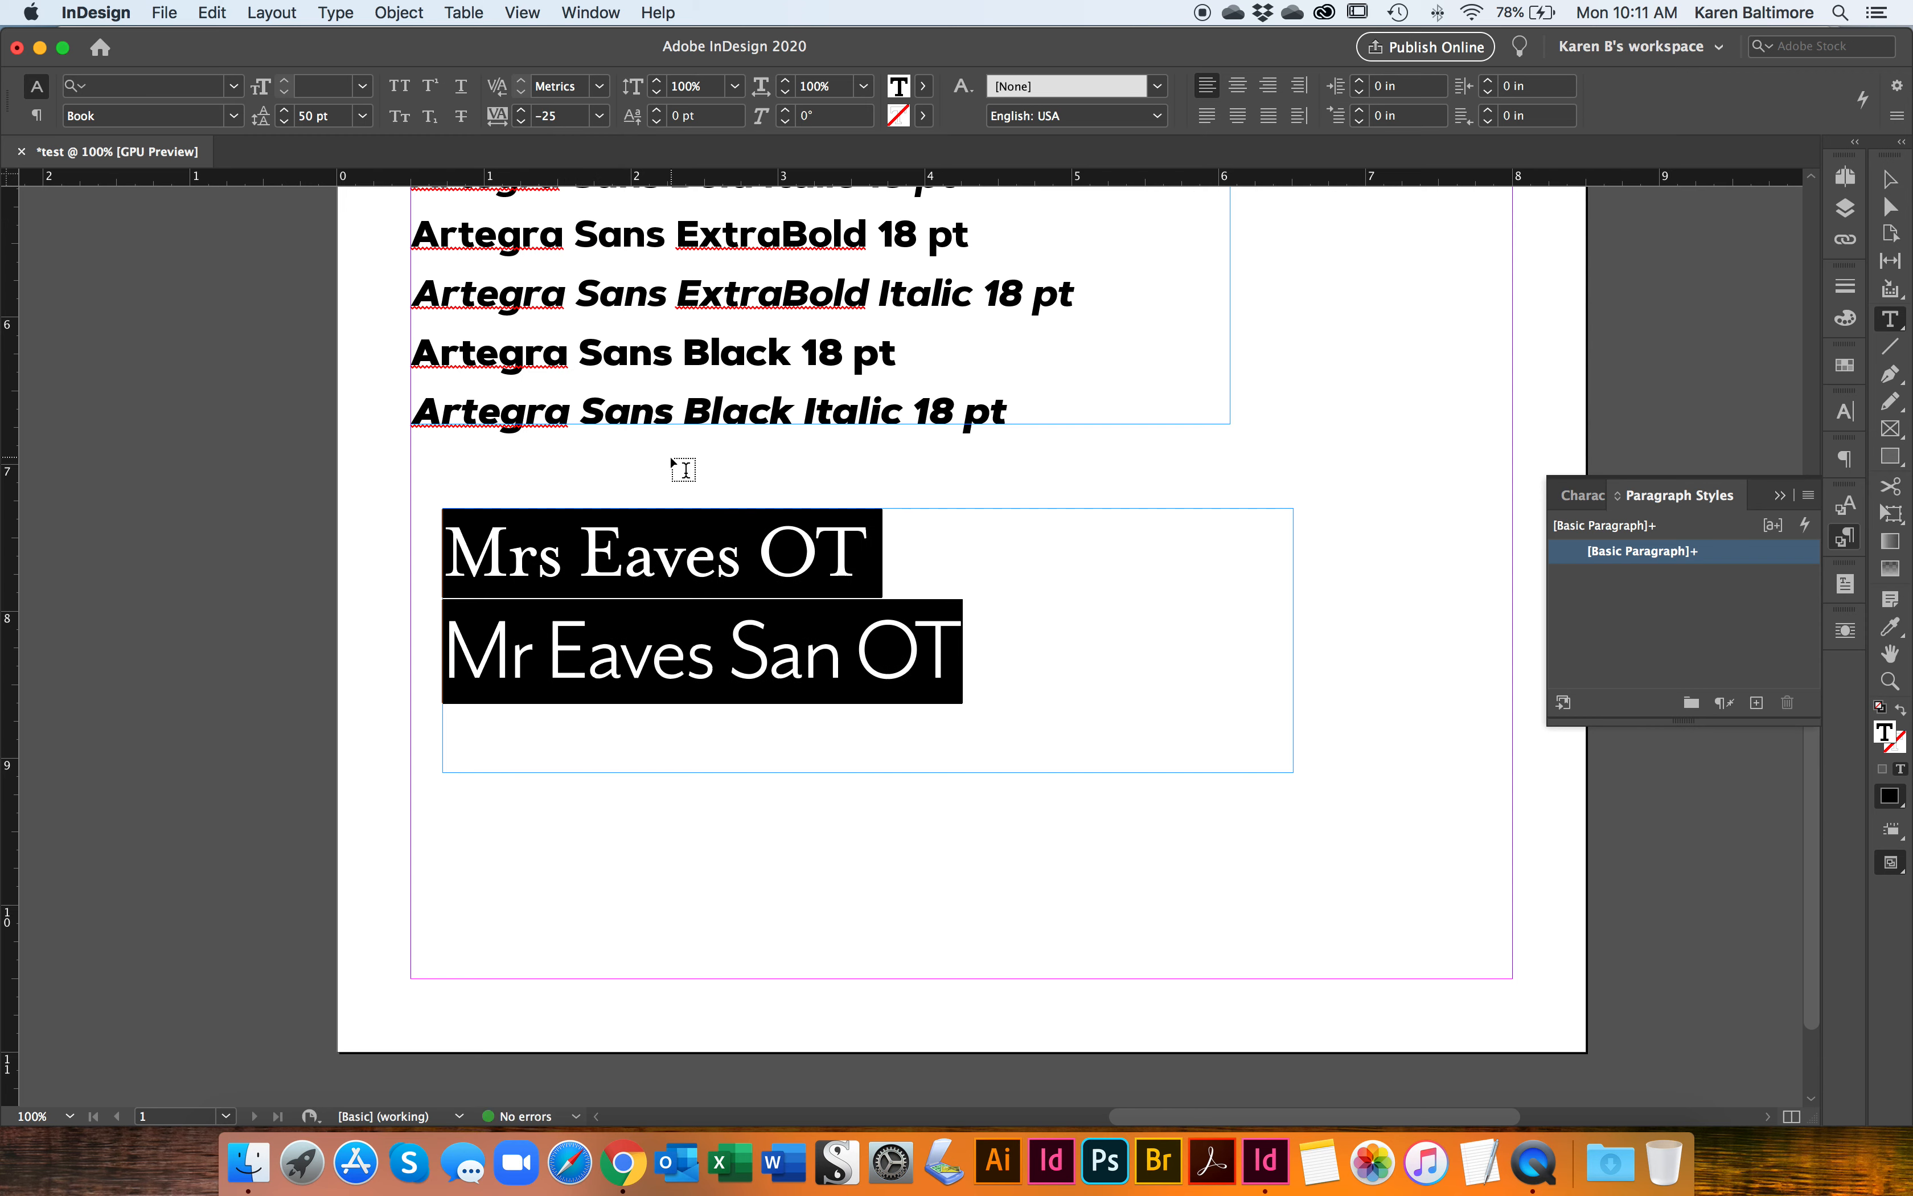
pyautogui.click(604, 119)
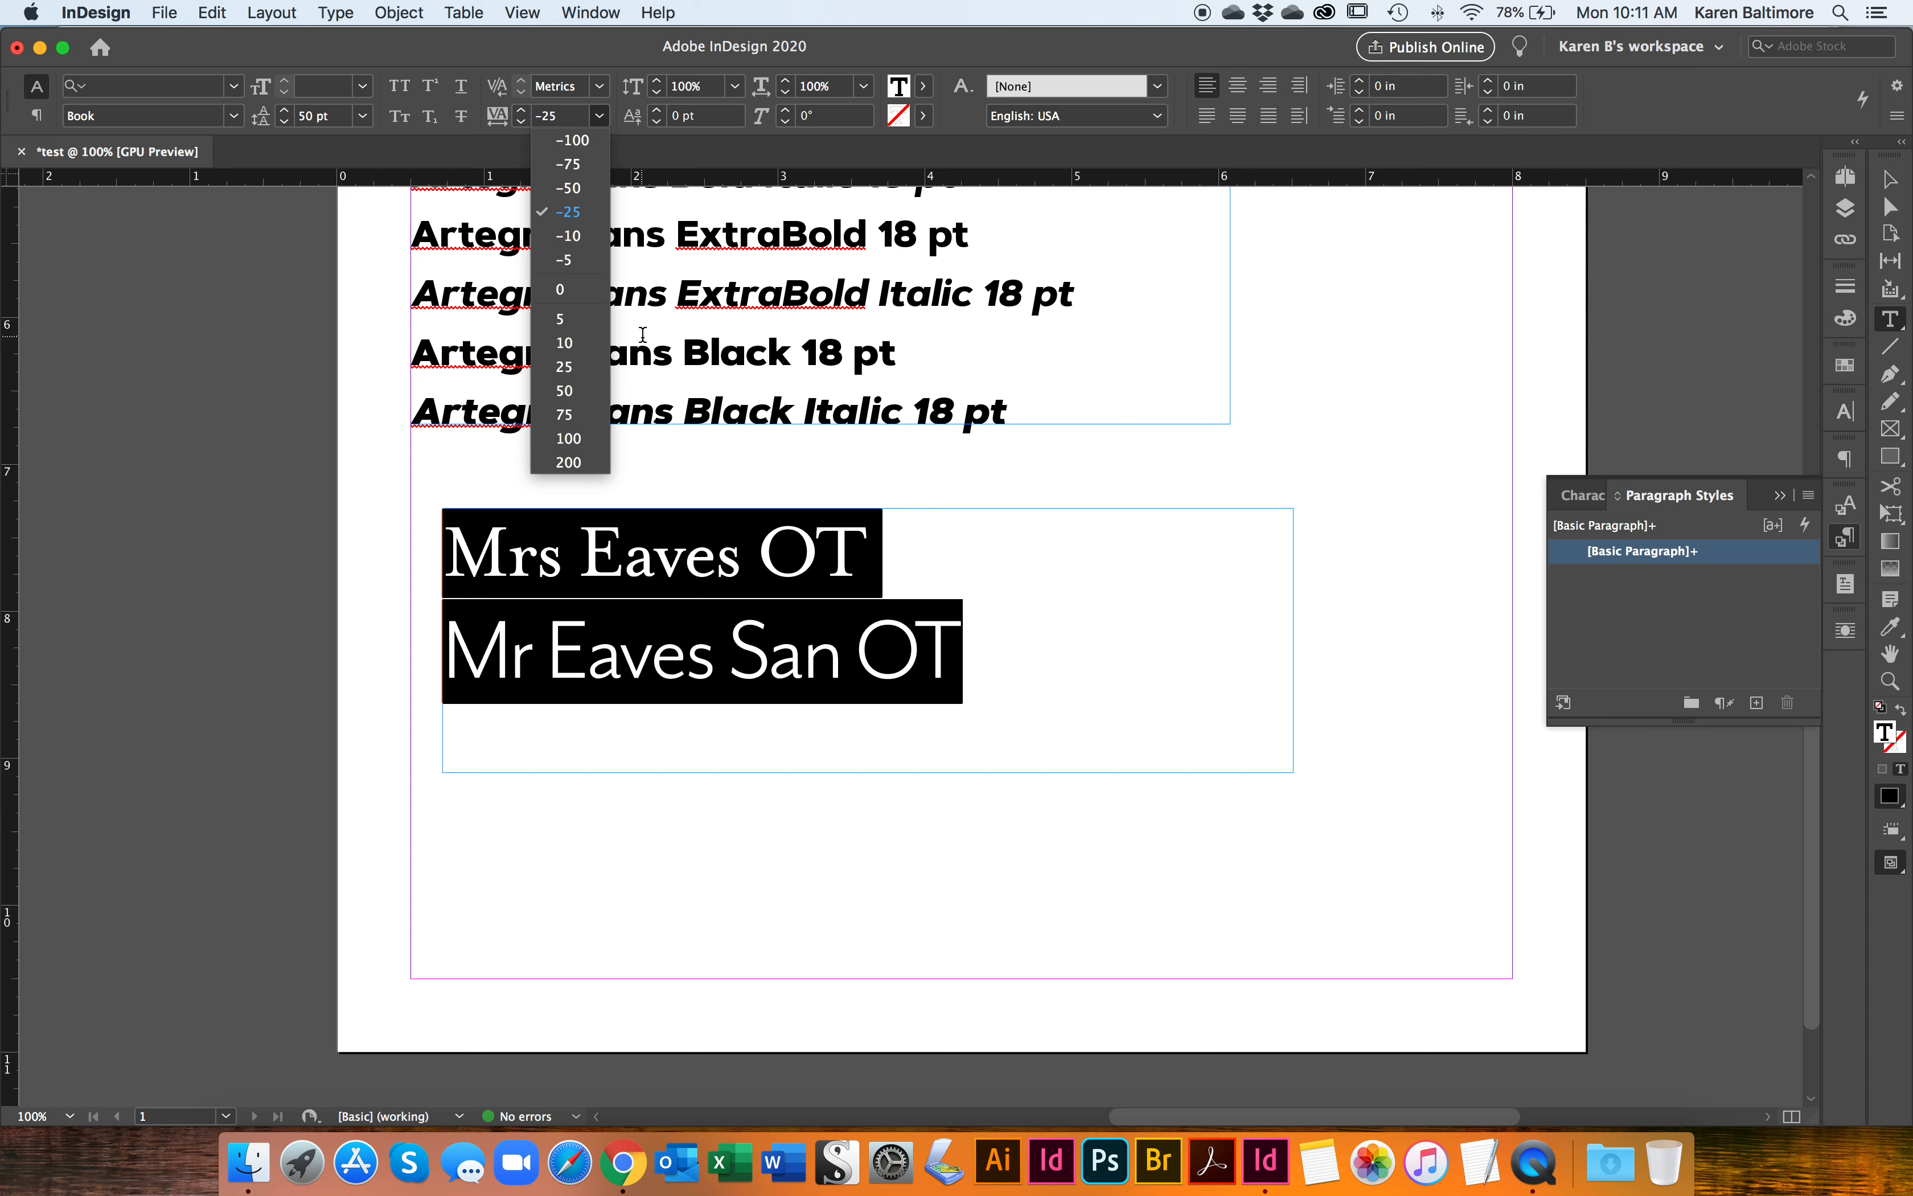
pyautogui.click(561, 289)
# Step: Set the tracking of the letters OT in the Mrs Eaves OT line to -10
pyautogui.doubleClick(941, 667)
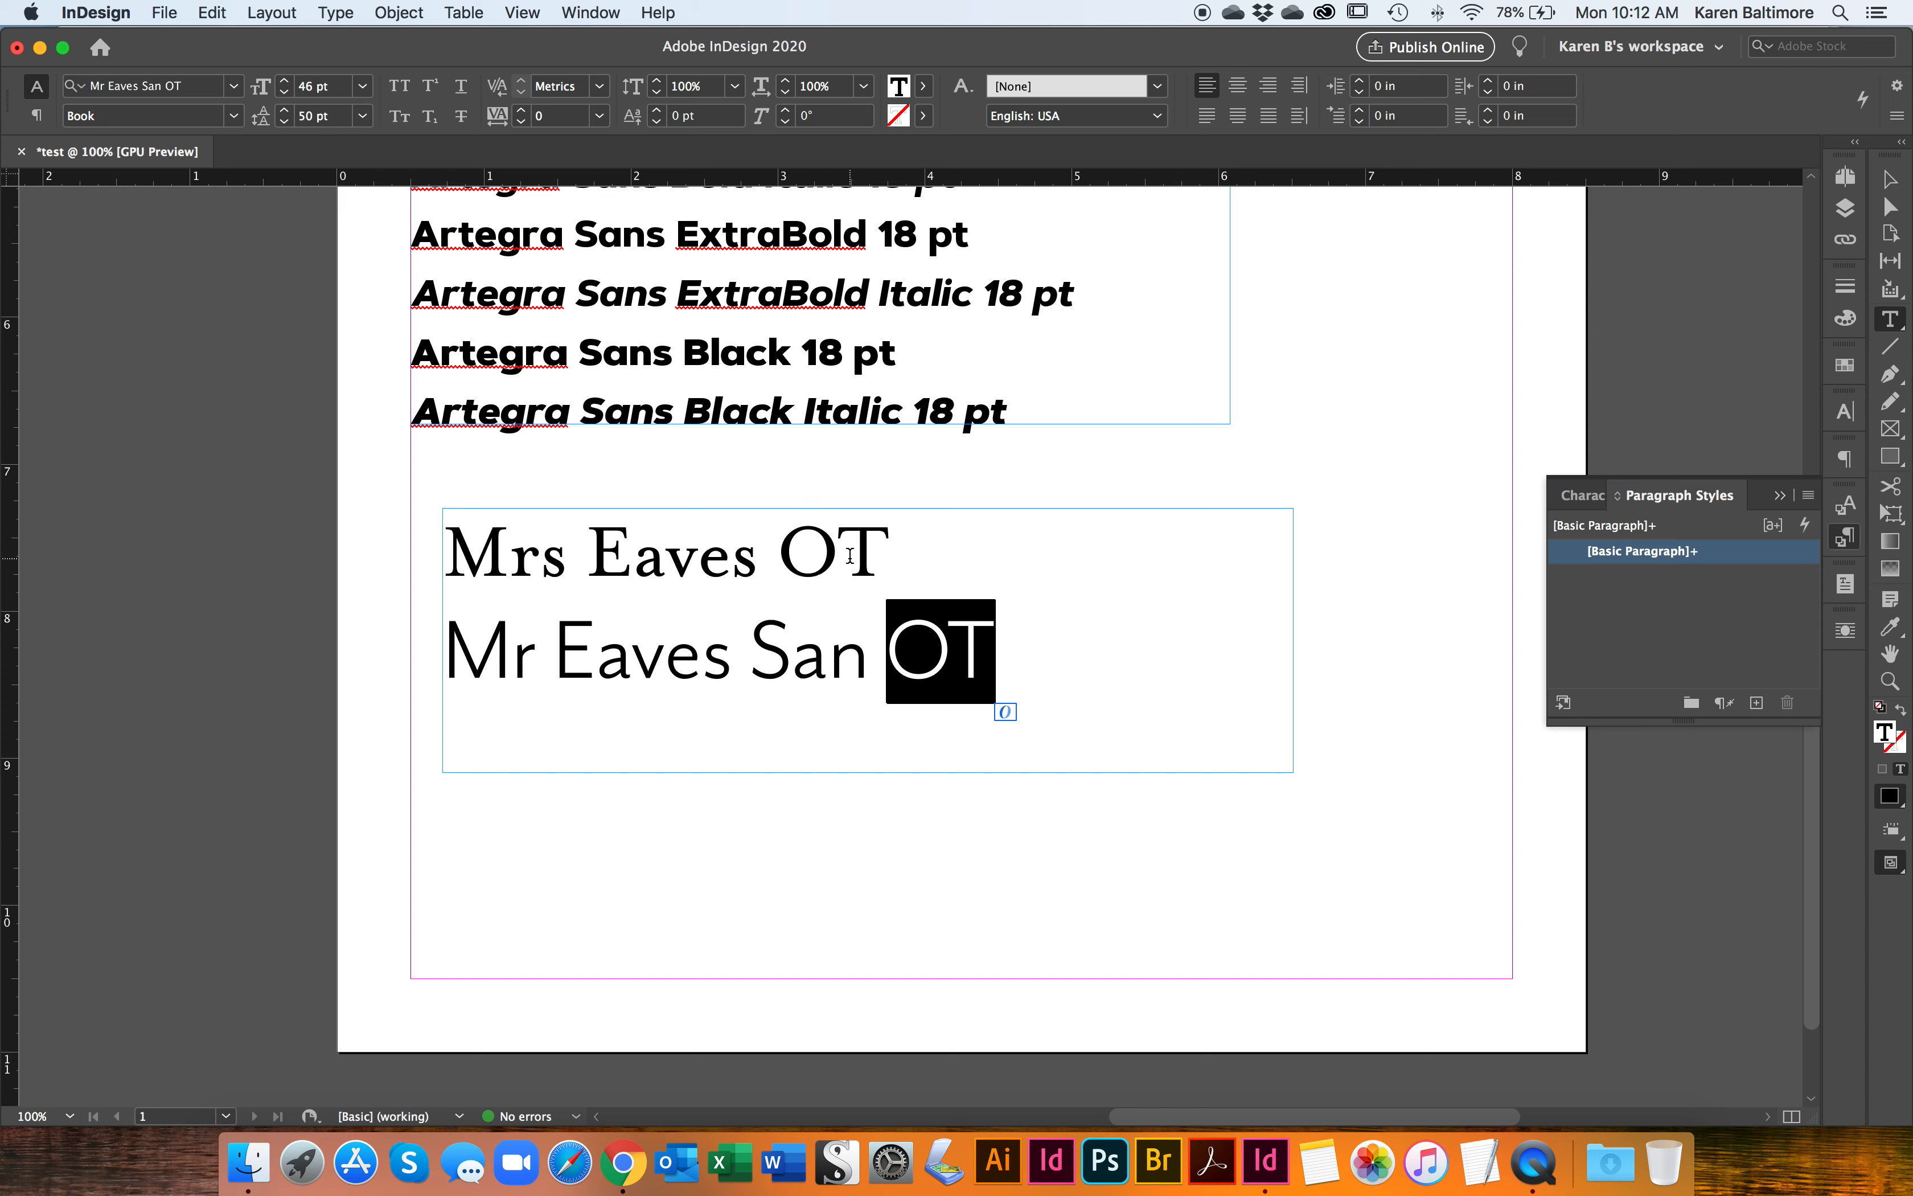
pyautogui.moveTo(890, 549); pyautogui.dragTo(790, 551)
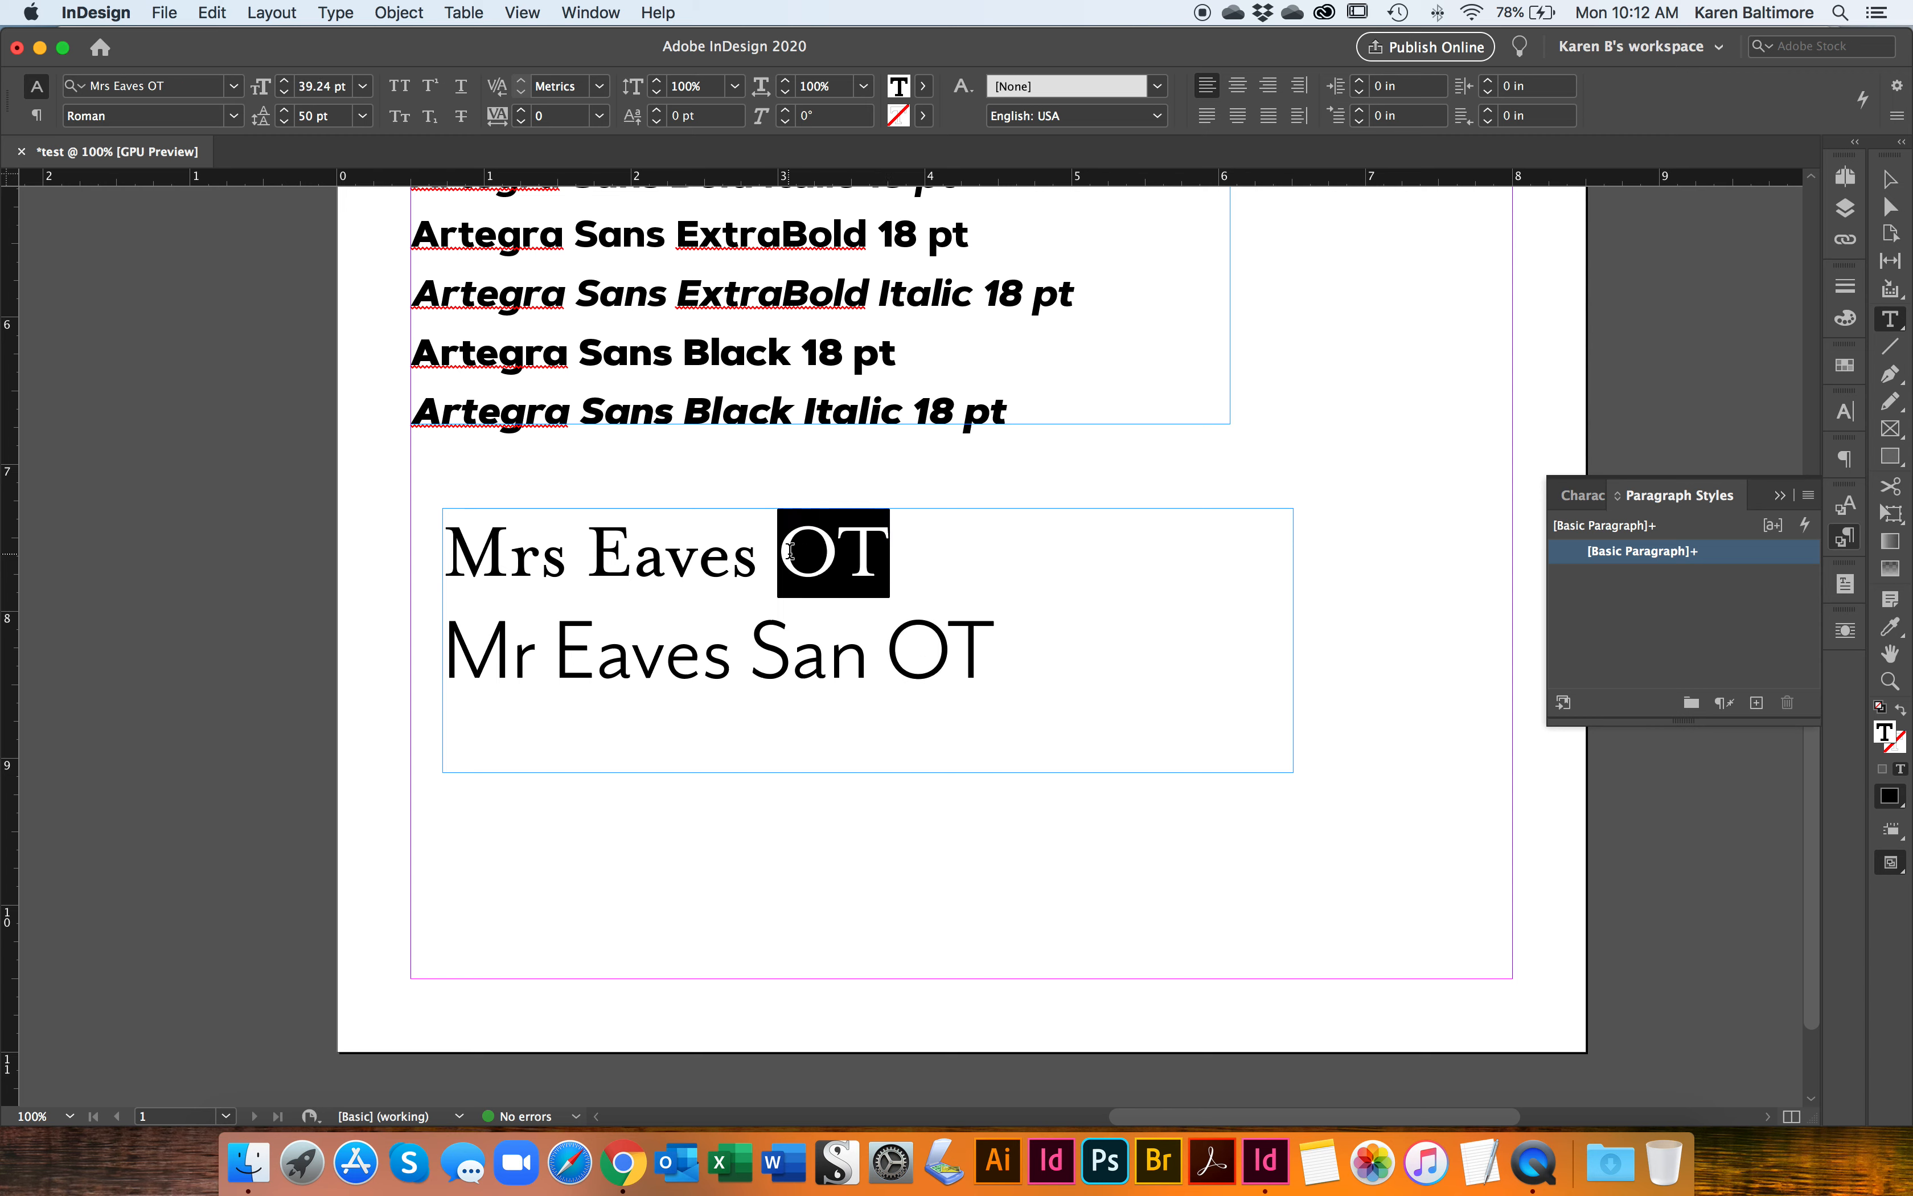
pyautogui.click(595, 124)
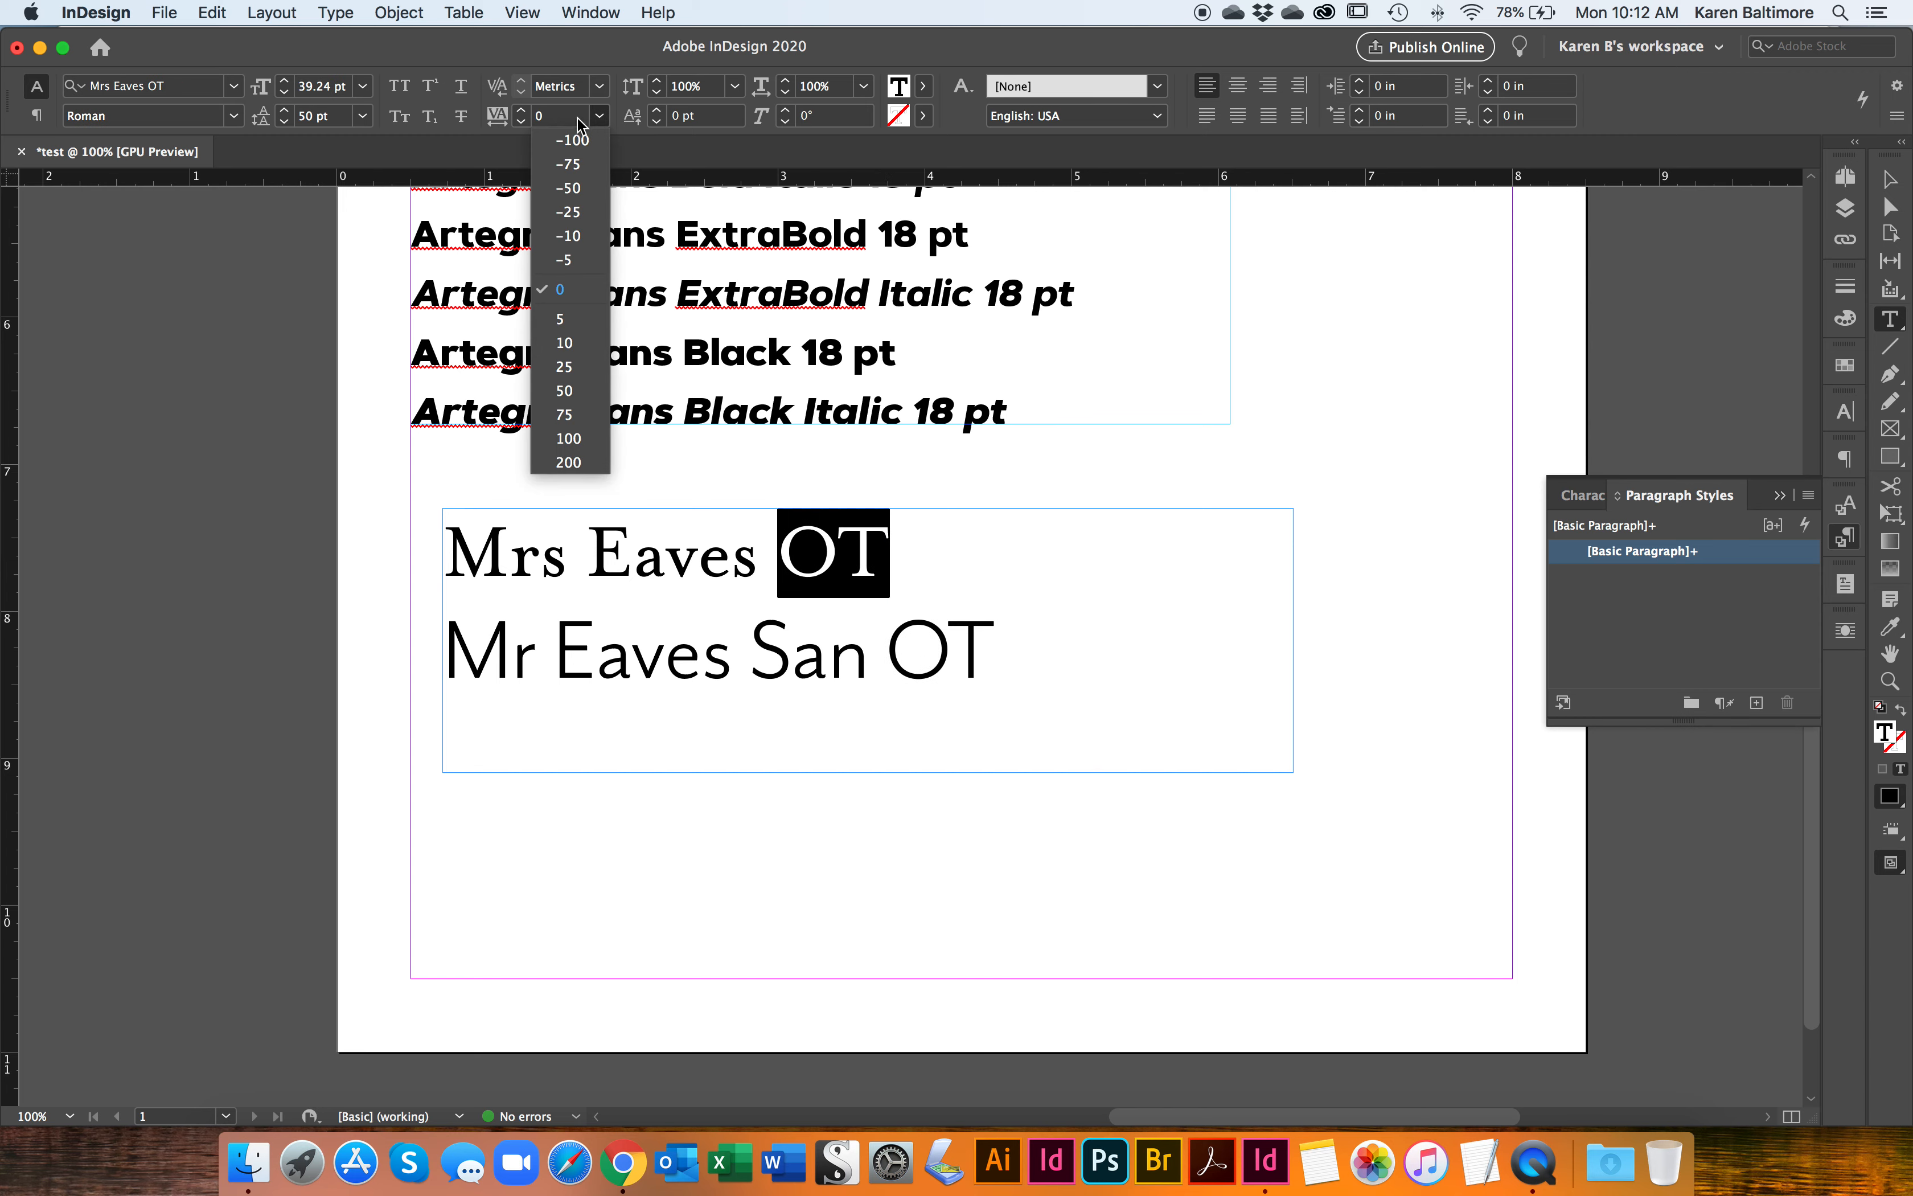
pyautogui.click(578, 118)
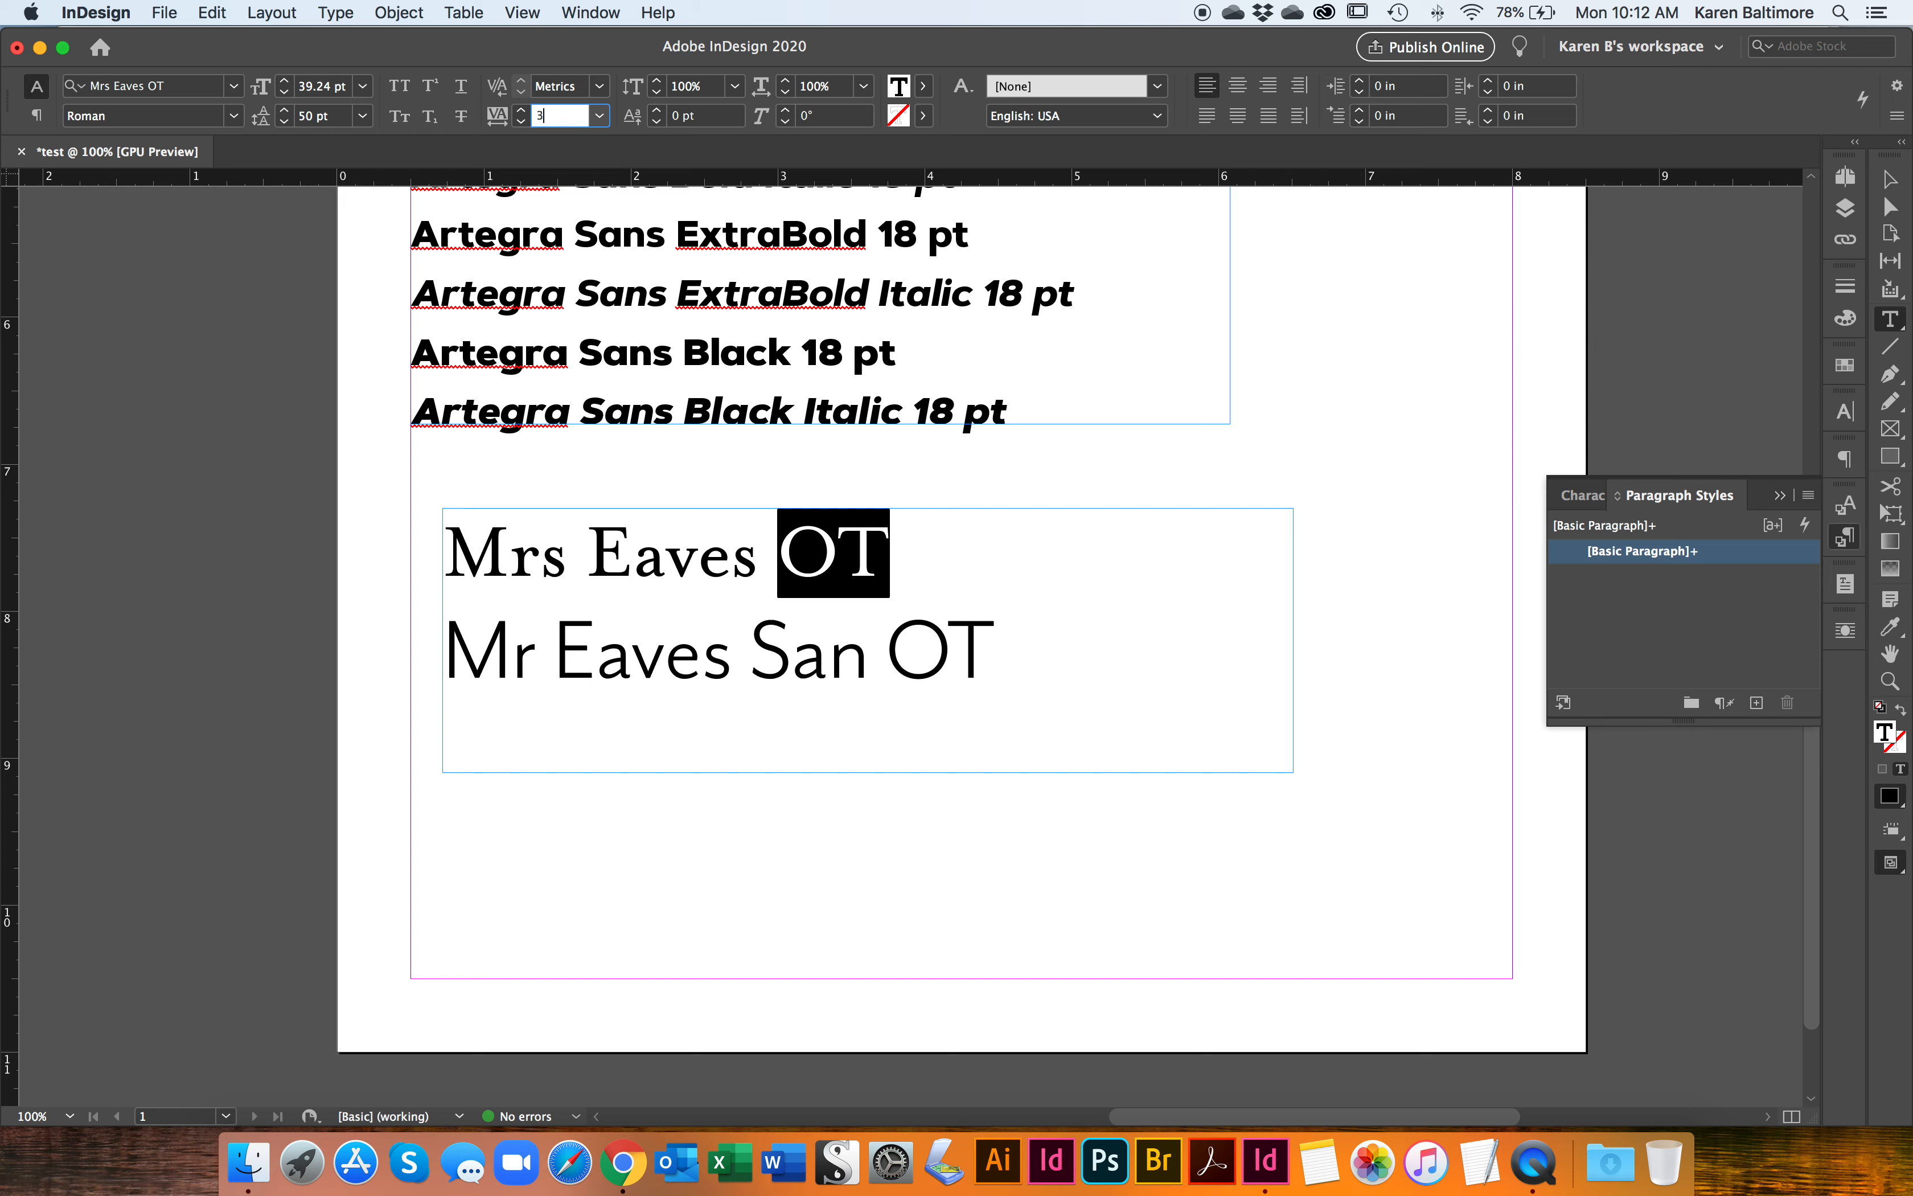
pyautogui.write('3')
pyautogui.press('BackSpace')
pyautogui.write('-')
pyautogui.press('Tab')
pyautogui.click(600, 116)
pyautogui.click(593, 236)
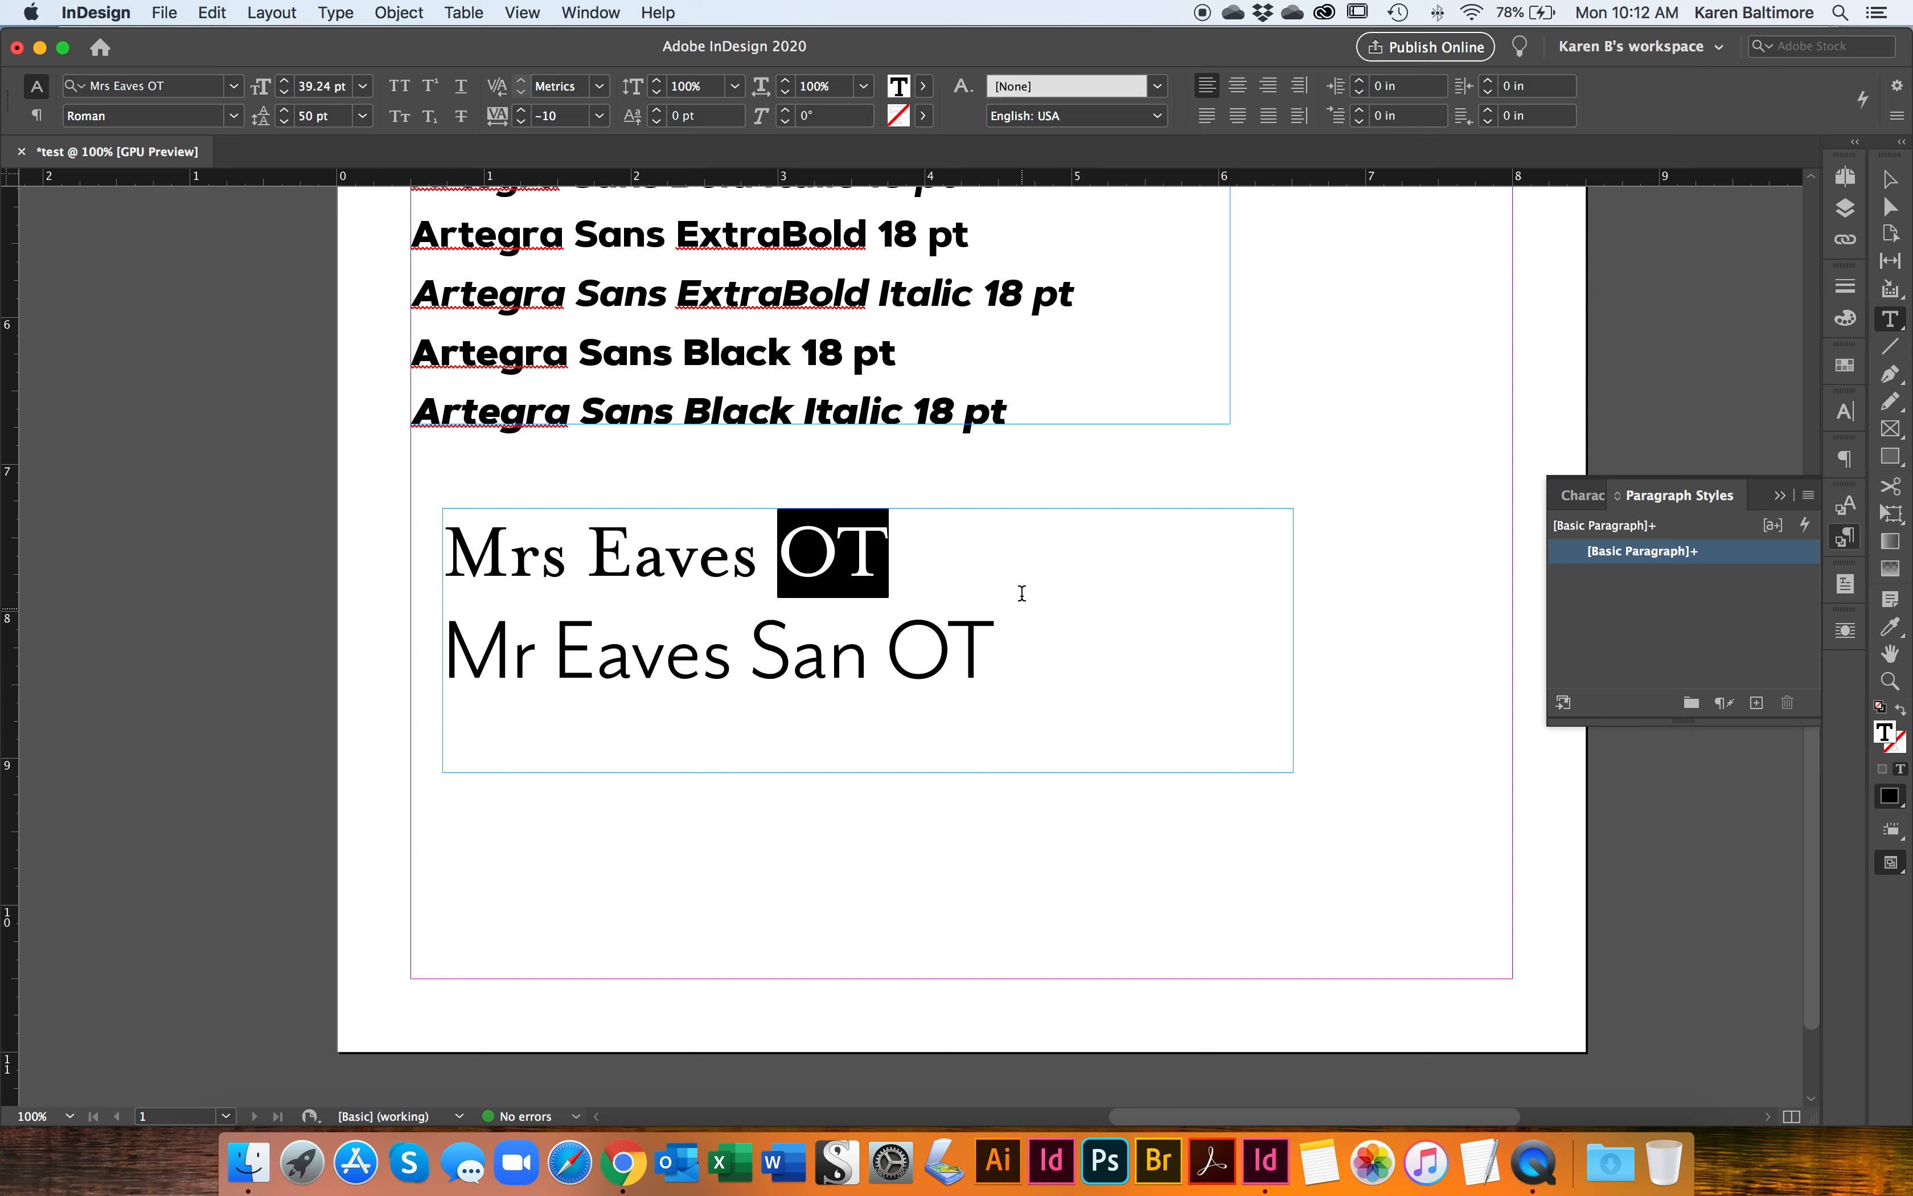
# Step: Try centre and right alignment on all the text in the Eaves frame
pyautogui.doubleClick(911, 585)
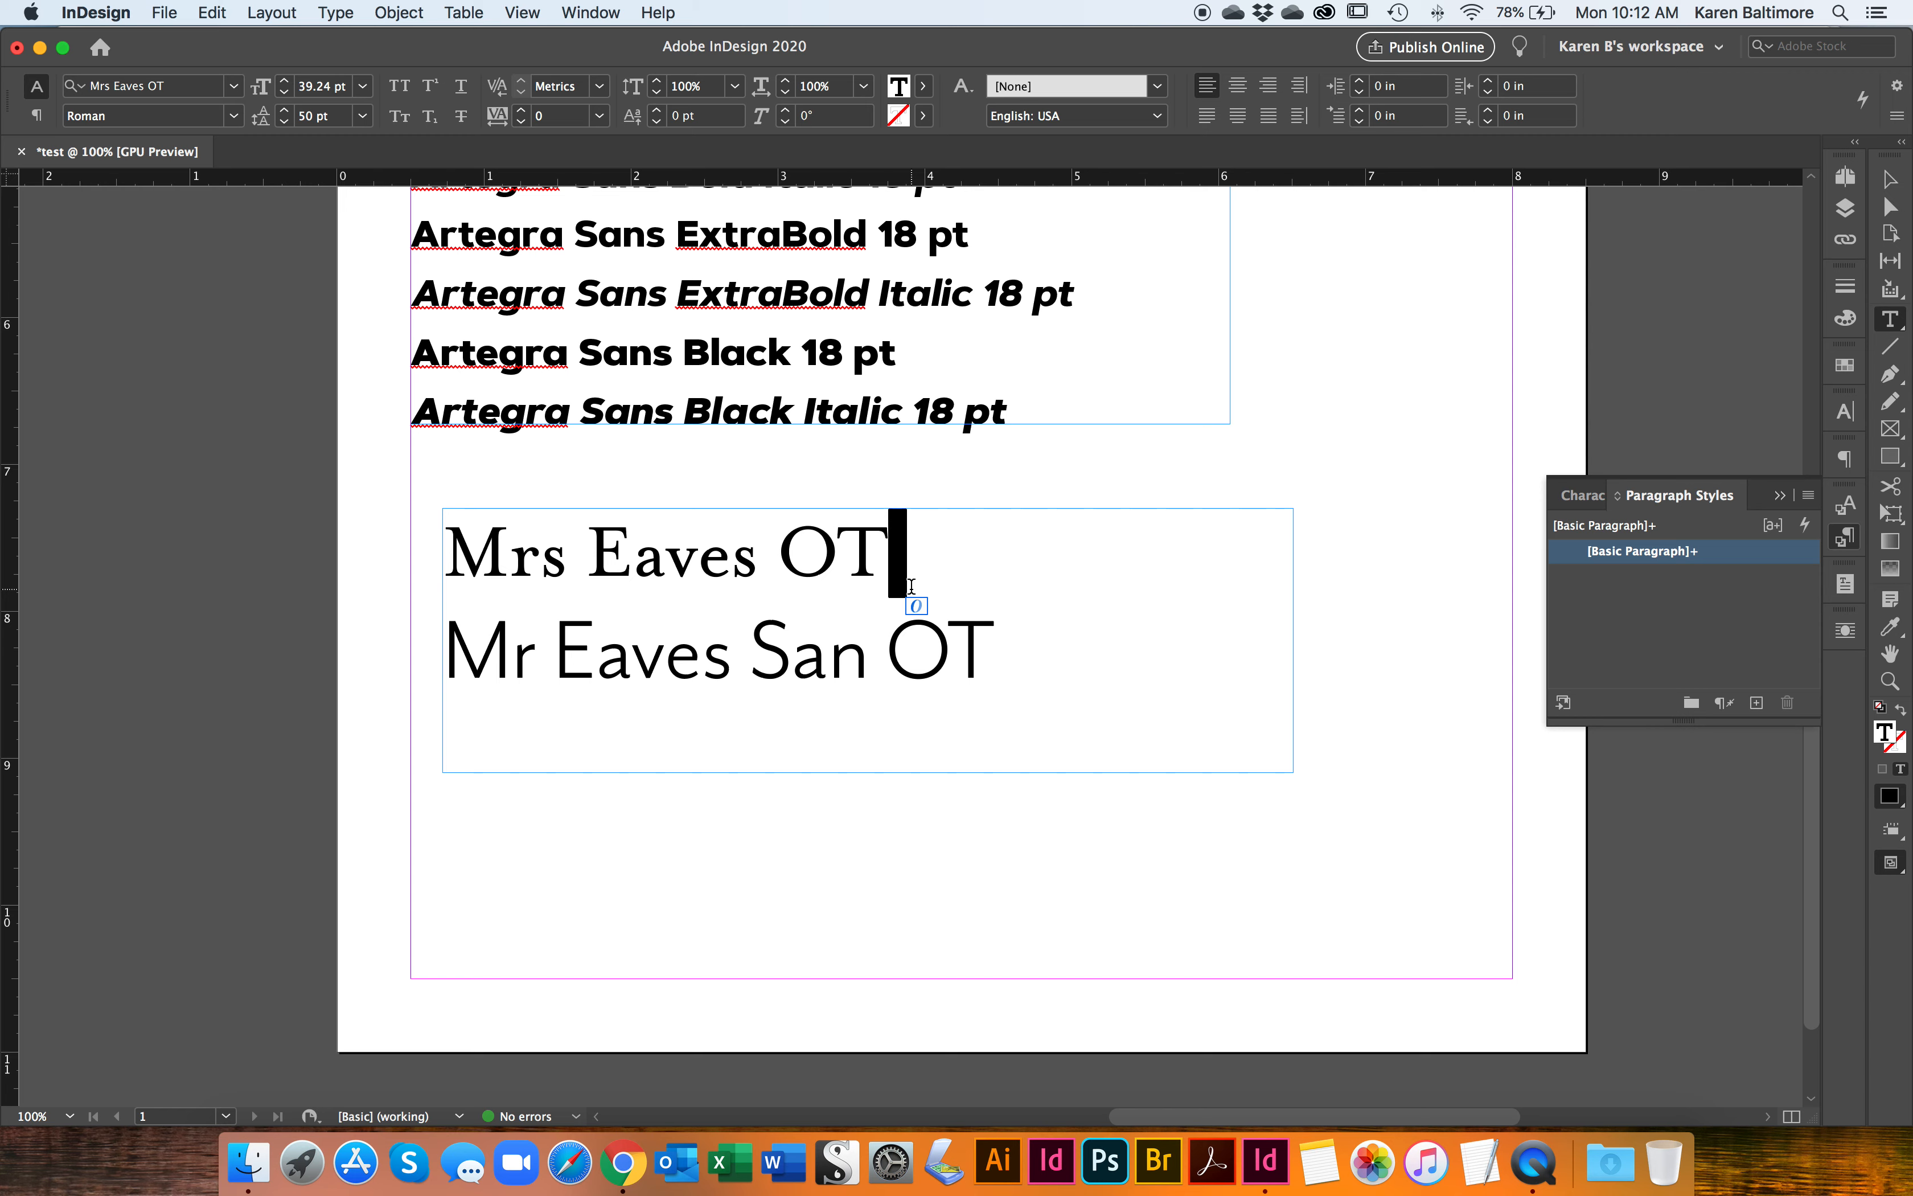
pyautogui.tripleClick(1019, 639)
pyautogui.click(999, 608)
pyautogui.press('super+a')
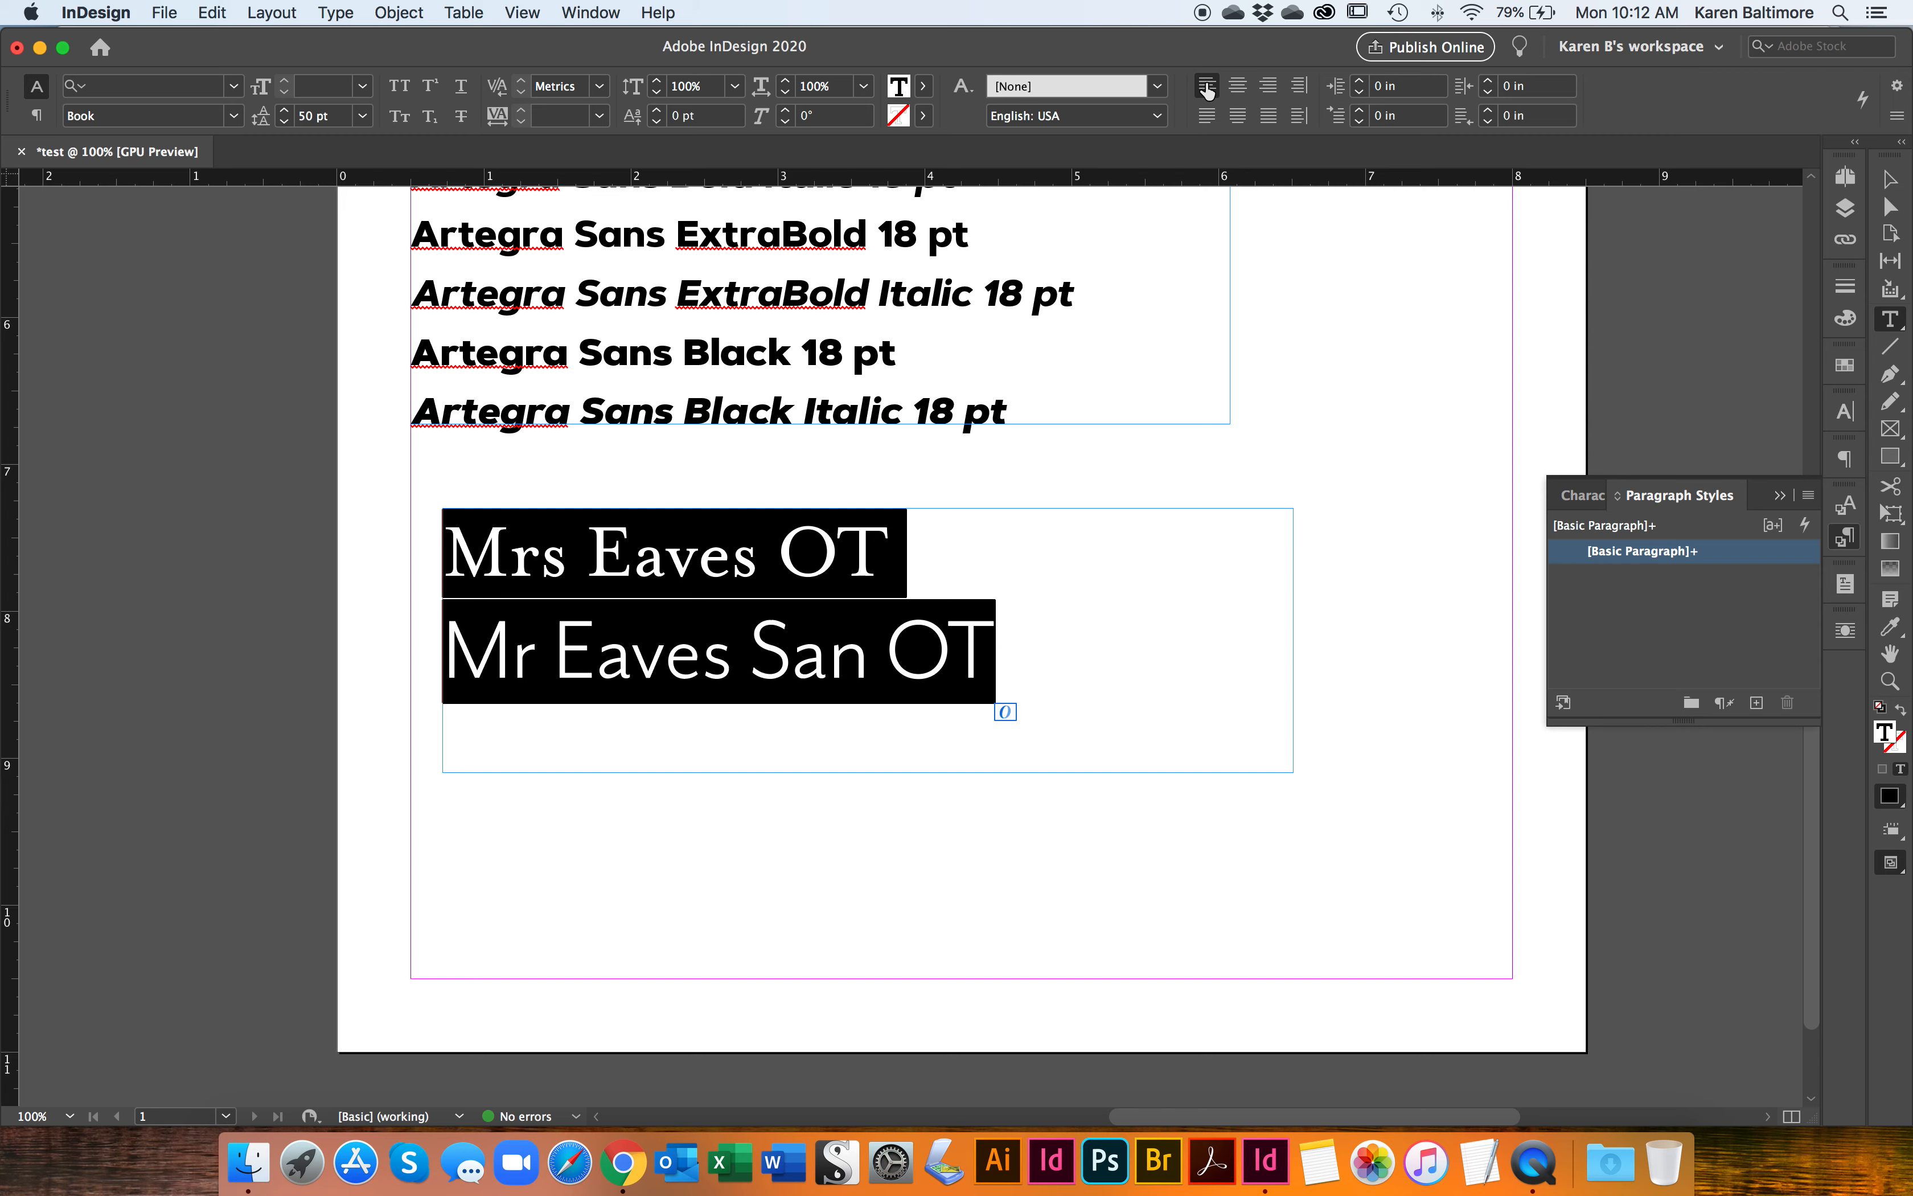
pyautogui.click(1237, 87)
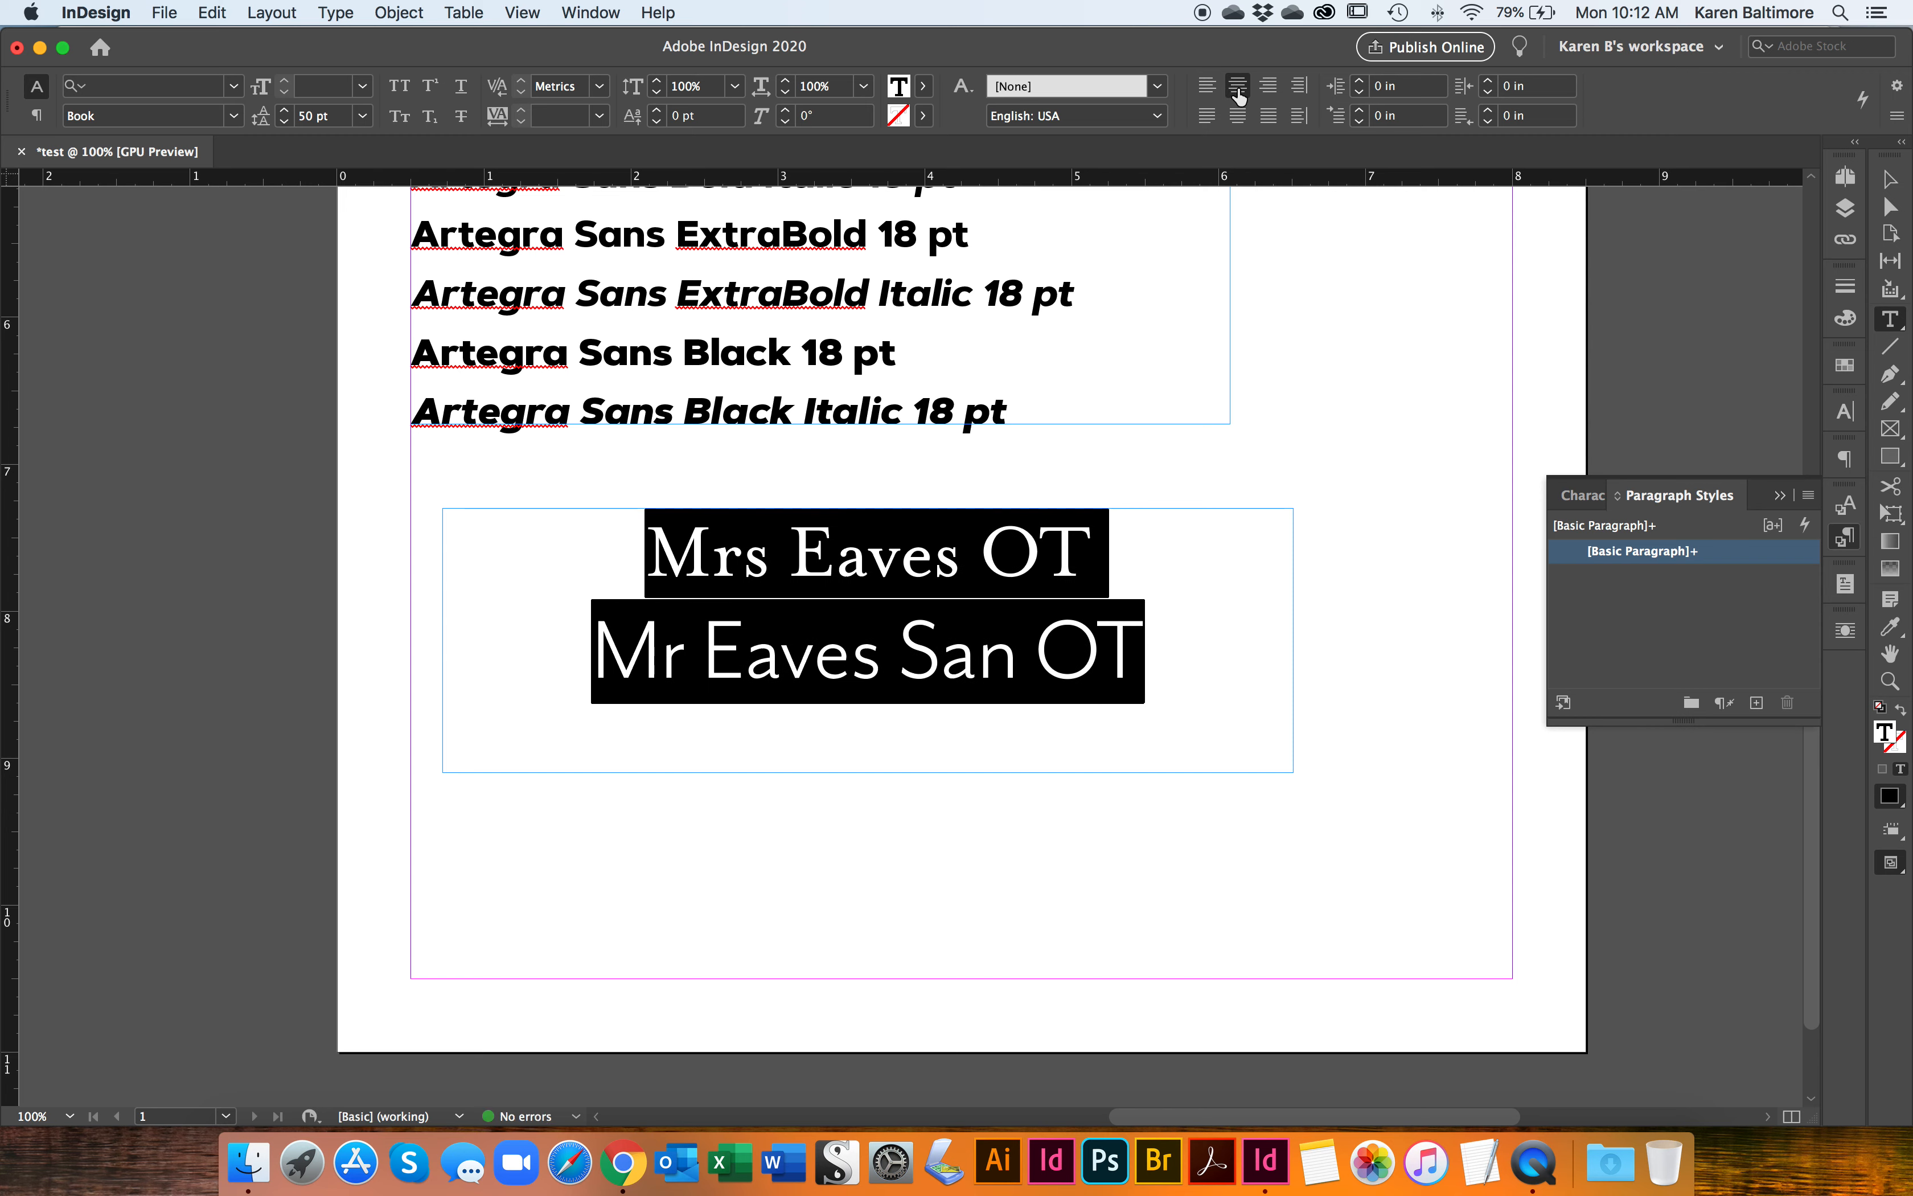
pyautogui.click(1271, 89)
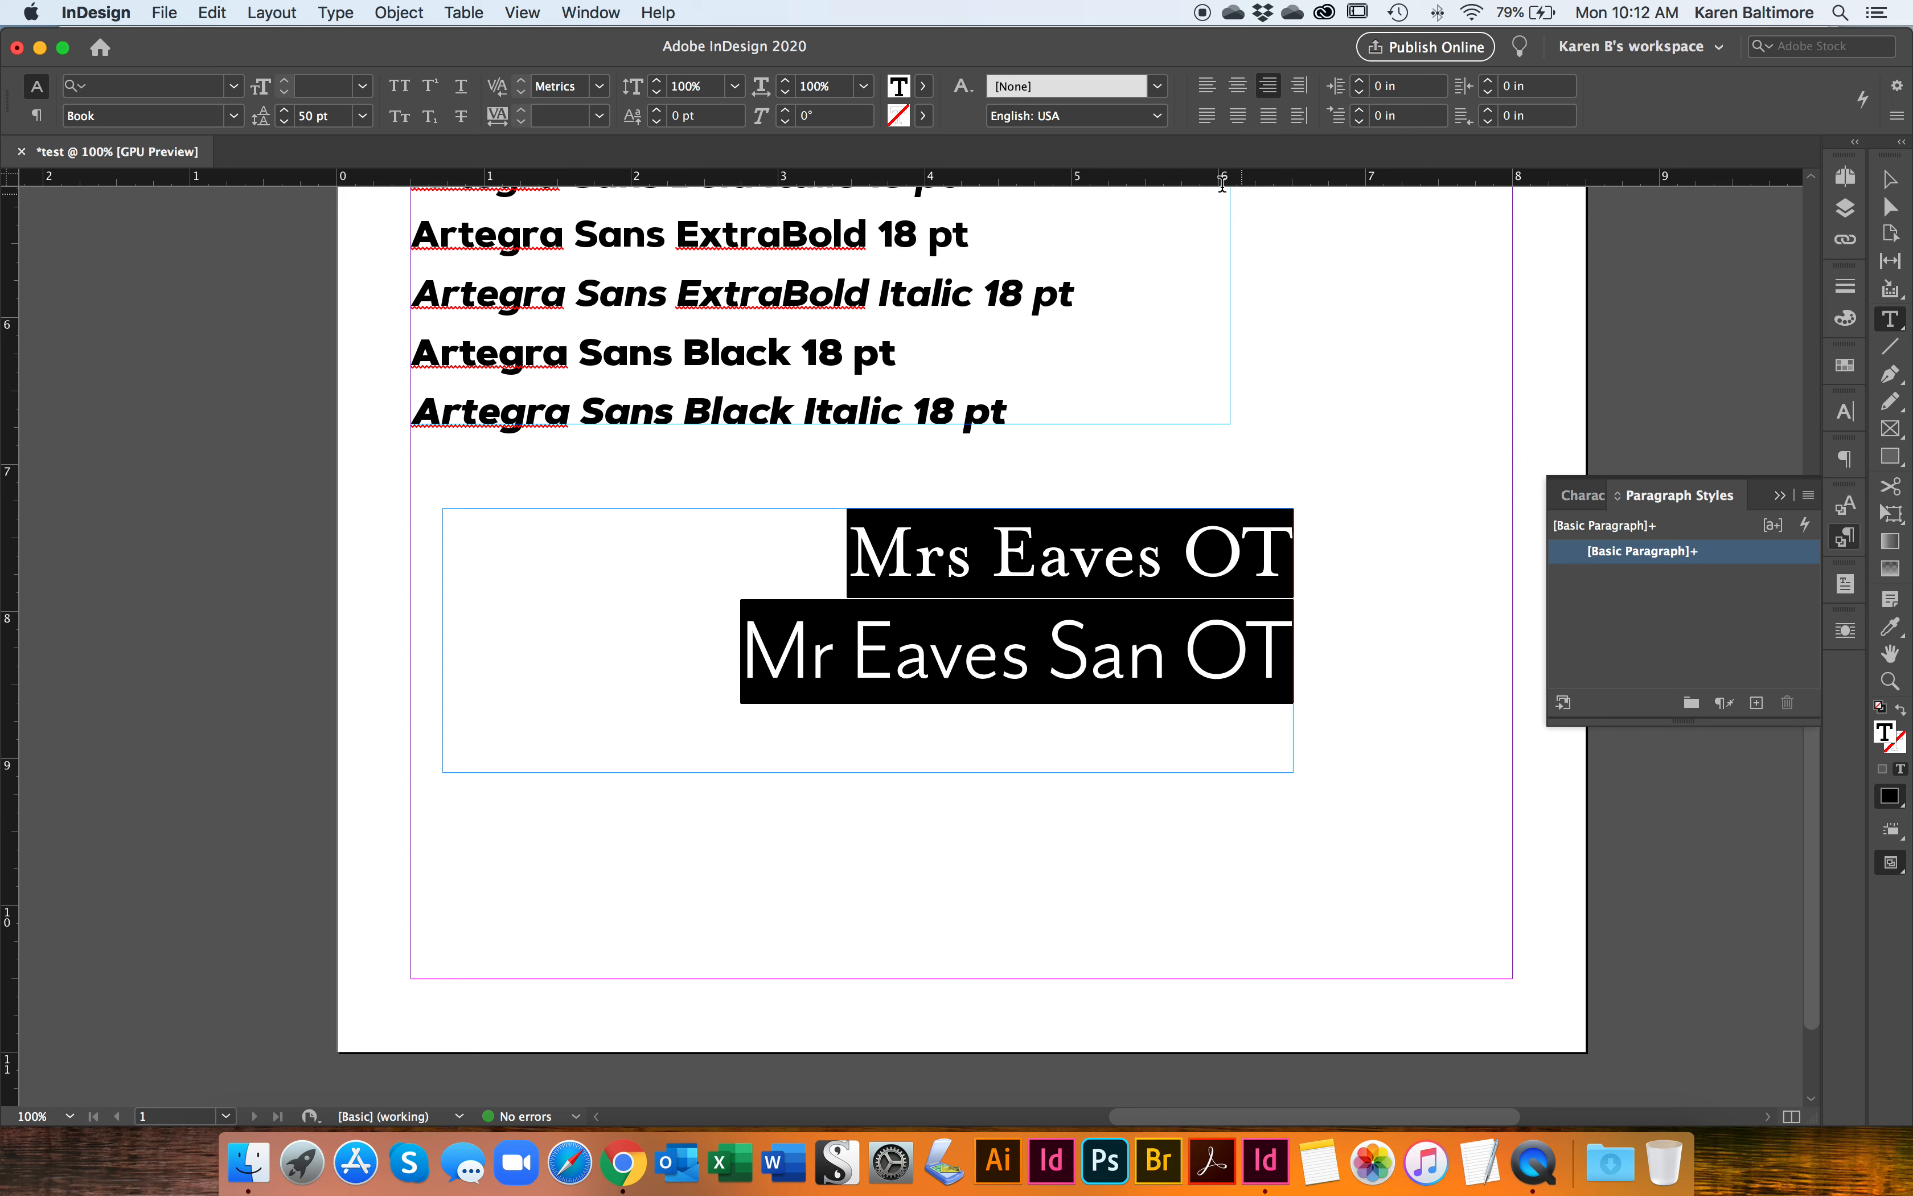
# Step: Try justifying both Eaves lines with the last line aligned left and centred, and restore left alignment
pyautogui.click(1208, 118)
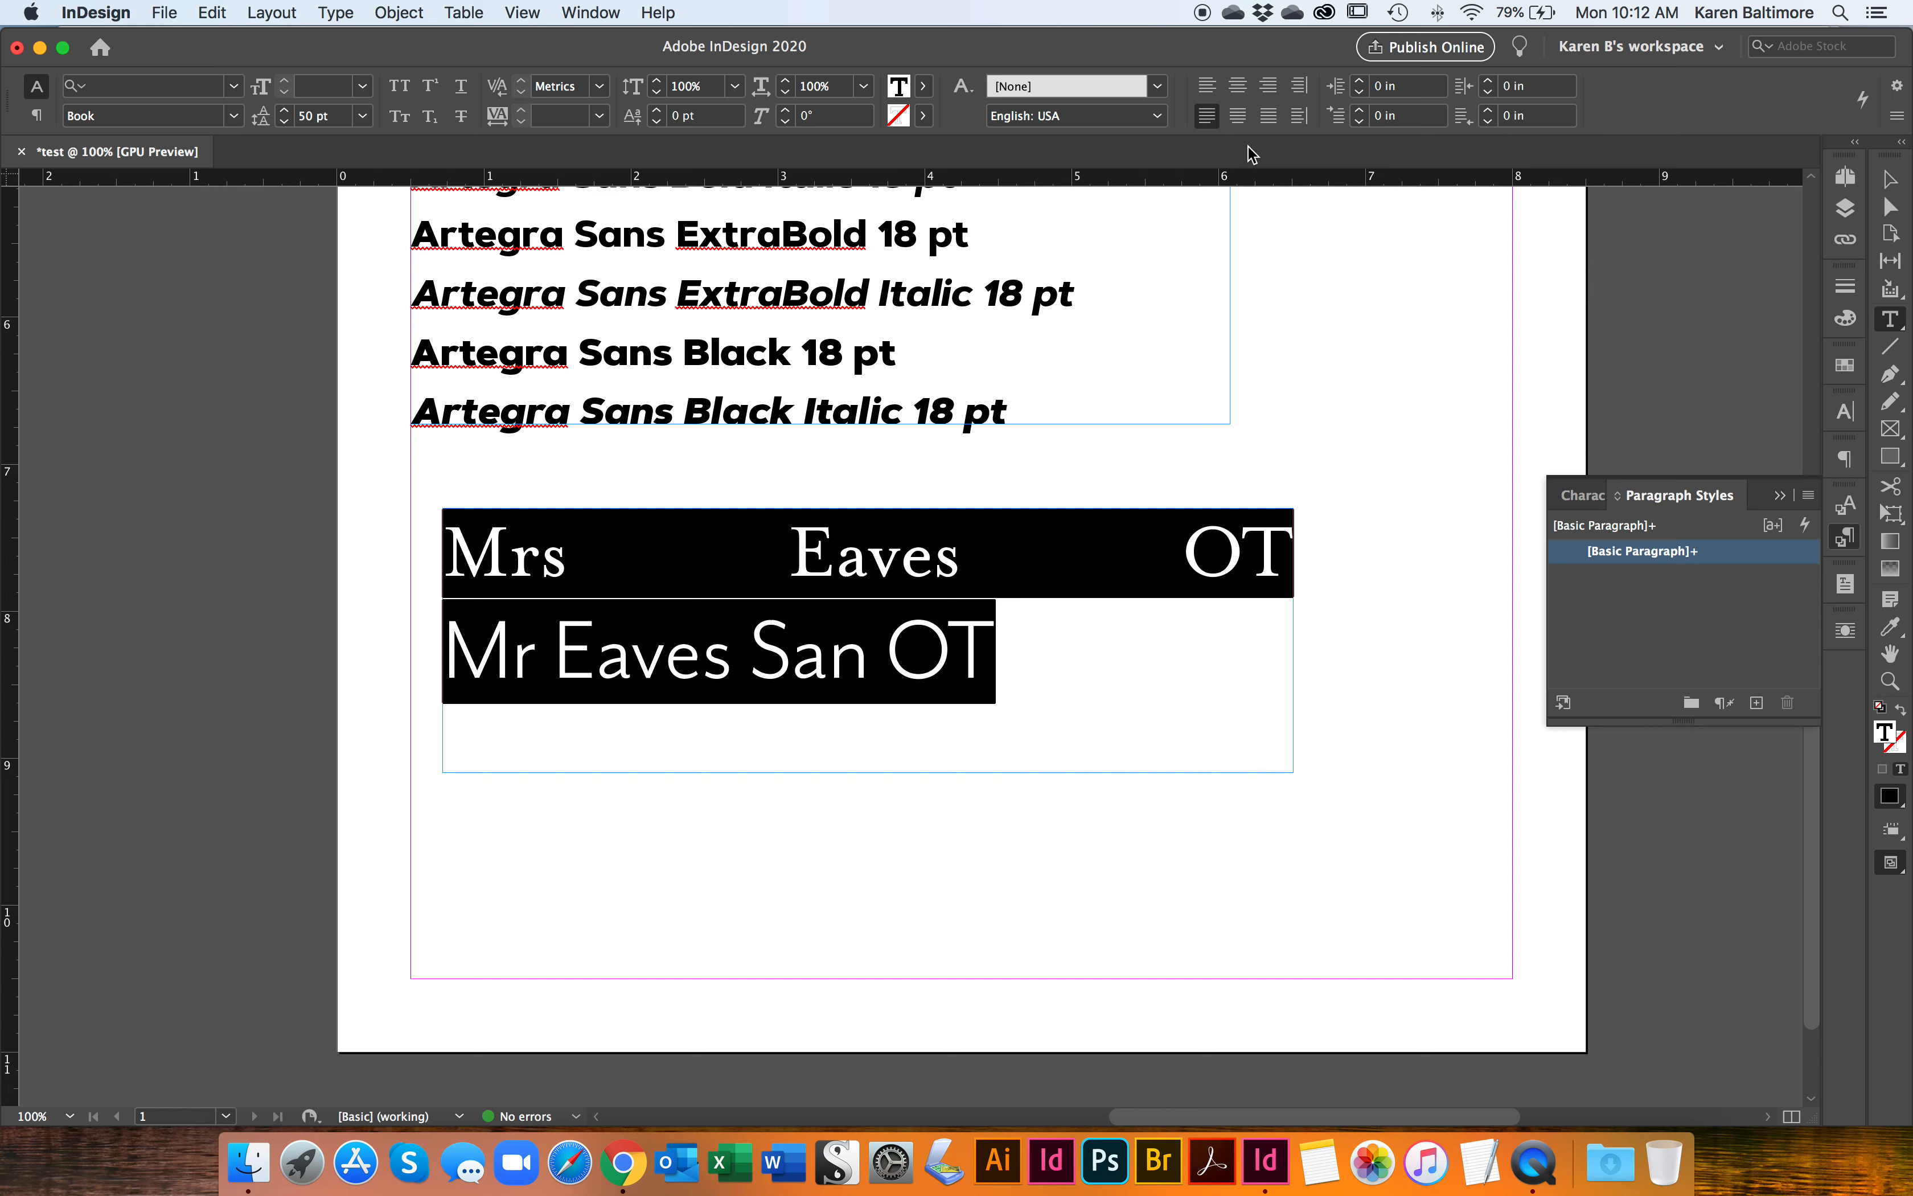
pyautogui.click(1237, 115)
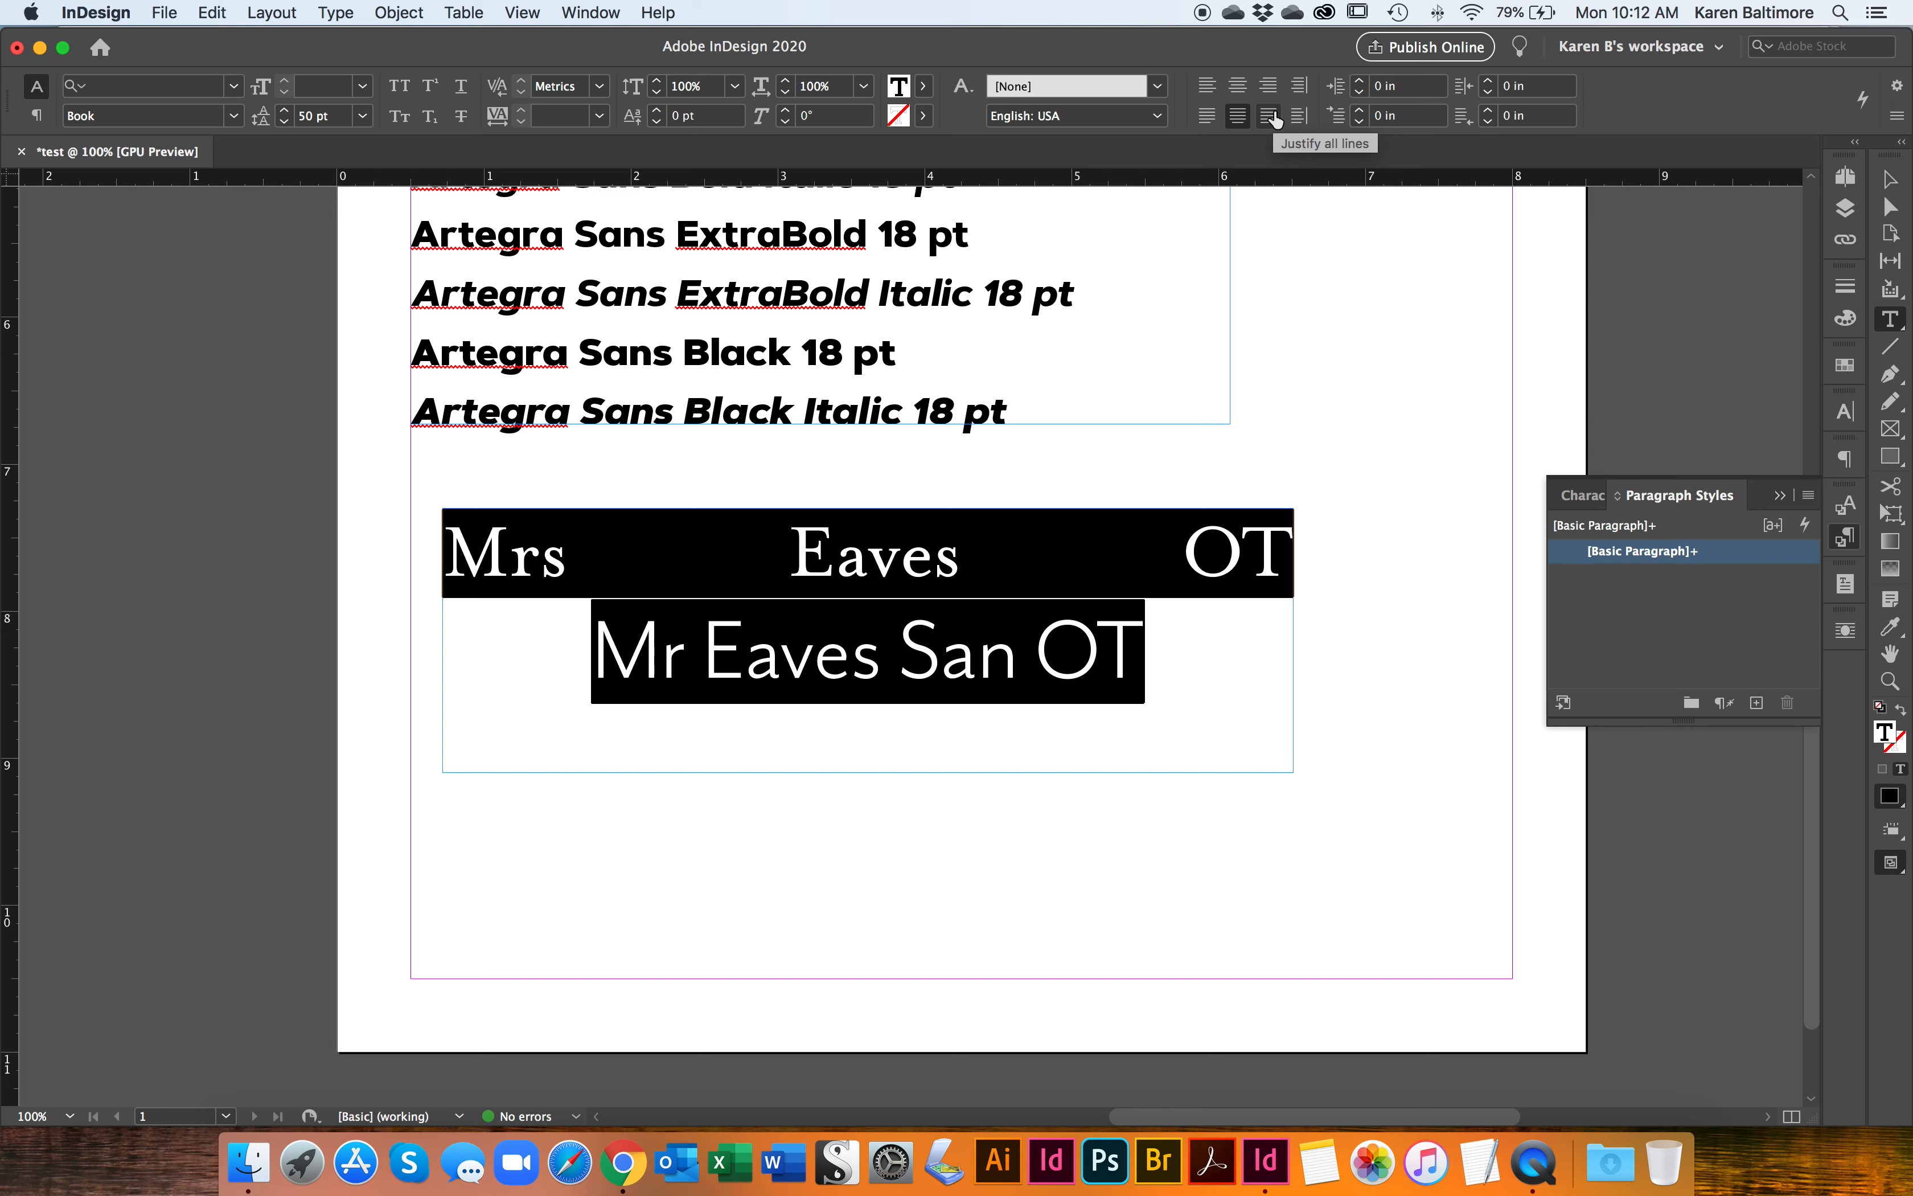
pyautogui.click(1208, 82)
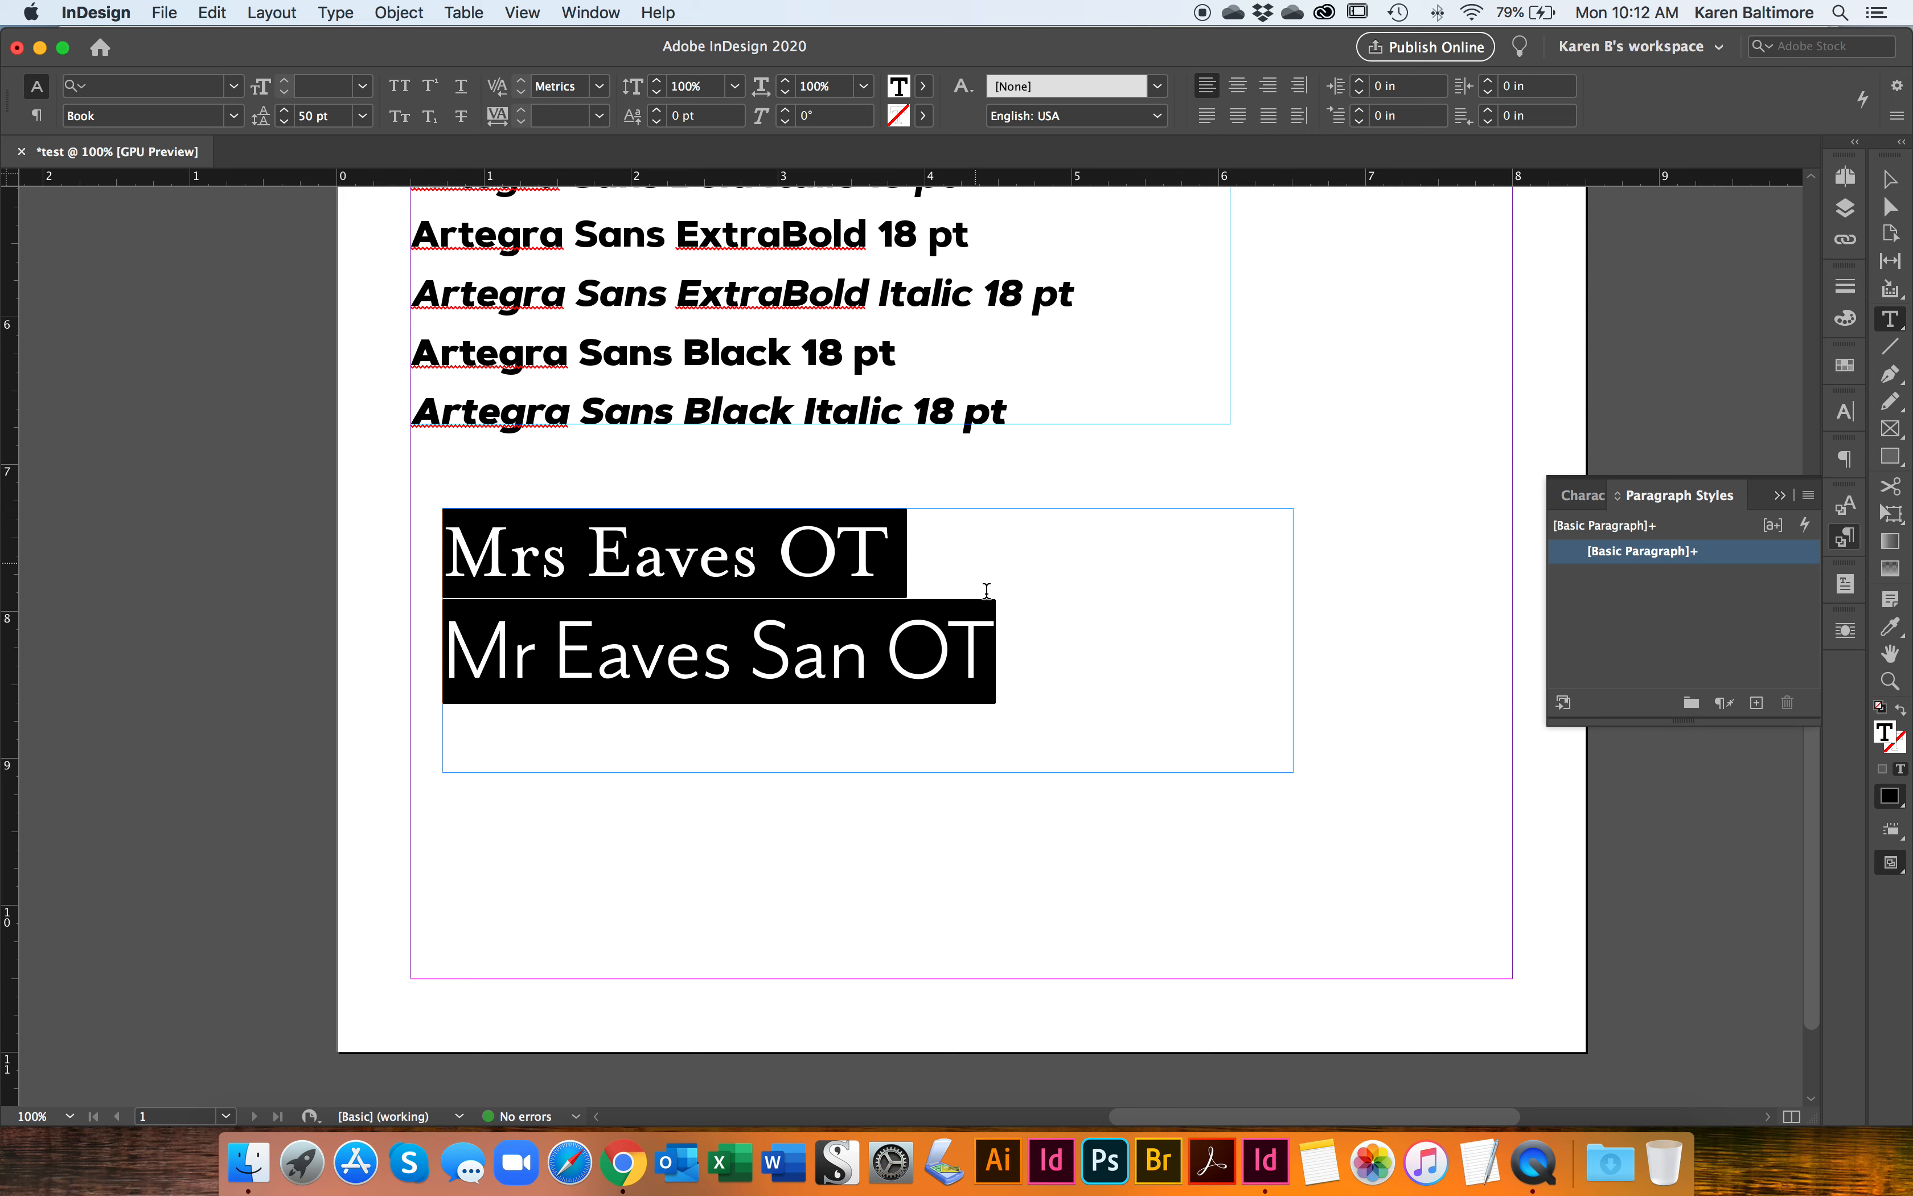
pyautogui.click(1096, 634)
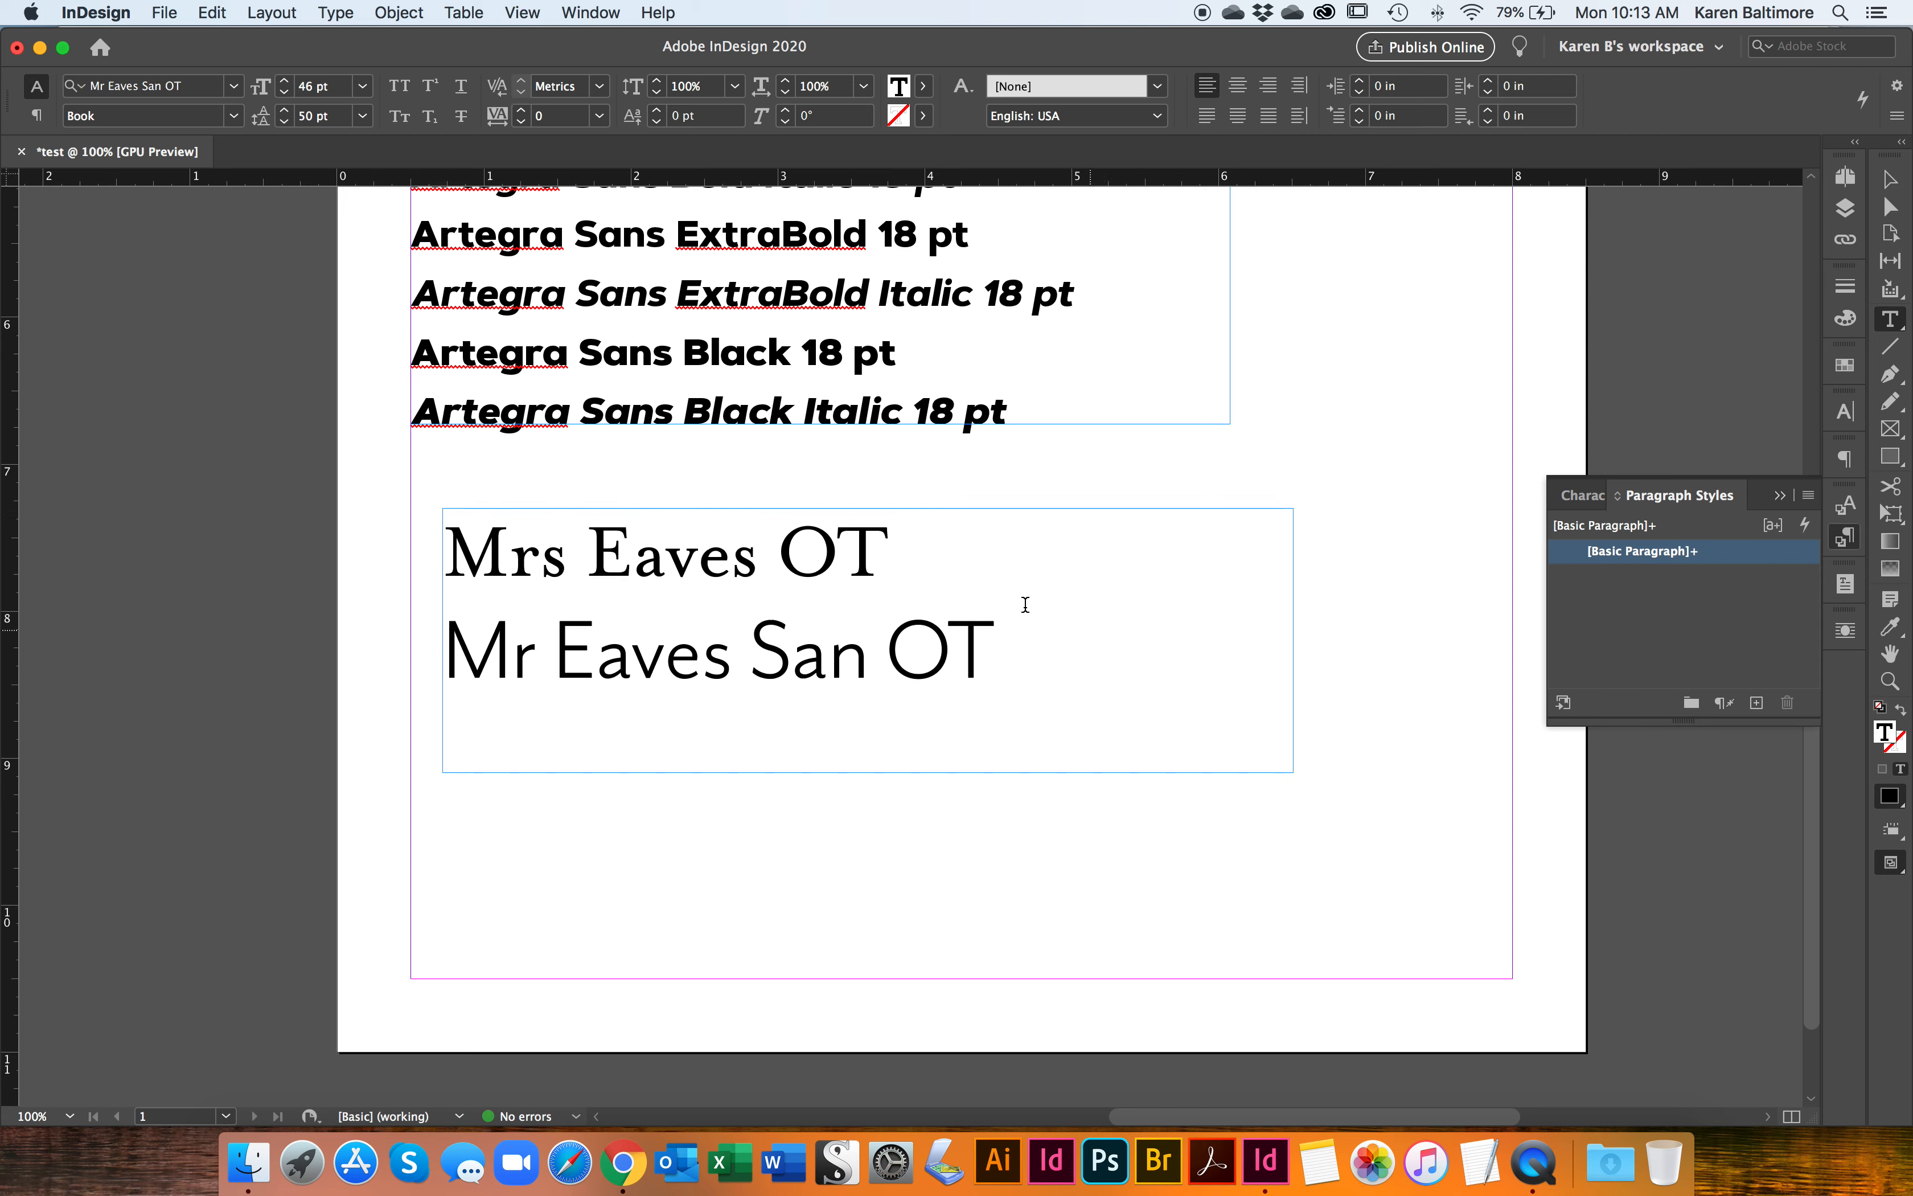
# Step: Justify all lines of the Mrs Eaves OT and Mr Eaves San OT text across the full frame width
pyautogui.moveTo(1031, 651); pyautogui.dragTo(393, 572)
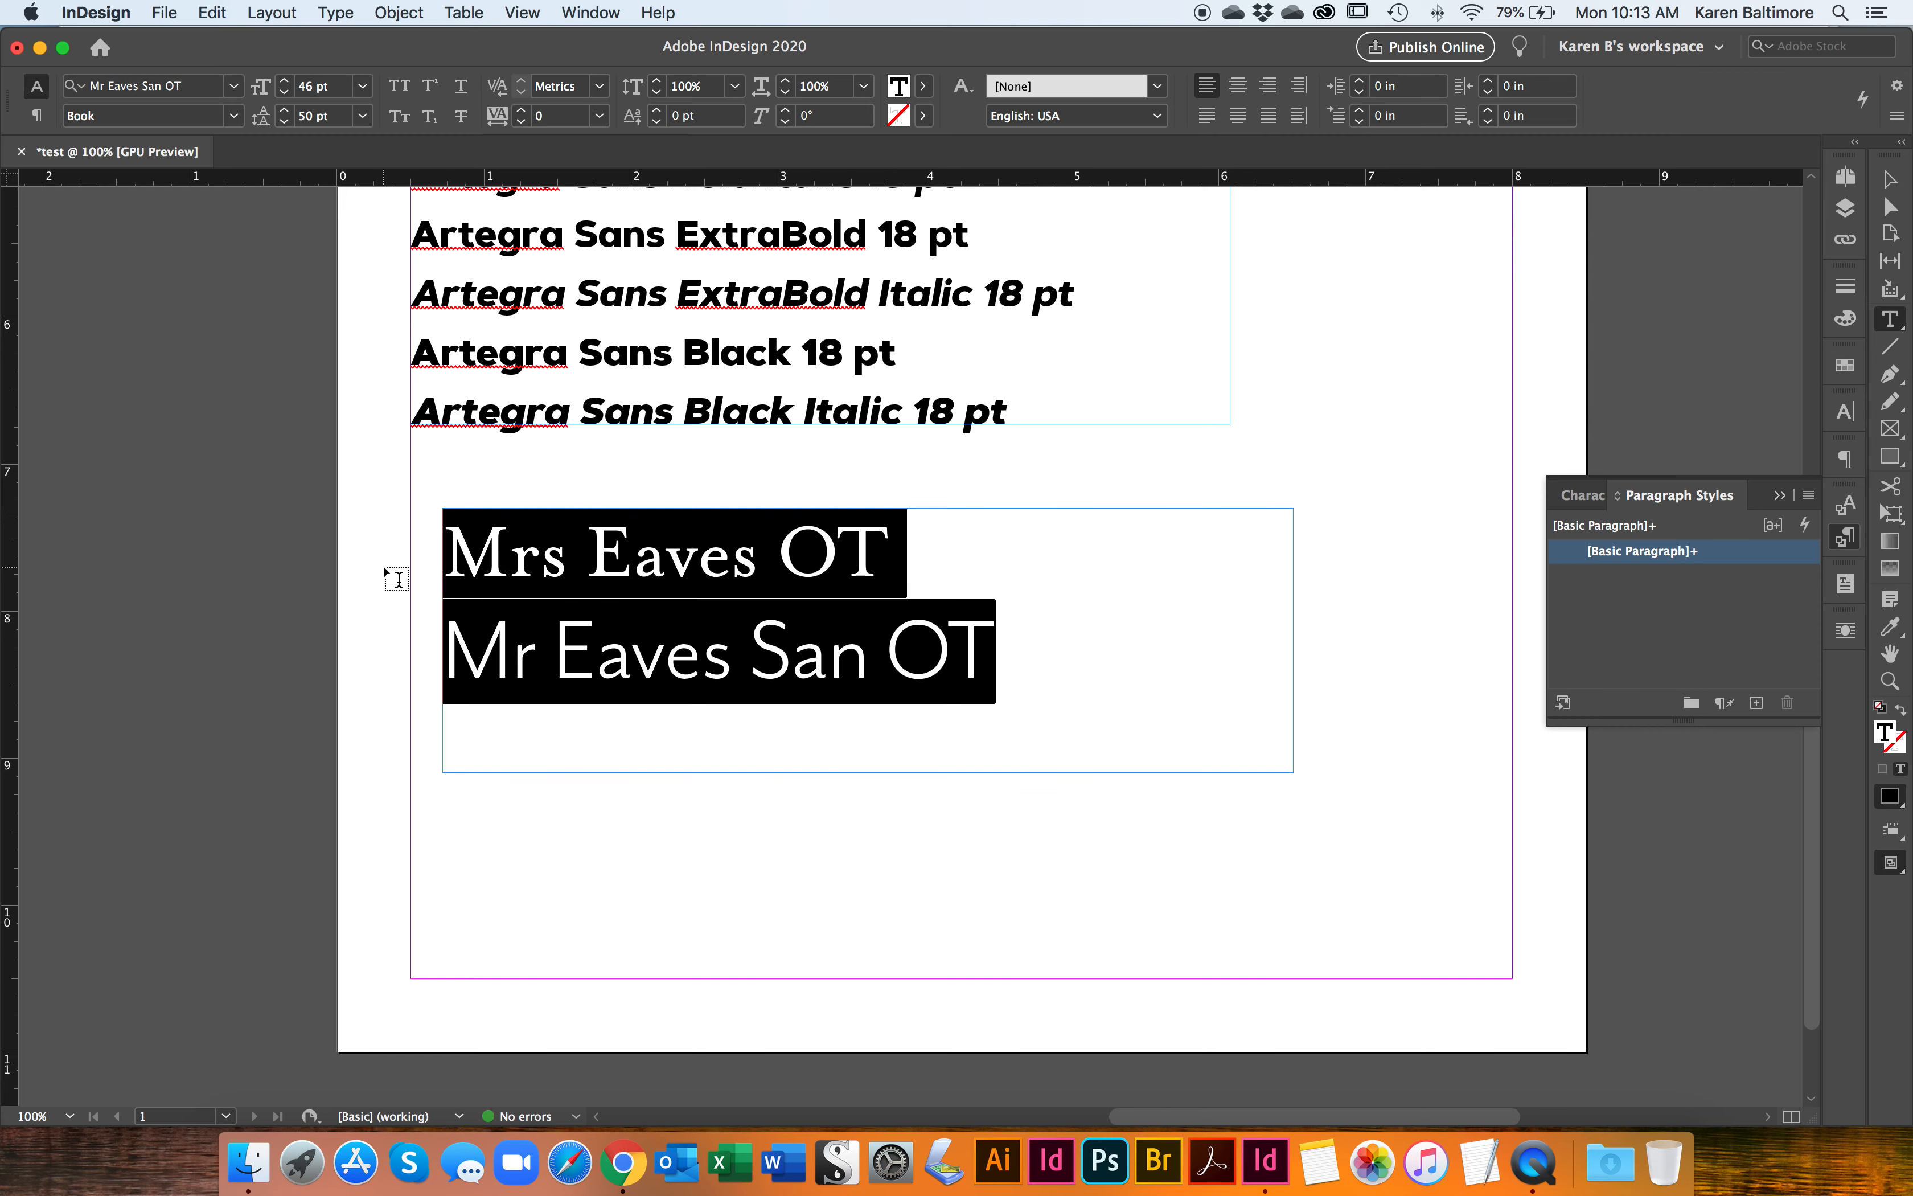
pyautogui.click(1238, 115)
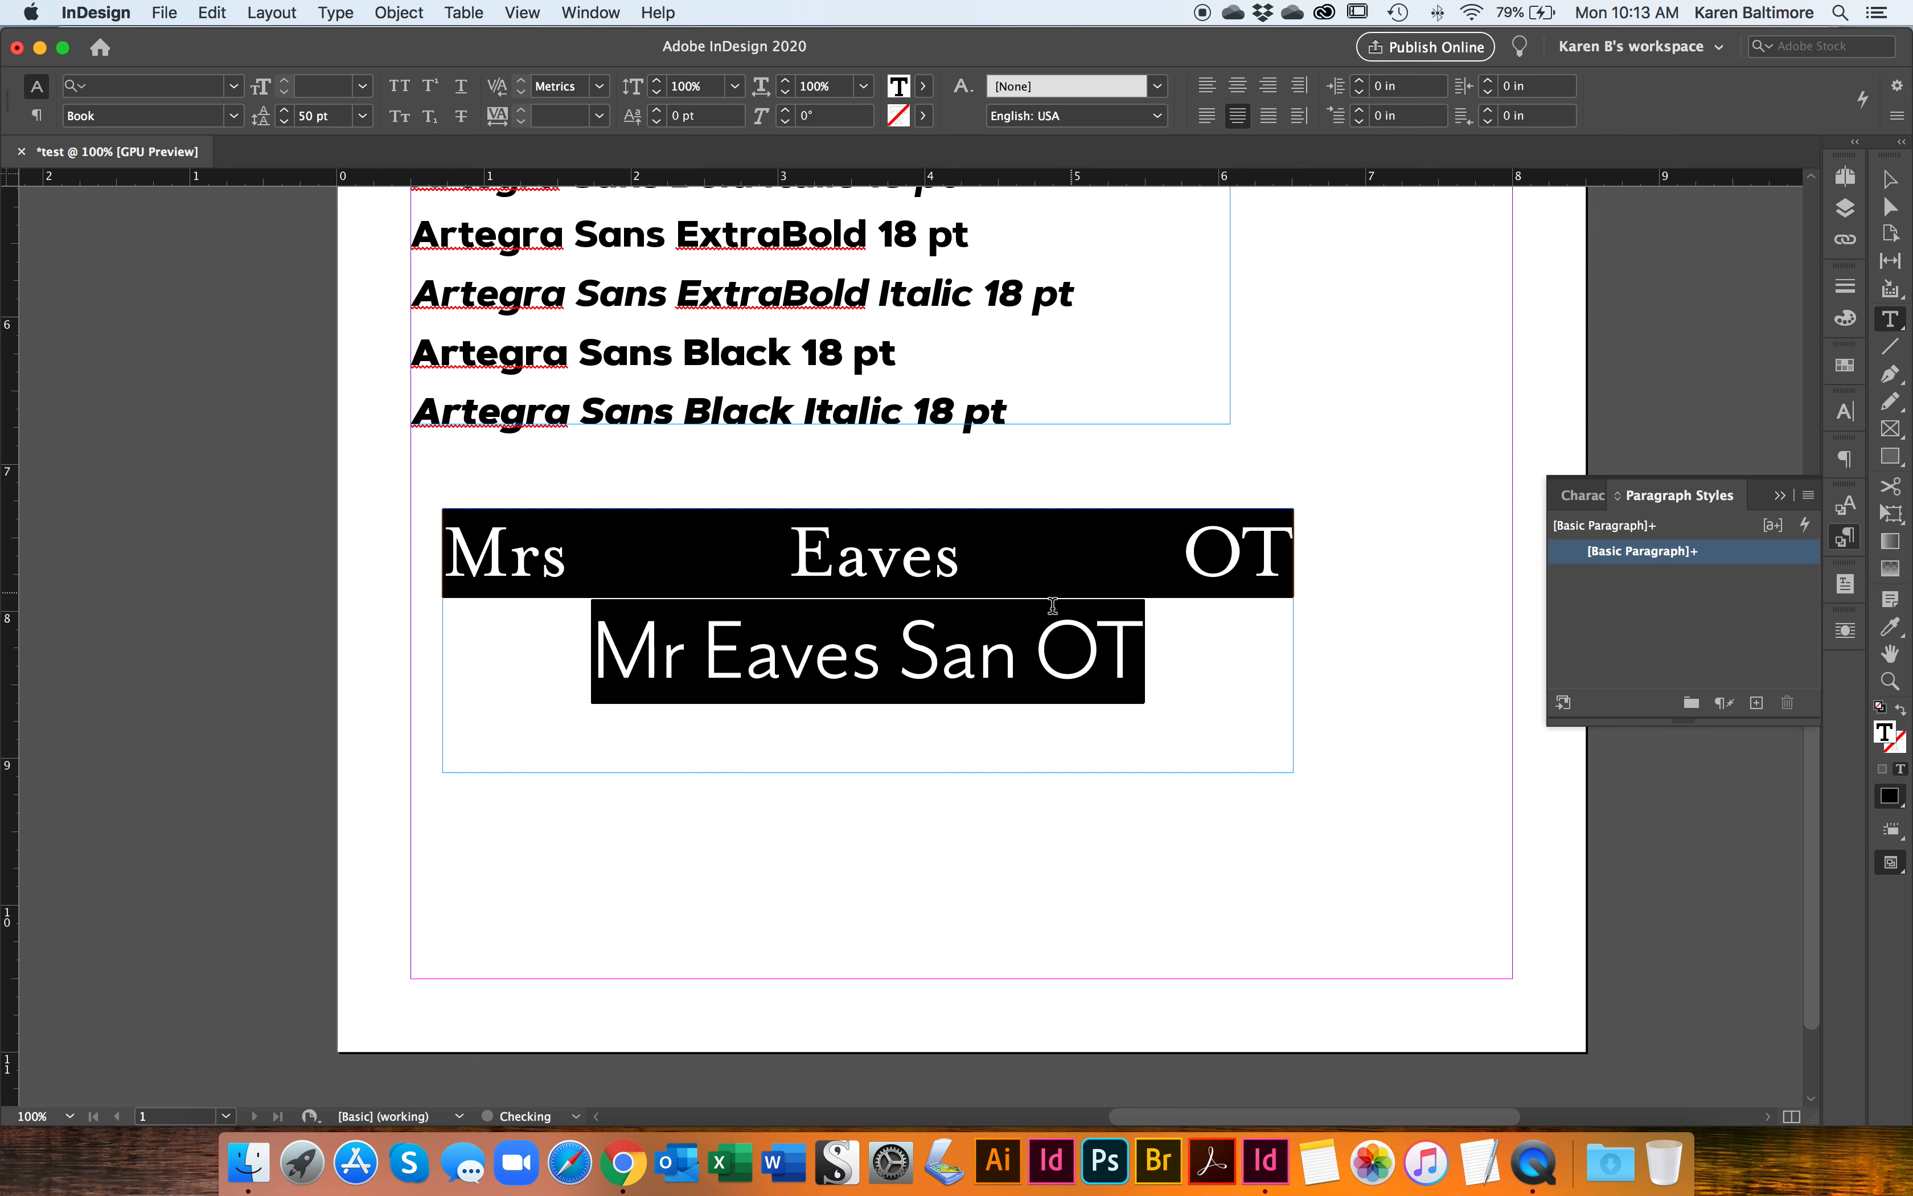
pyautogui.click(1268, 116)
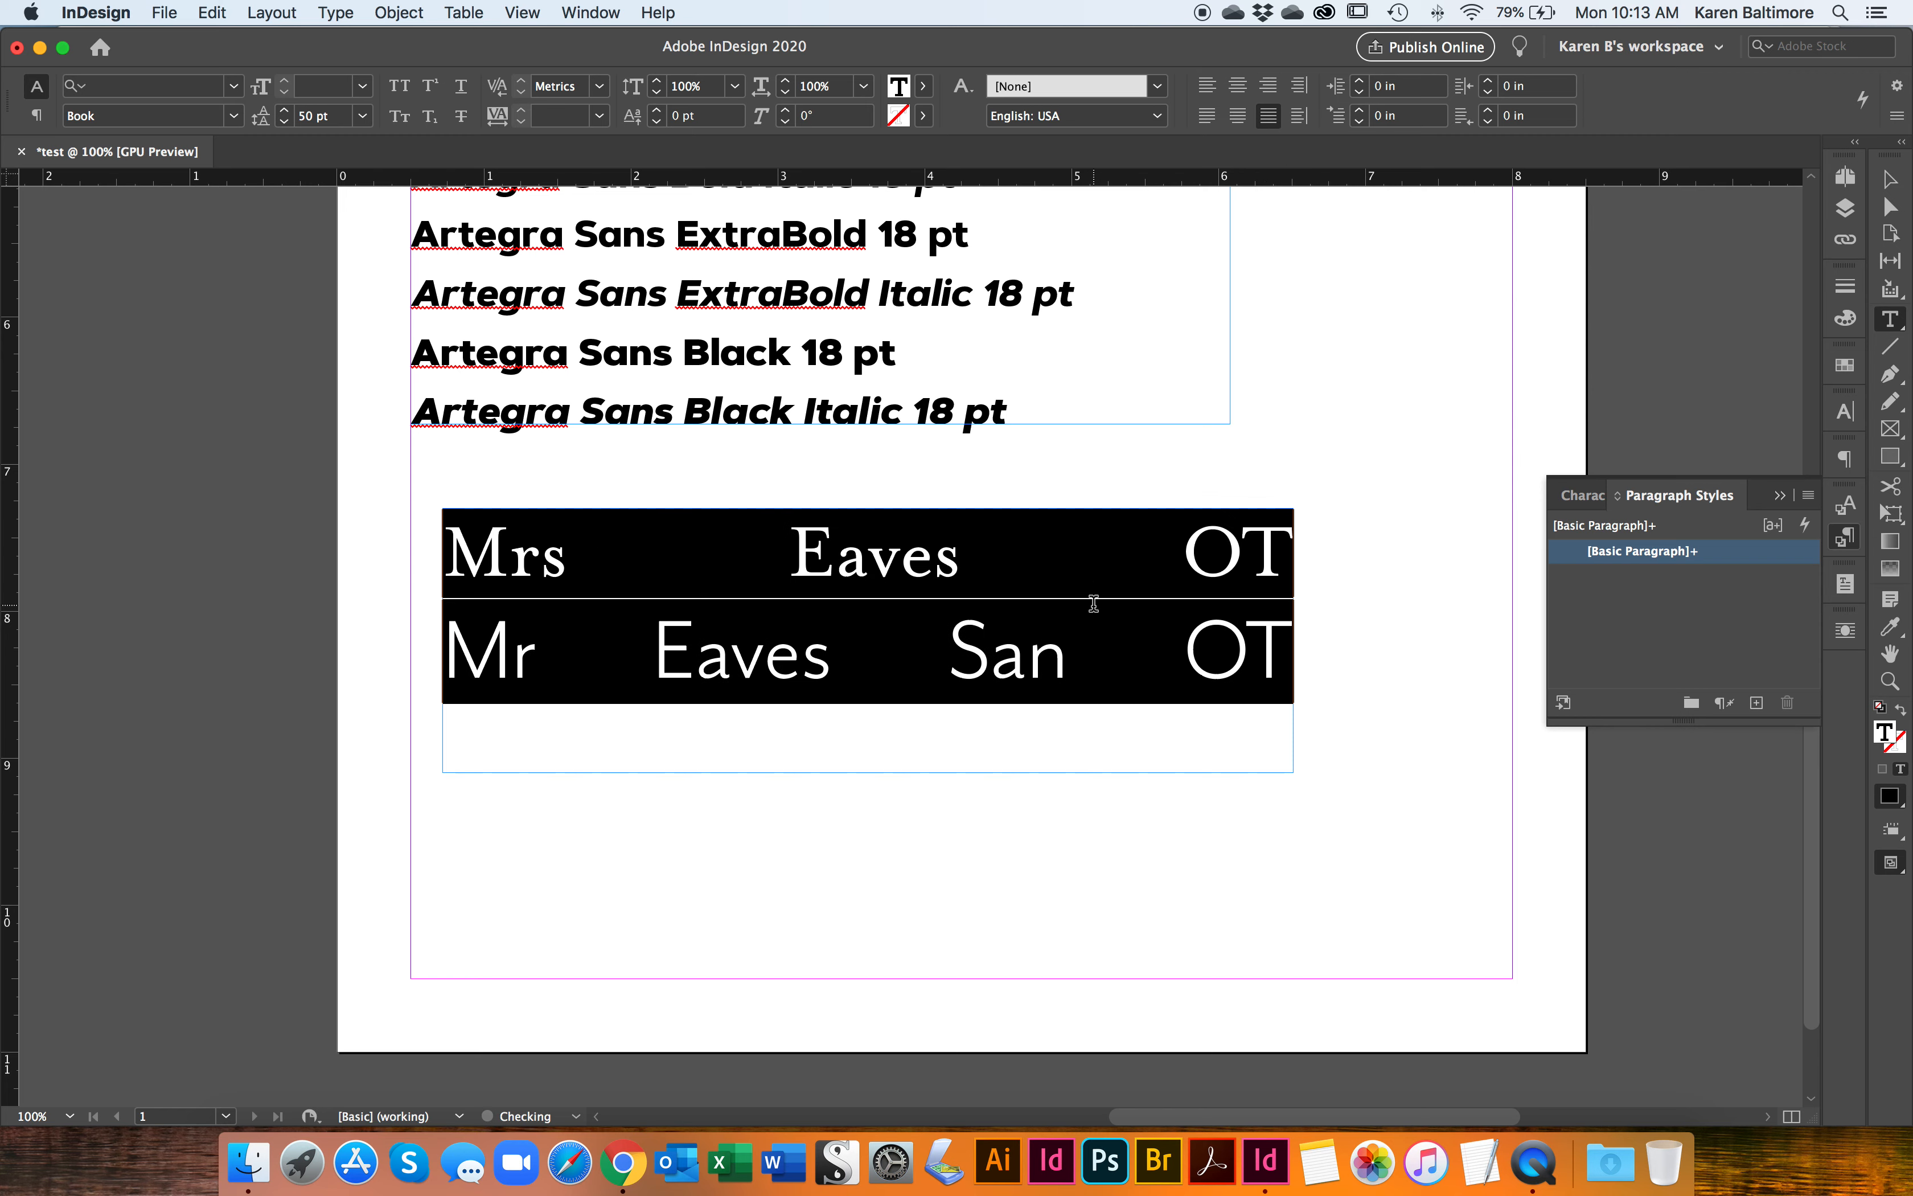
# Step: Narrow the justified Eaves text frame to about 3.44 in wide, and widen it to about 4.45 in
pyautogui.press('Escape')
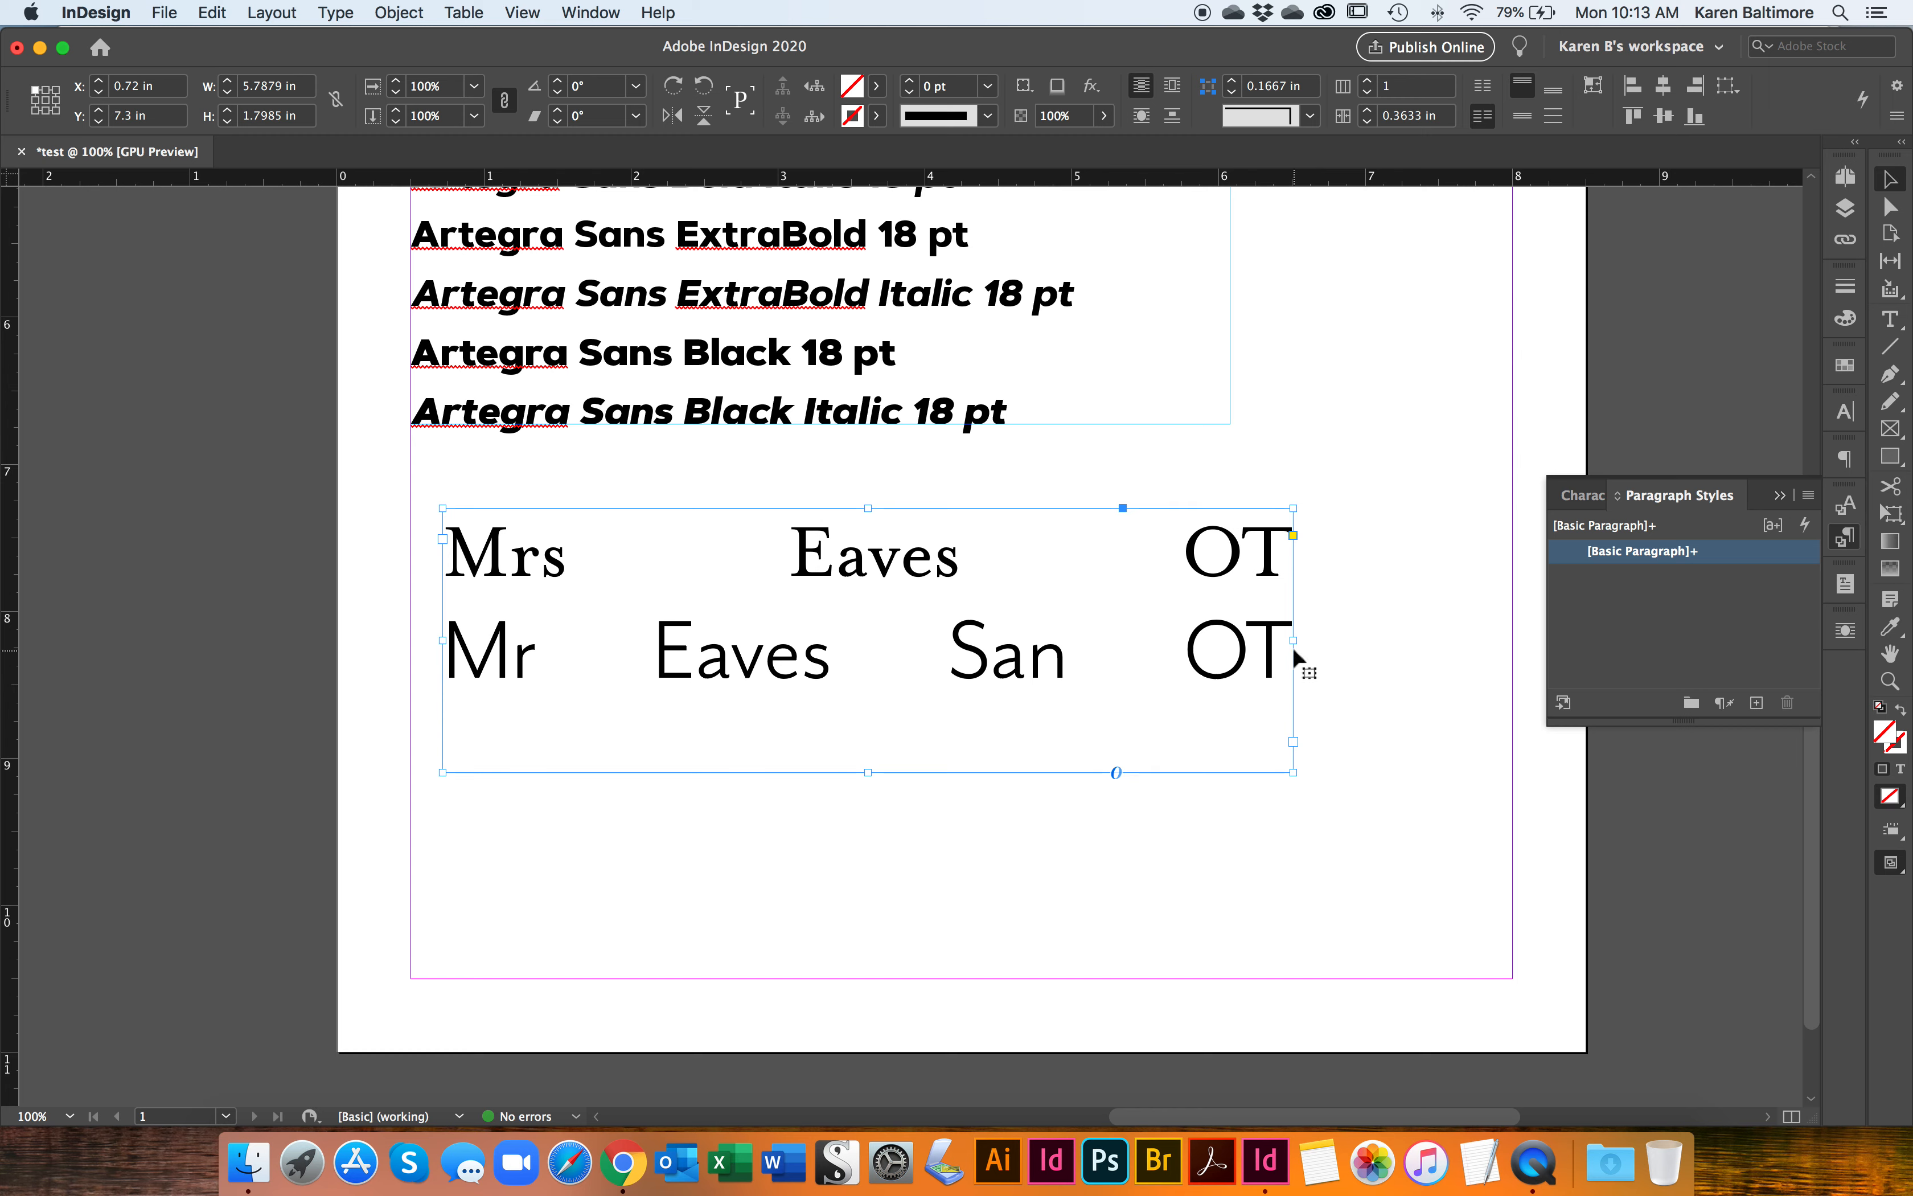
pyautogui.moveTo(1293, 641); pyautogui.dragTo(950, 639)
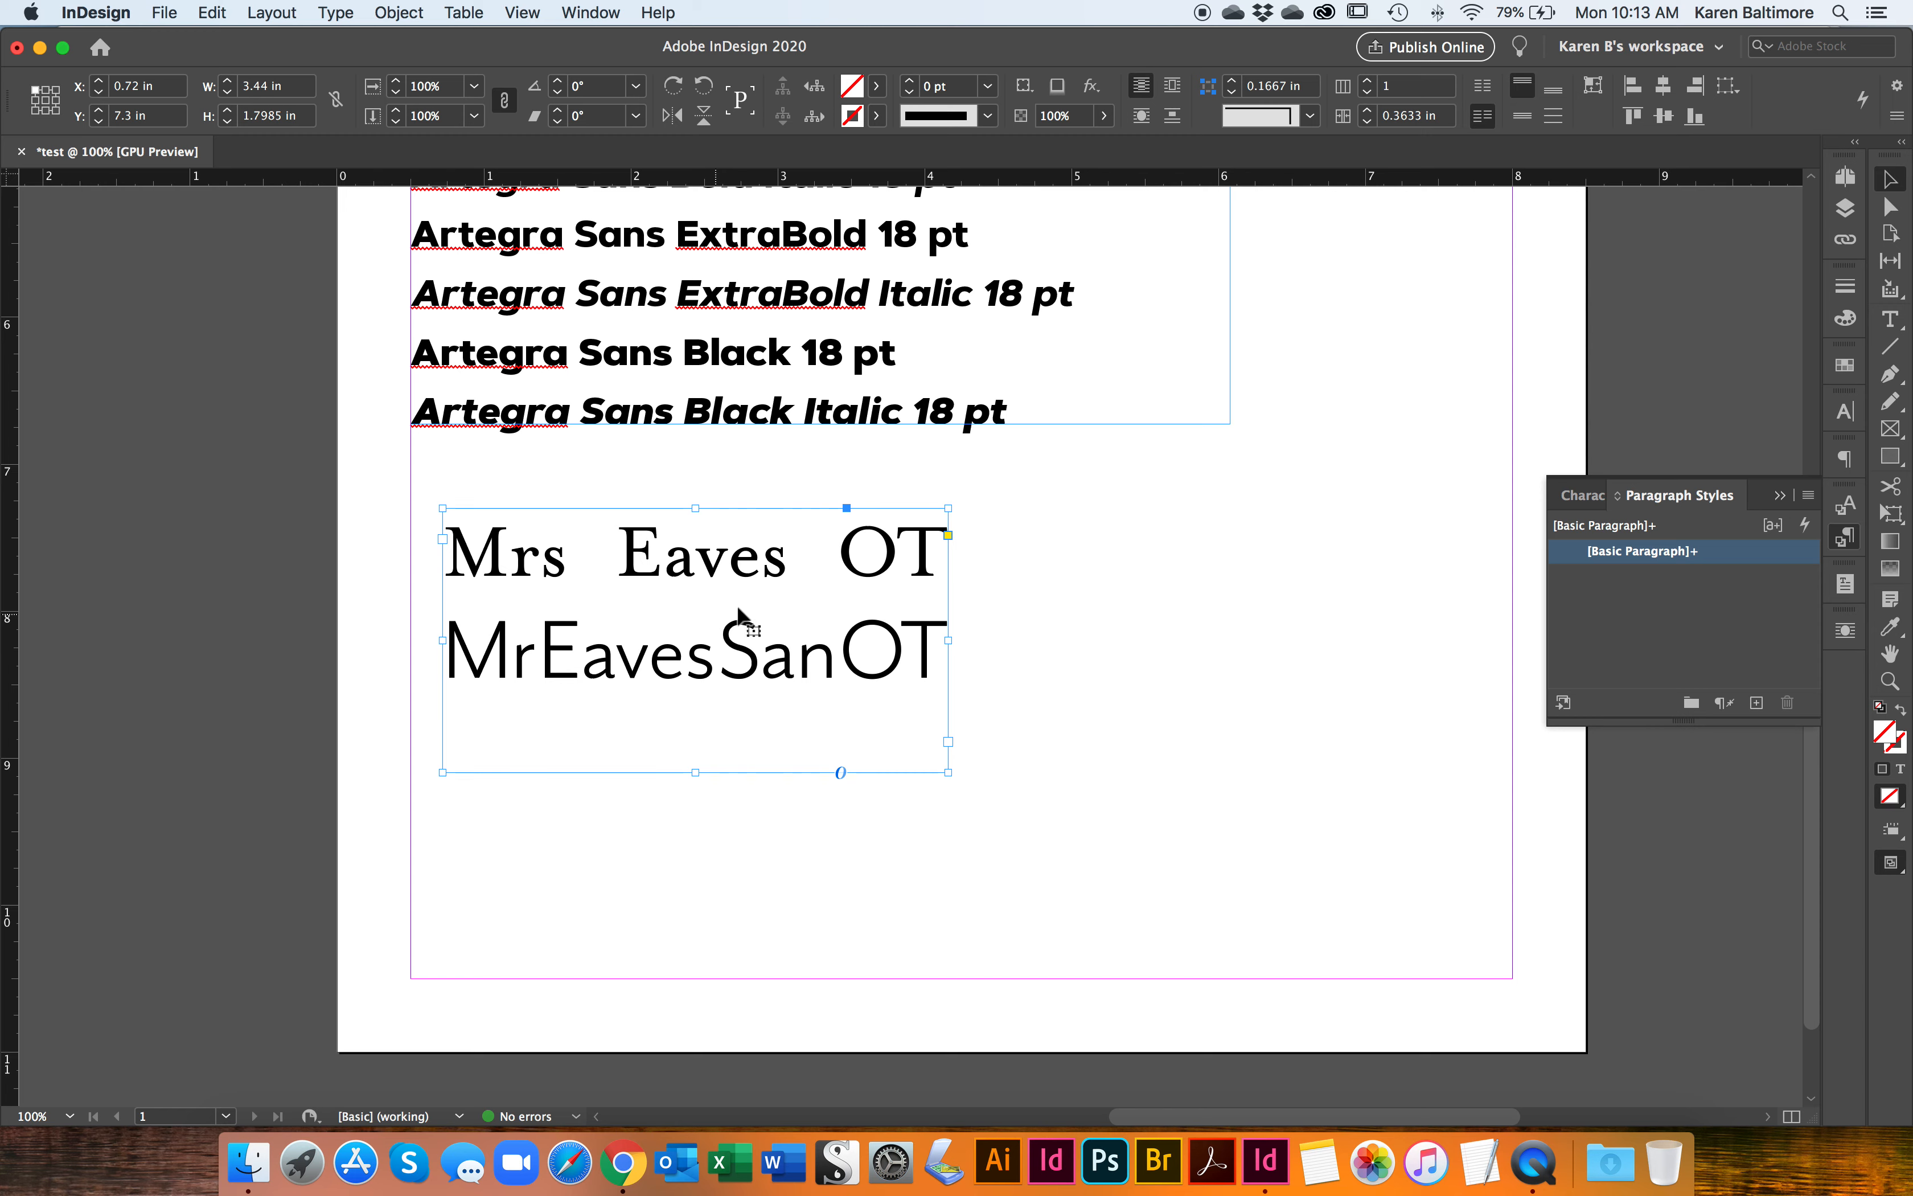
pyautogui.moveTo(948, 642); pyautogui.dragTo(1097, 640)
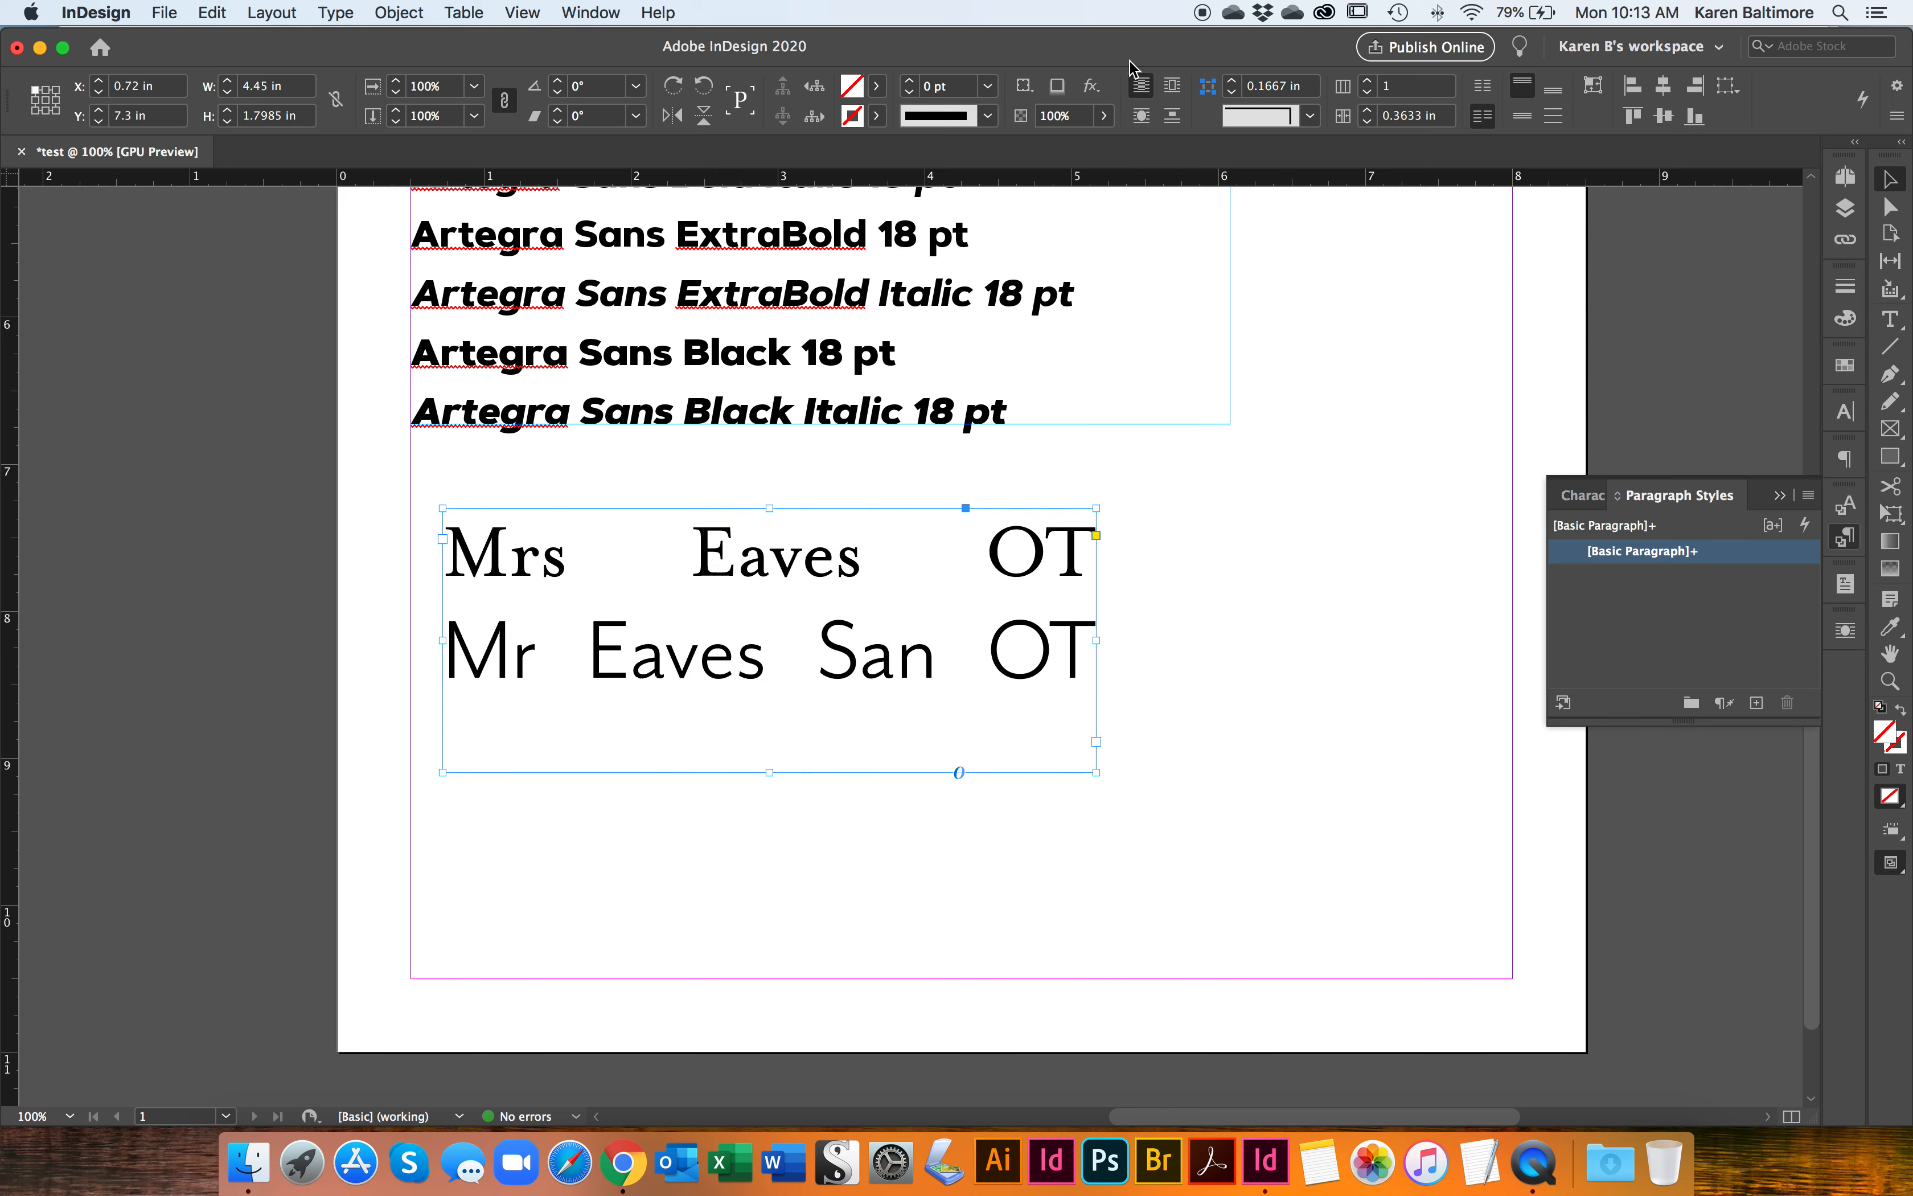
# Step: Left-align all the text in the Eaves frame and finish editing it
pyautogui.doubleClick(867, 605)
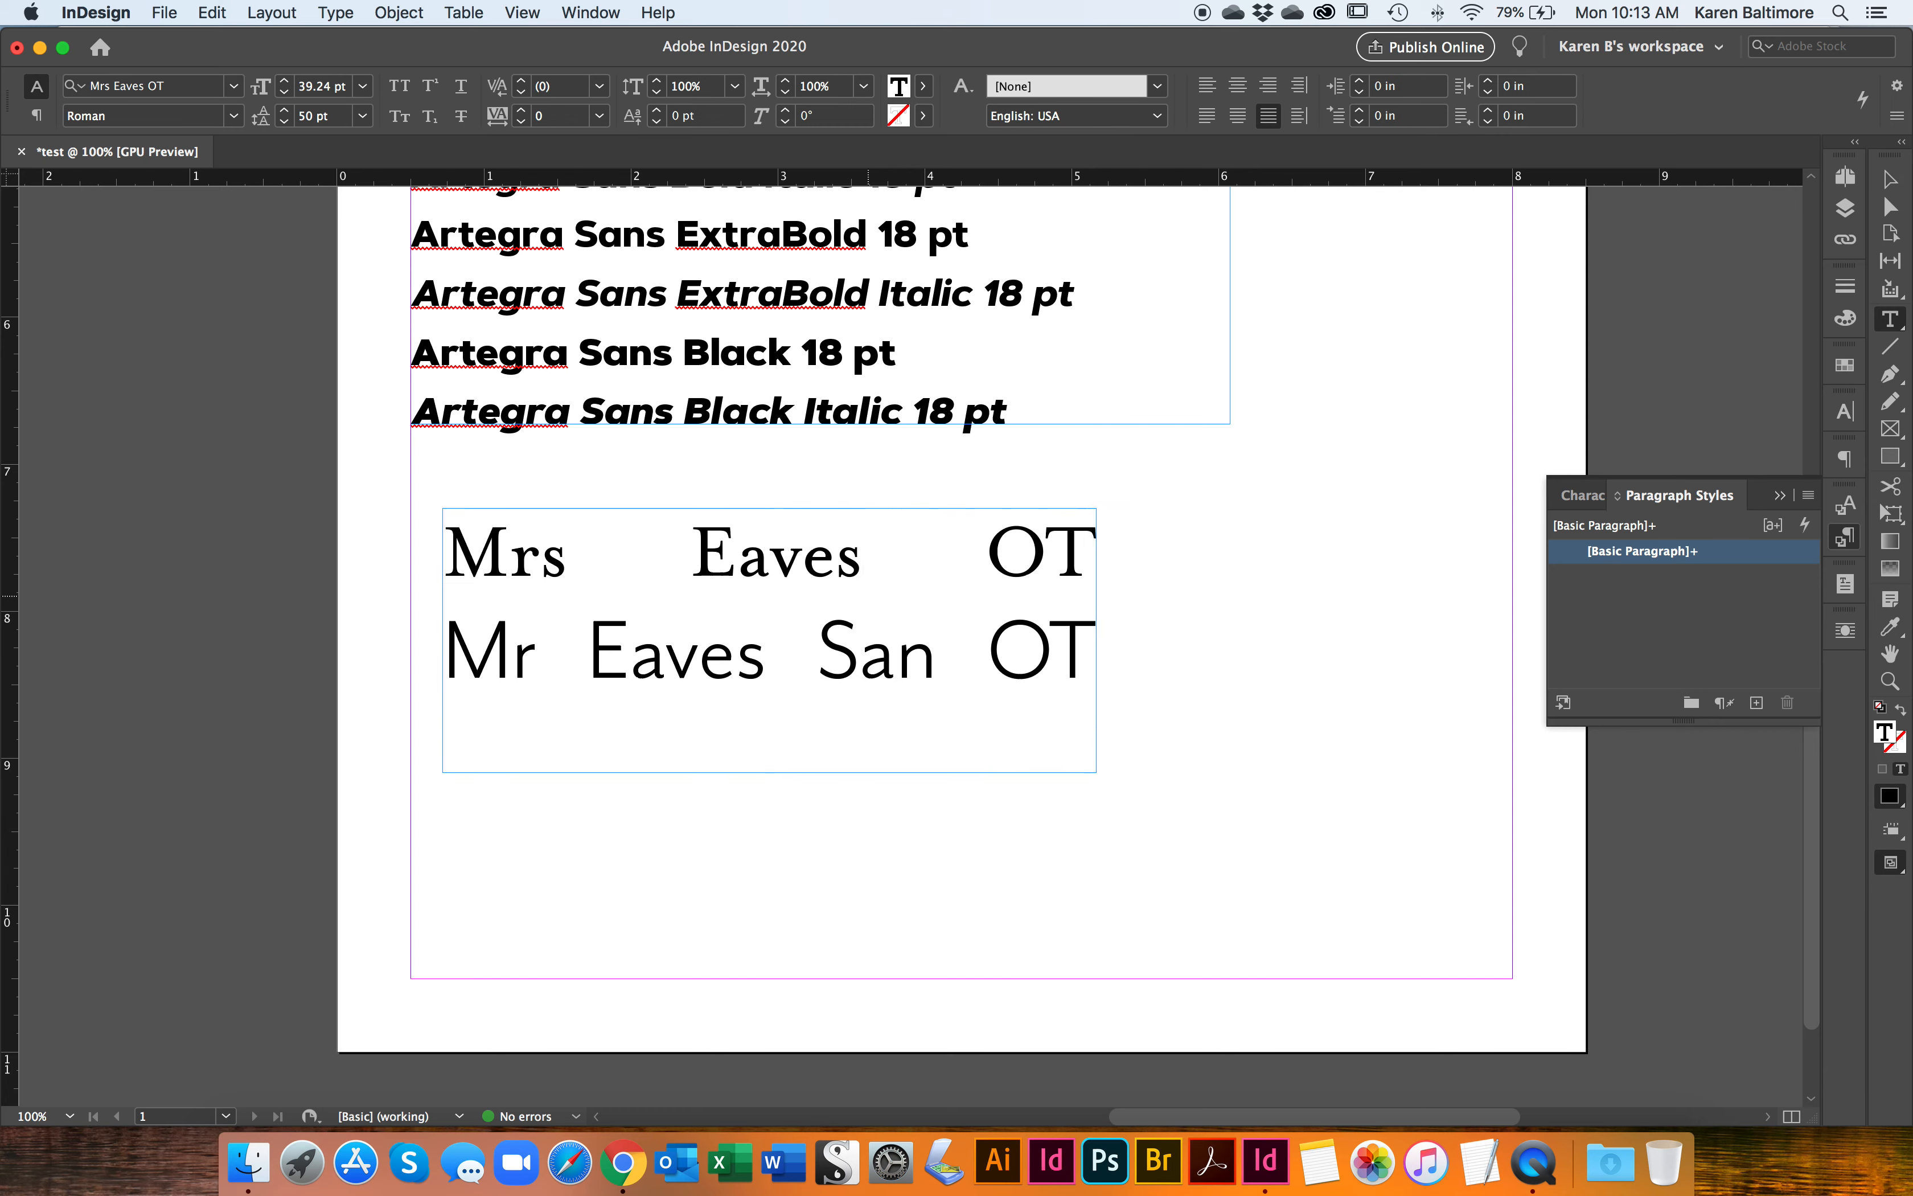
pyautogui.press('super+a')
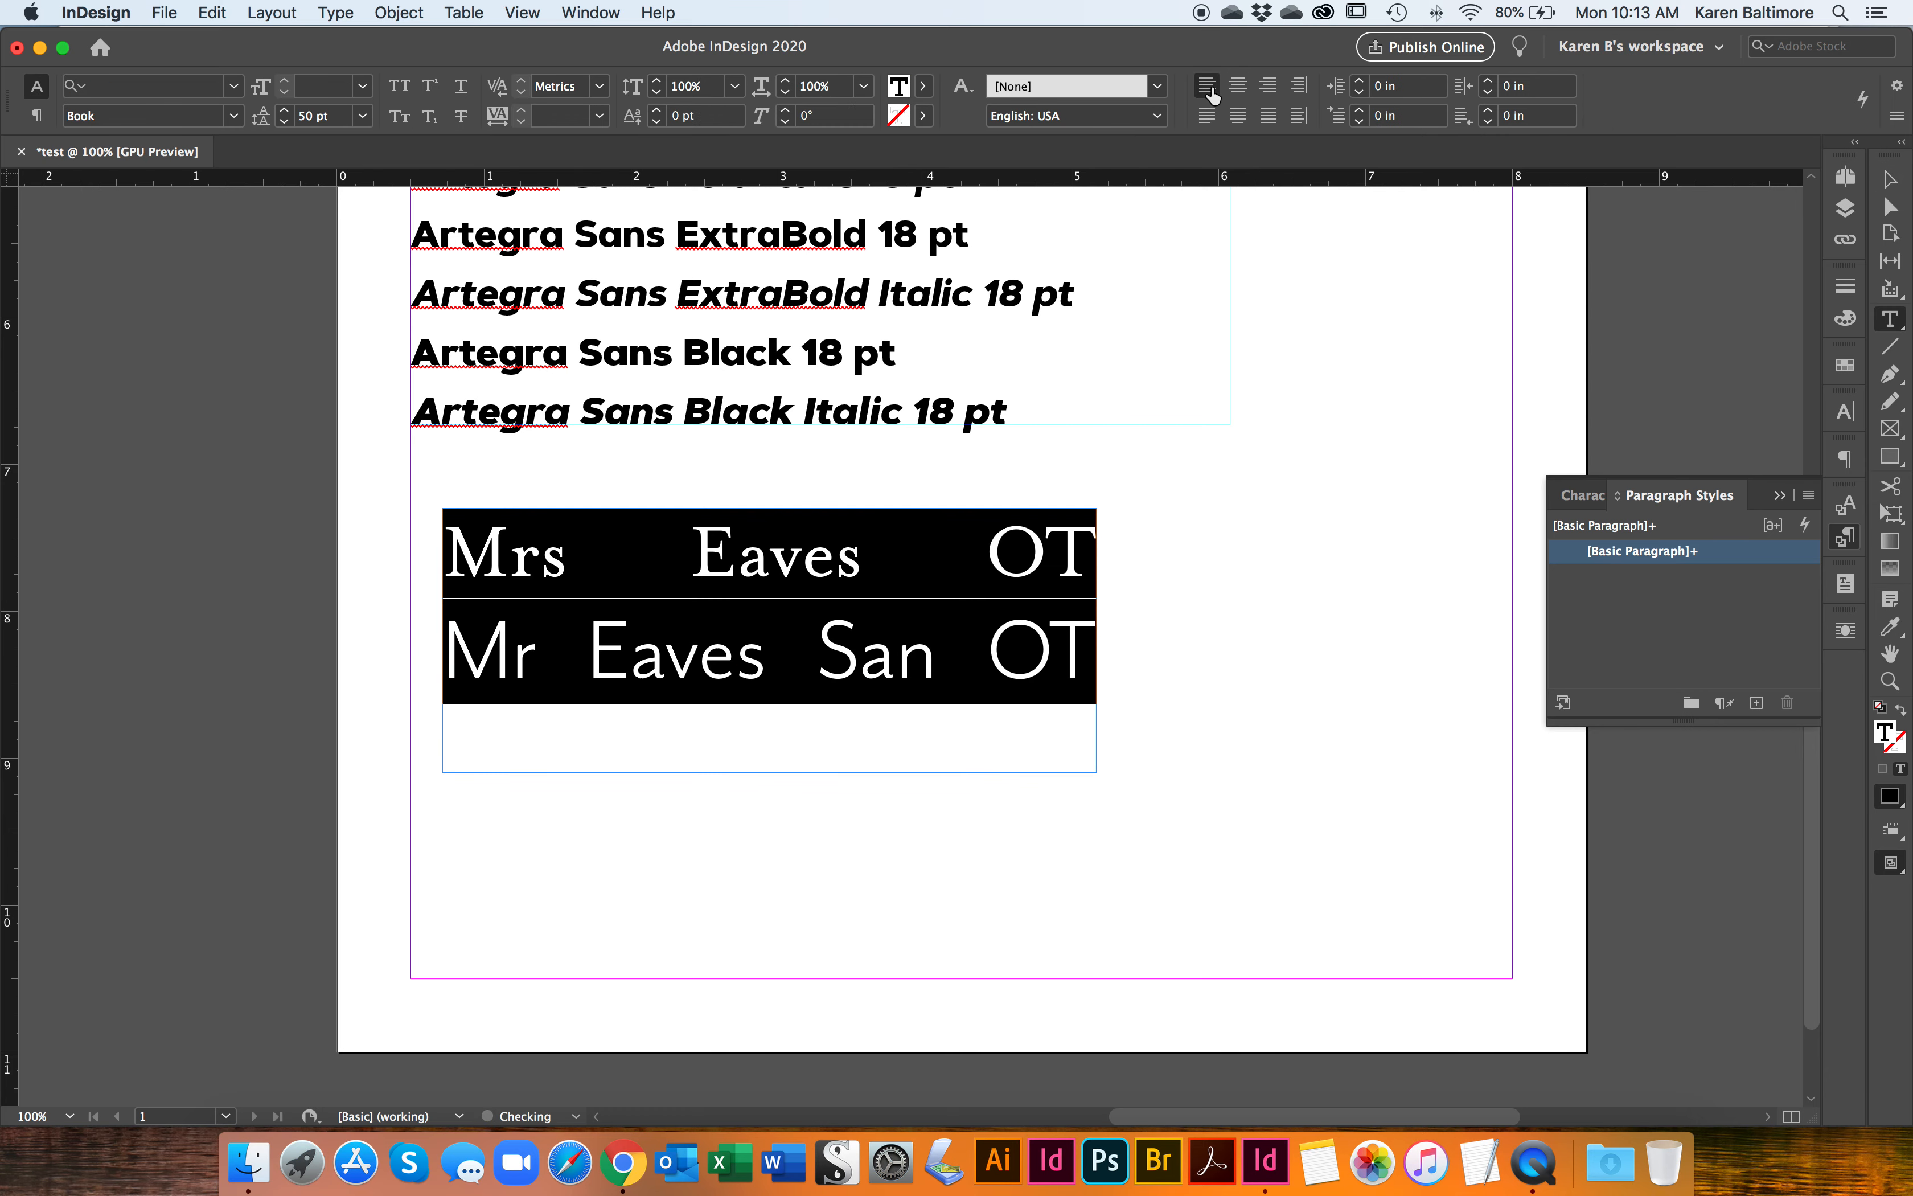
pyautogui.click(1209, 87)
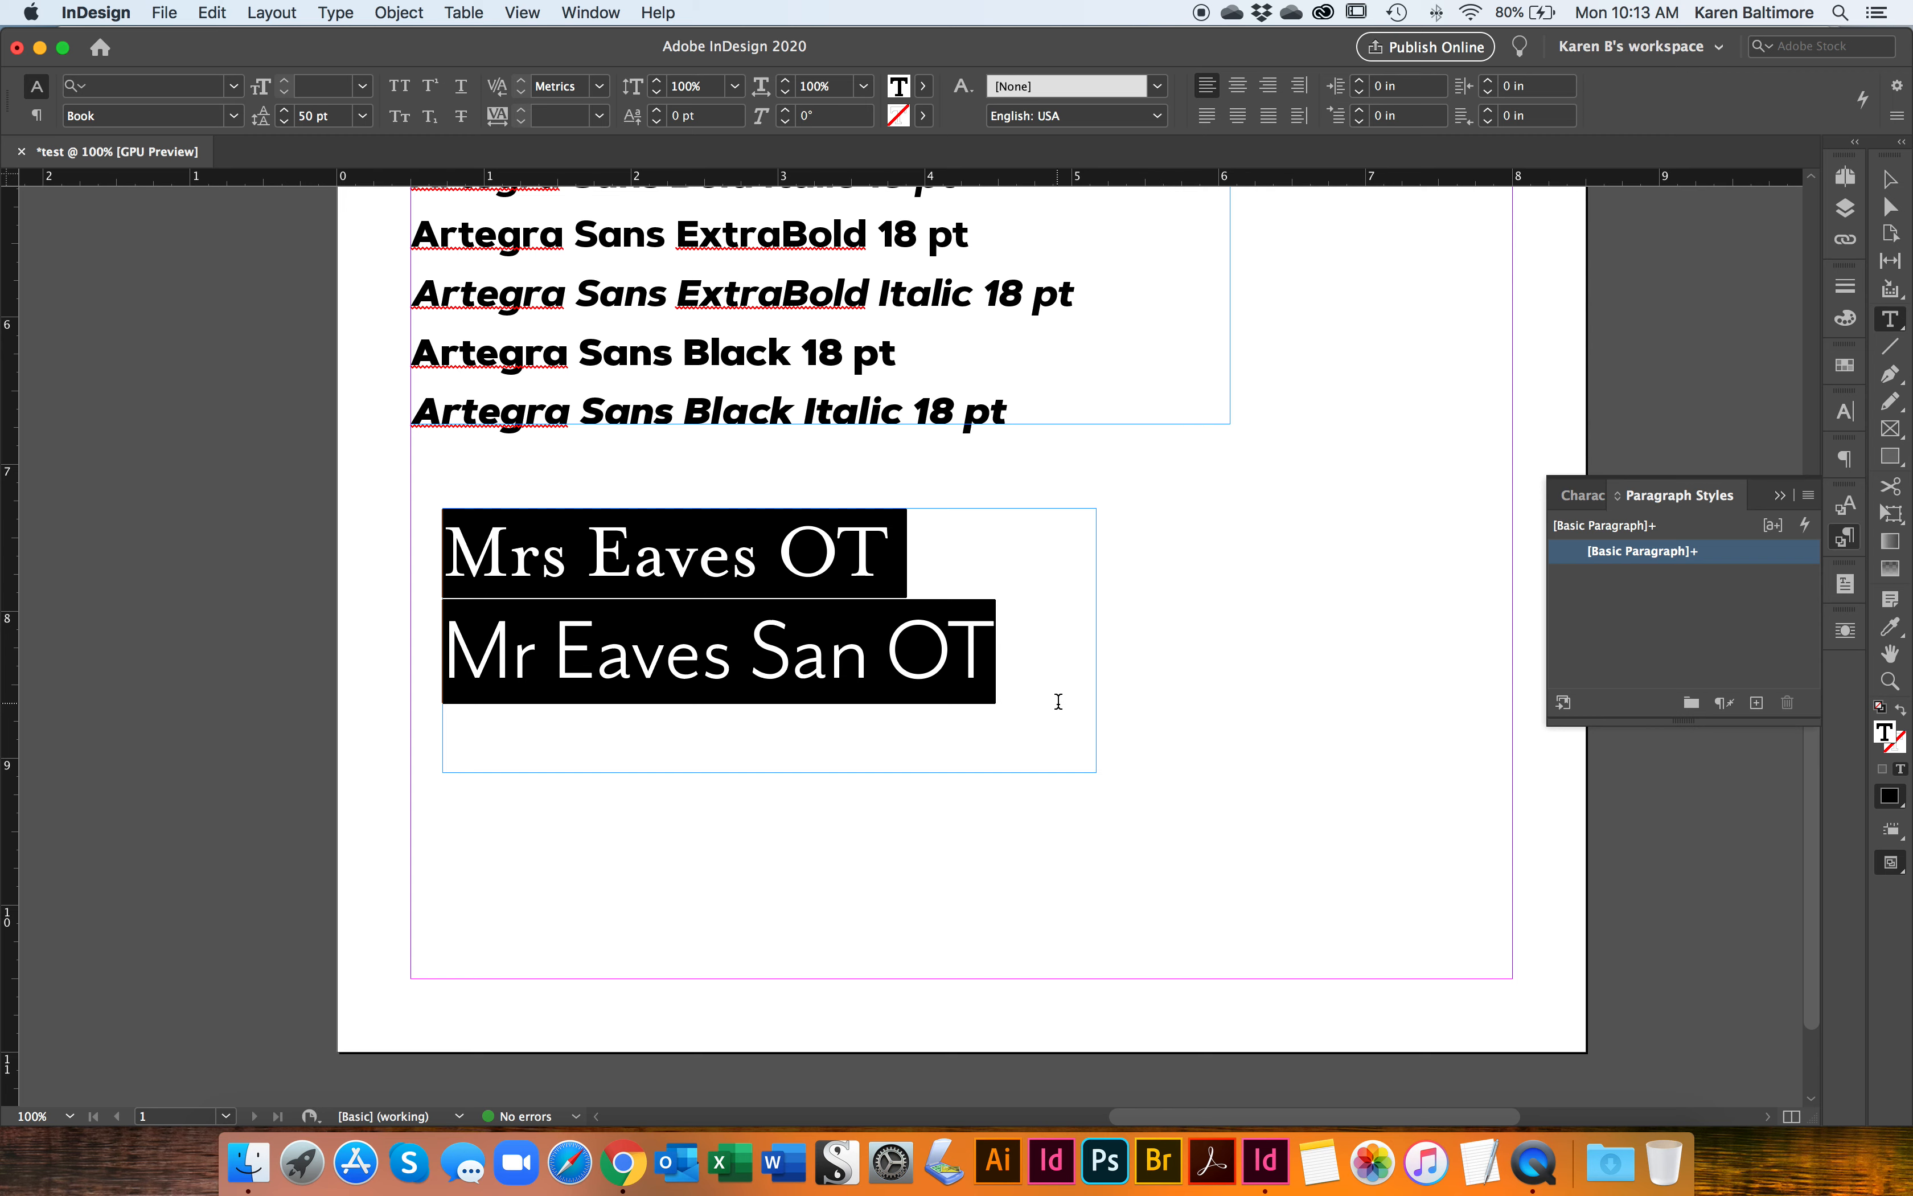
pyautogui.press('Escape')
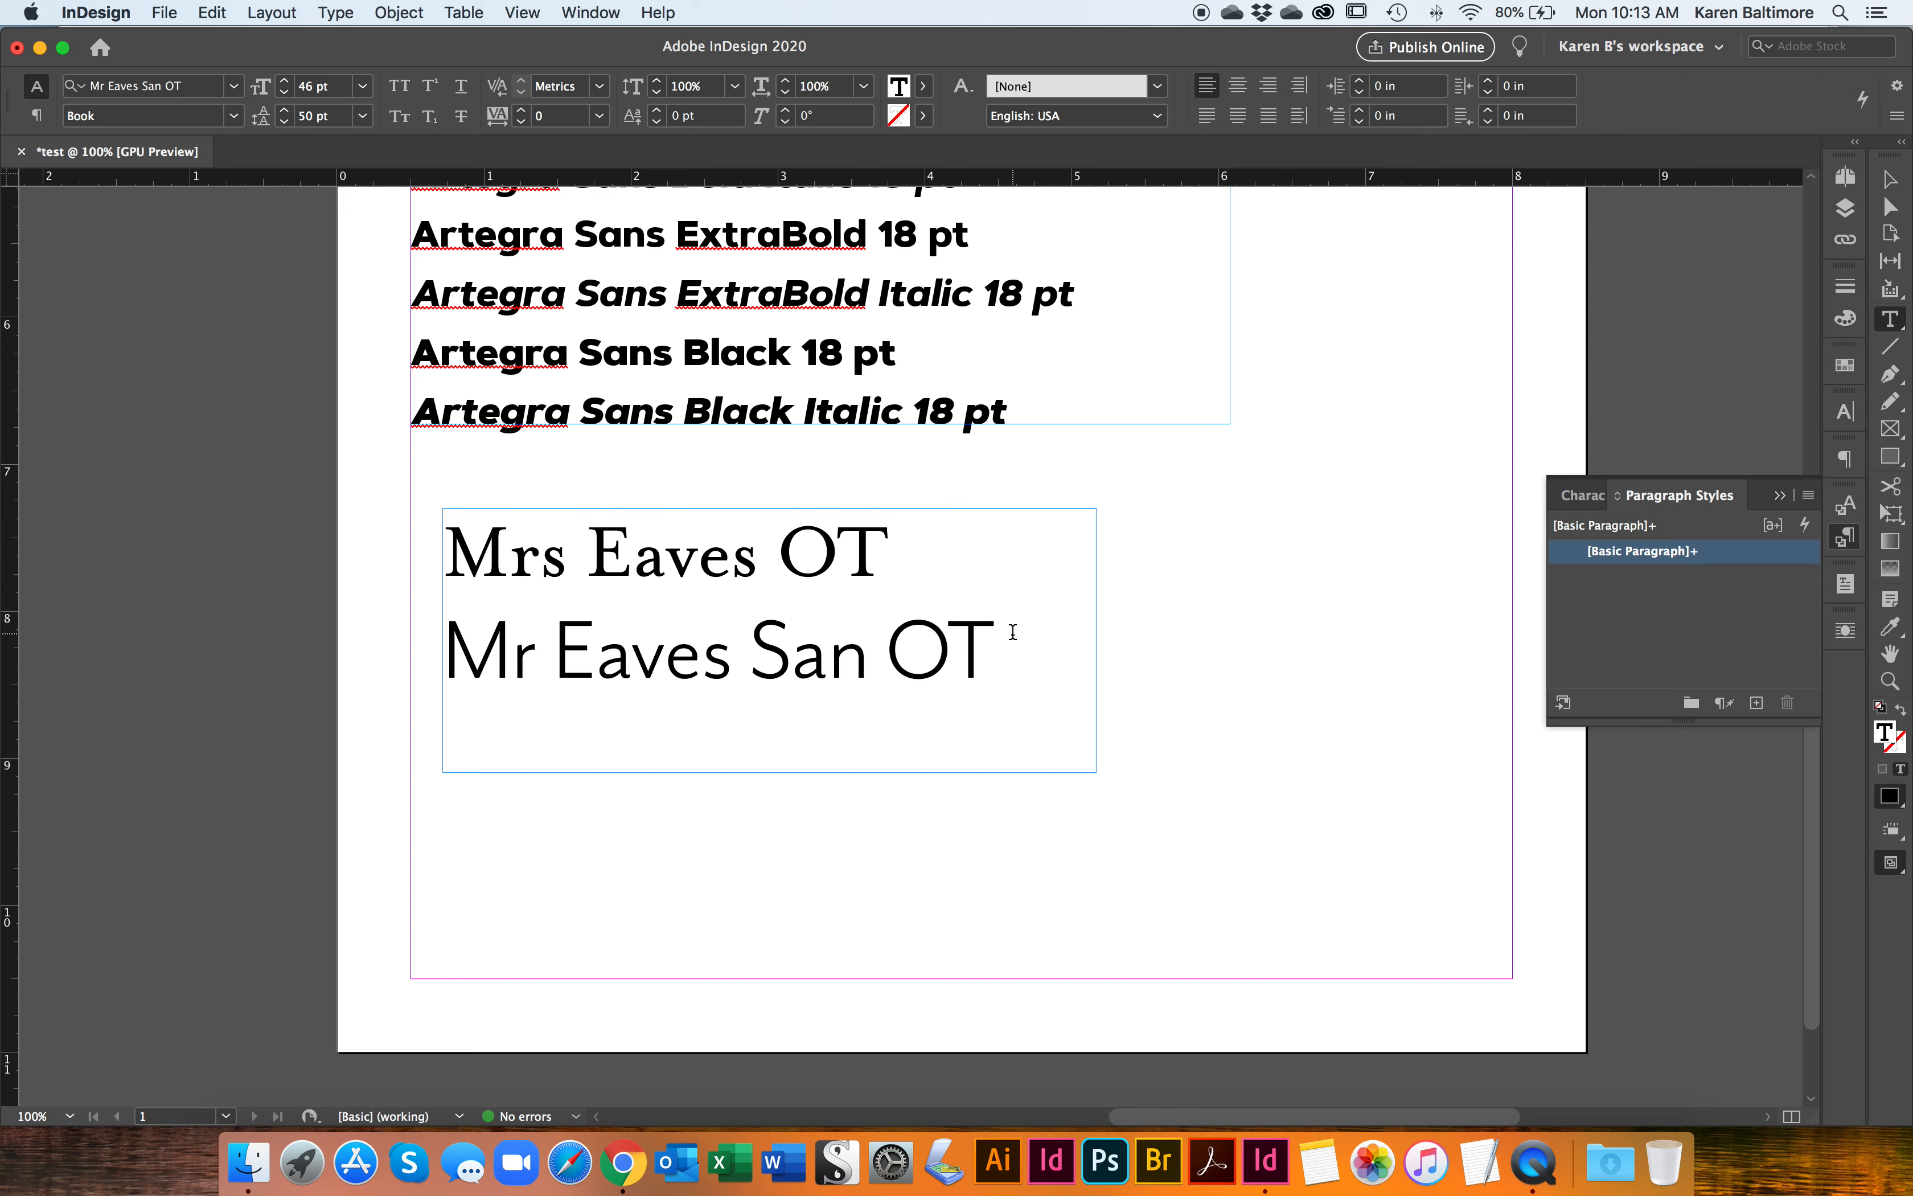
# Step: Draw a new text frame beside the Eaves frame and enter a person's full name in it
pyautogui.click(1890, 319)
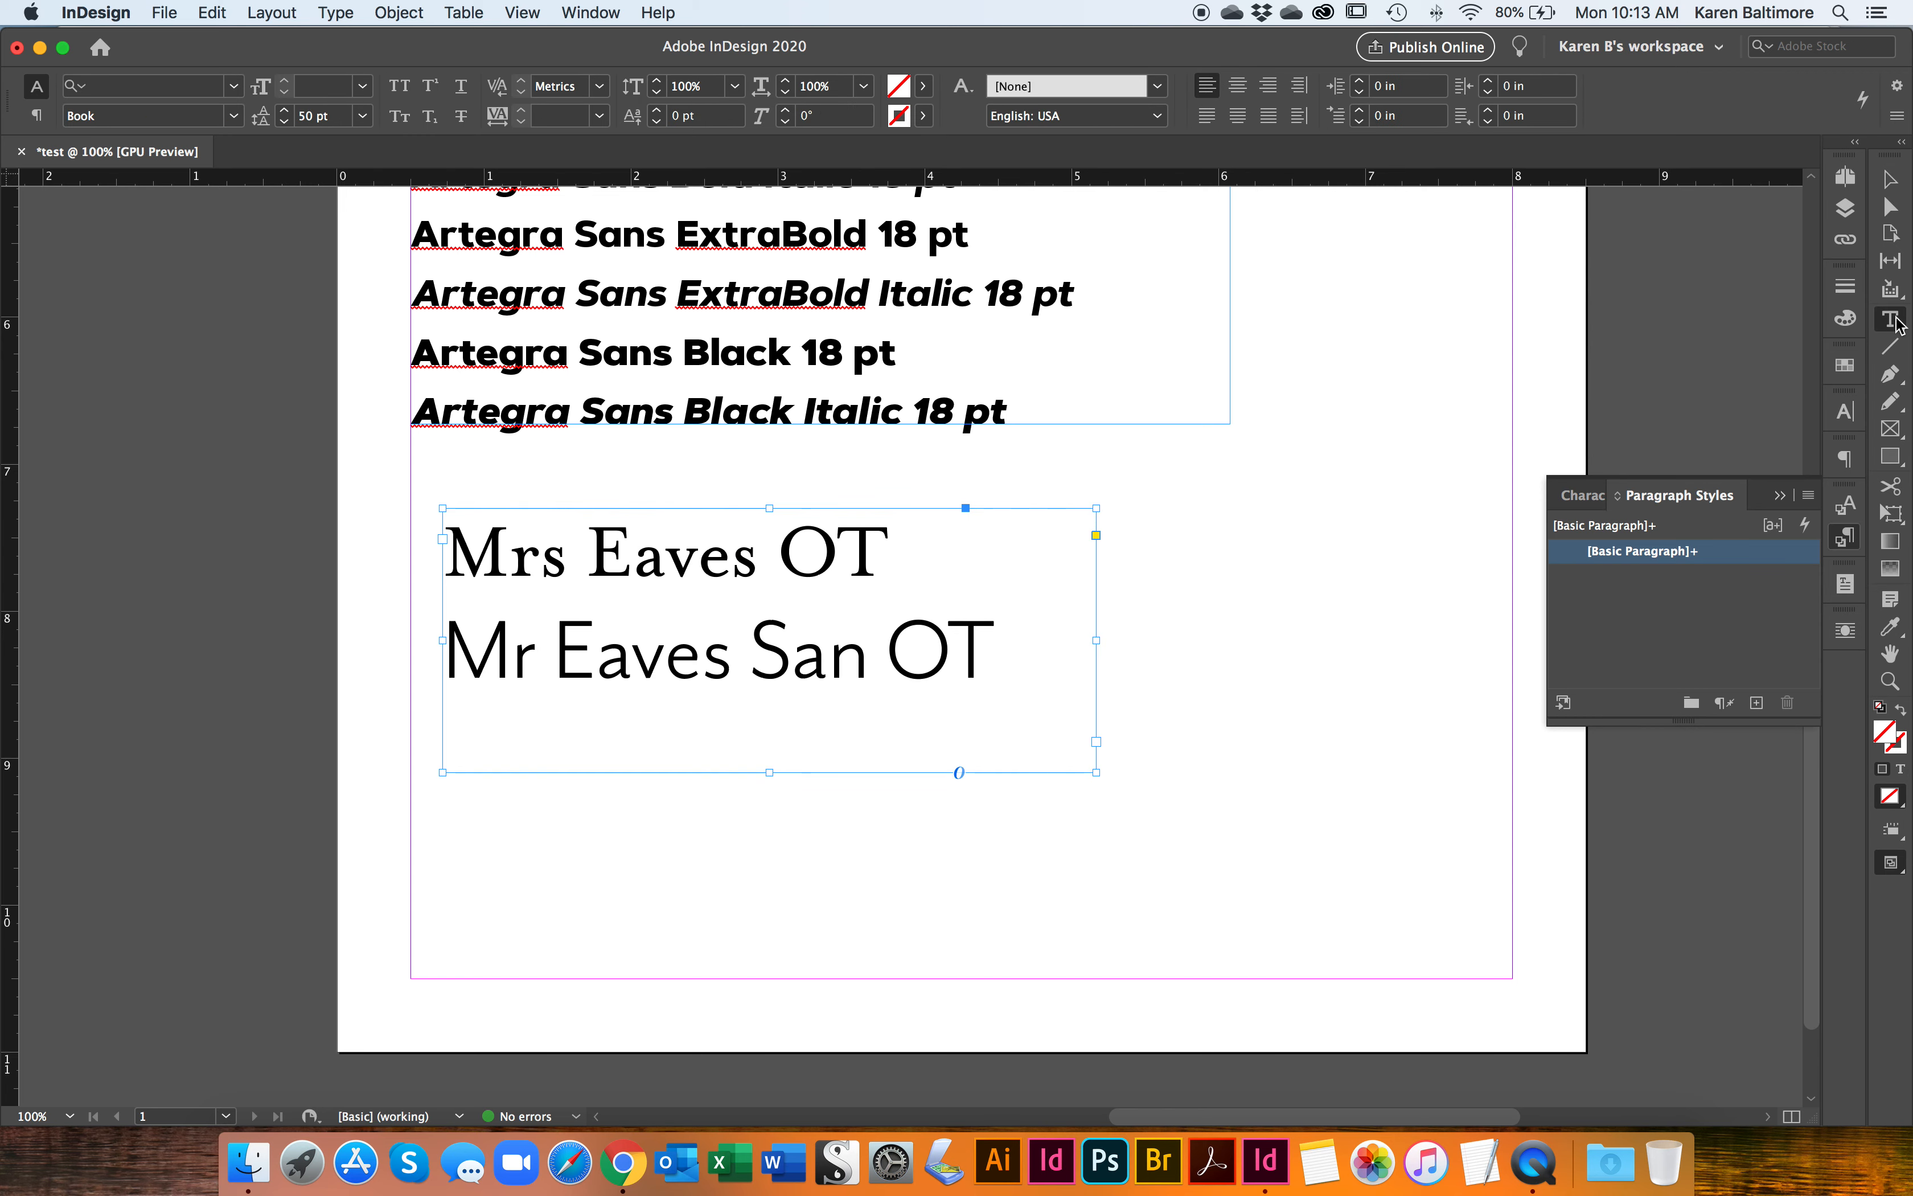
pyautogui.moveTo(1097, 497); pyautogui.dragTo(1561, 747)
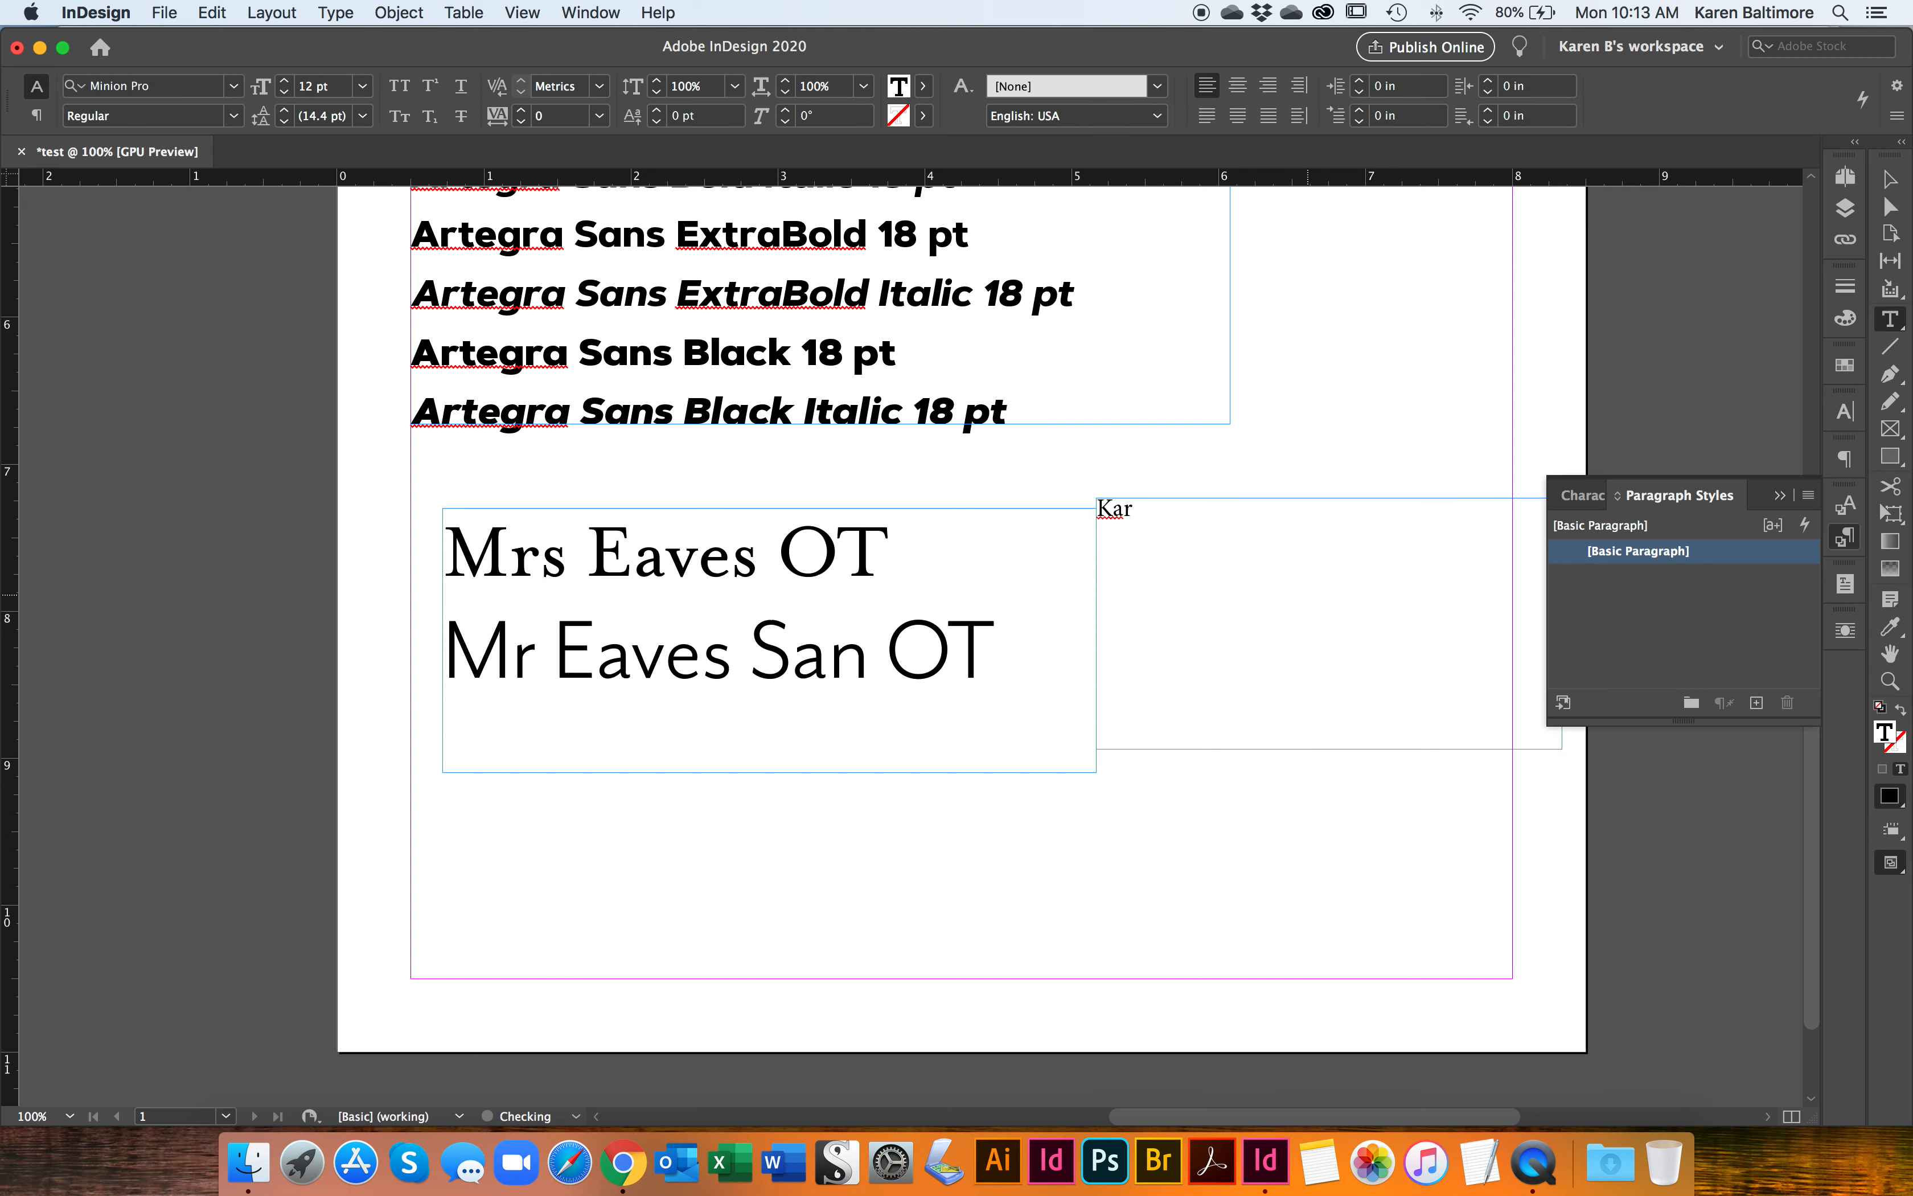
# Step: Shrink the name text frame to about 2.77 in wide and 0.6 in high
pyautogui.hscroll(5, 790, 633)
pyautogui.scroll(1, 790, 633)
pyautogui.hscroll(3, 651, 647)
pyautogui.scroll(-2, 651, 647)
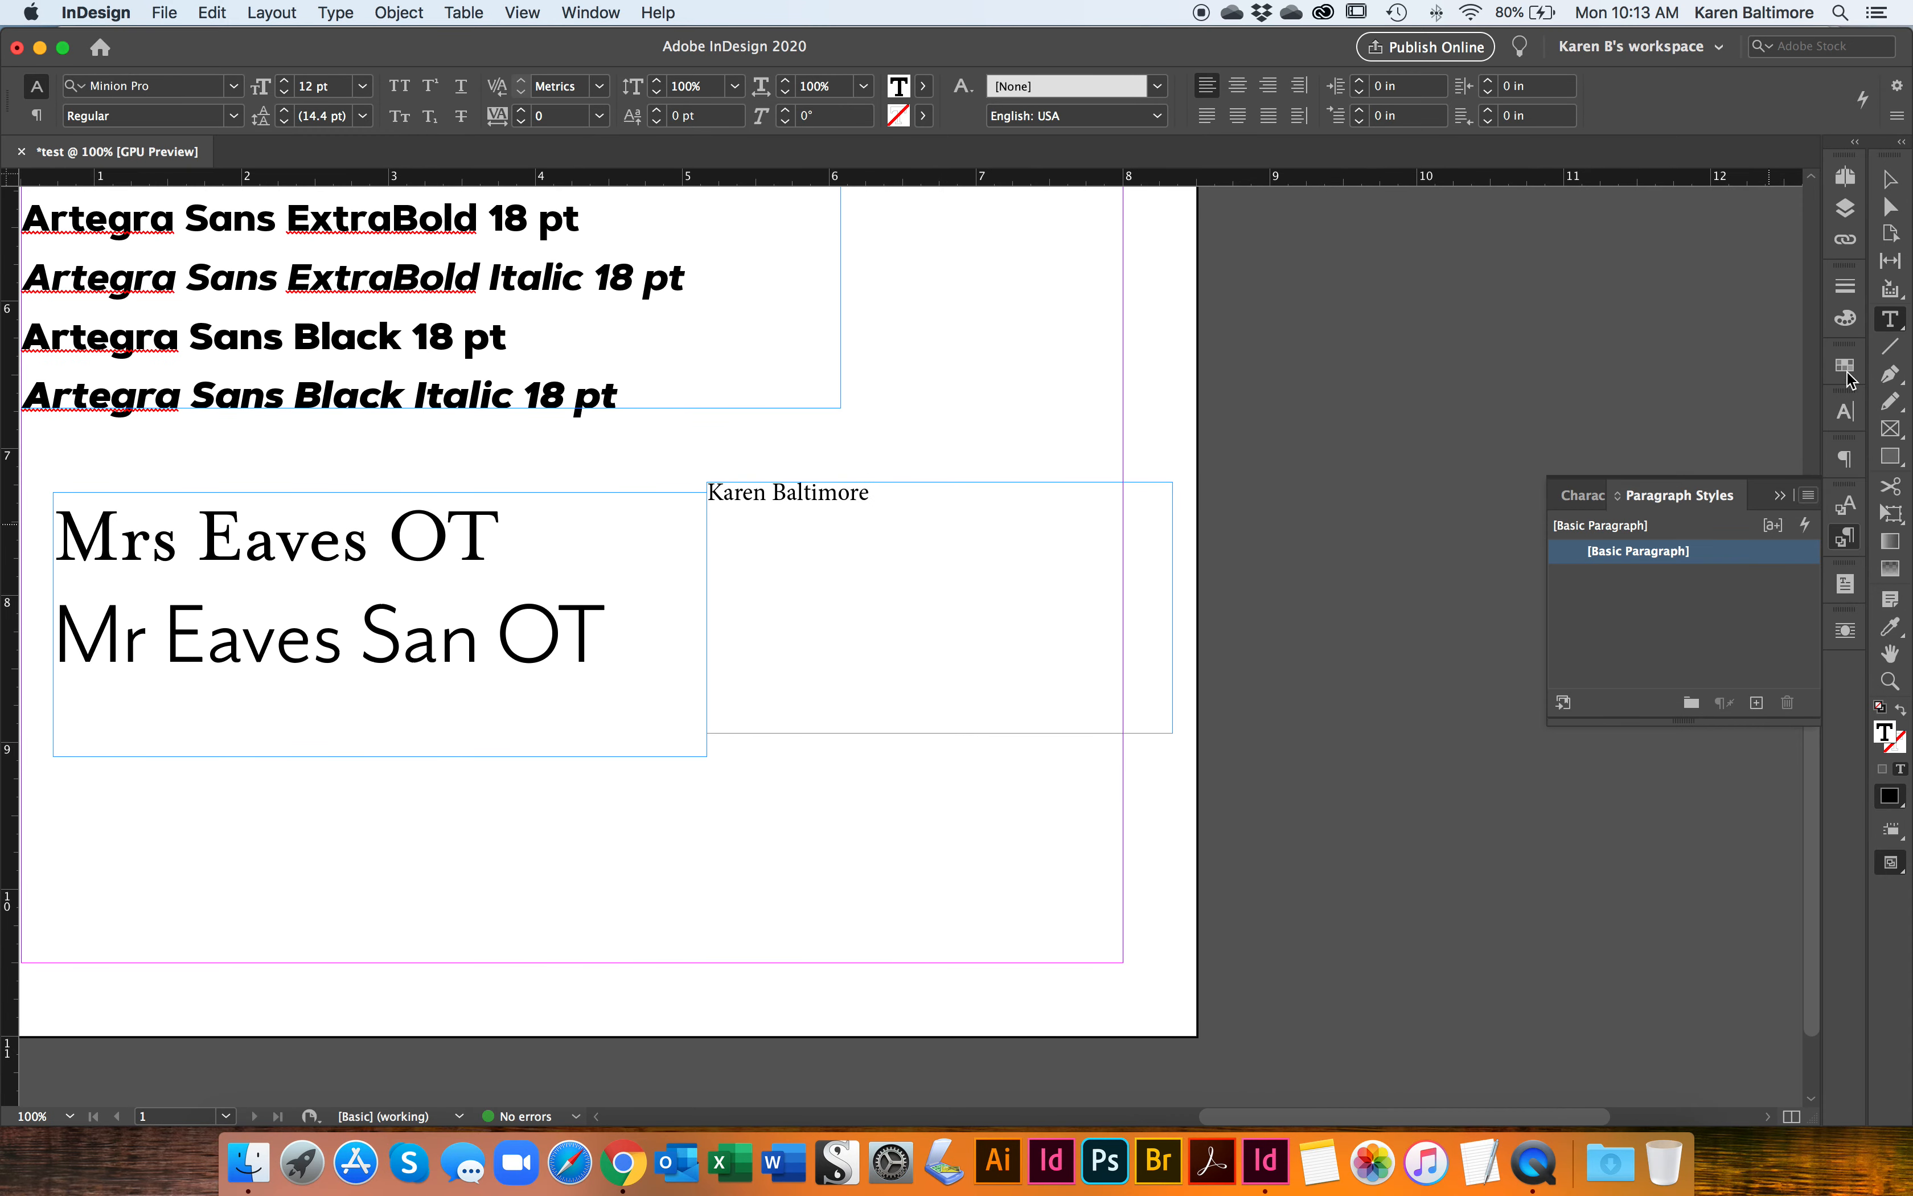
pyautogui.click(1890, 180)
pyautogui.moveTo(1172, 733); pyautogui.dragTo(1113, 570)
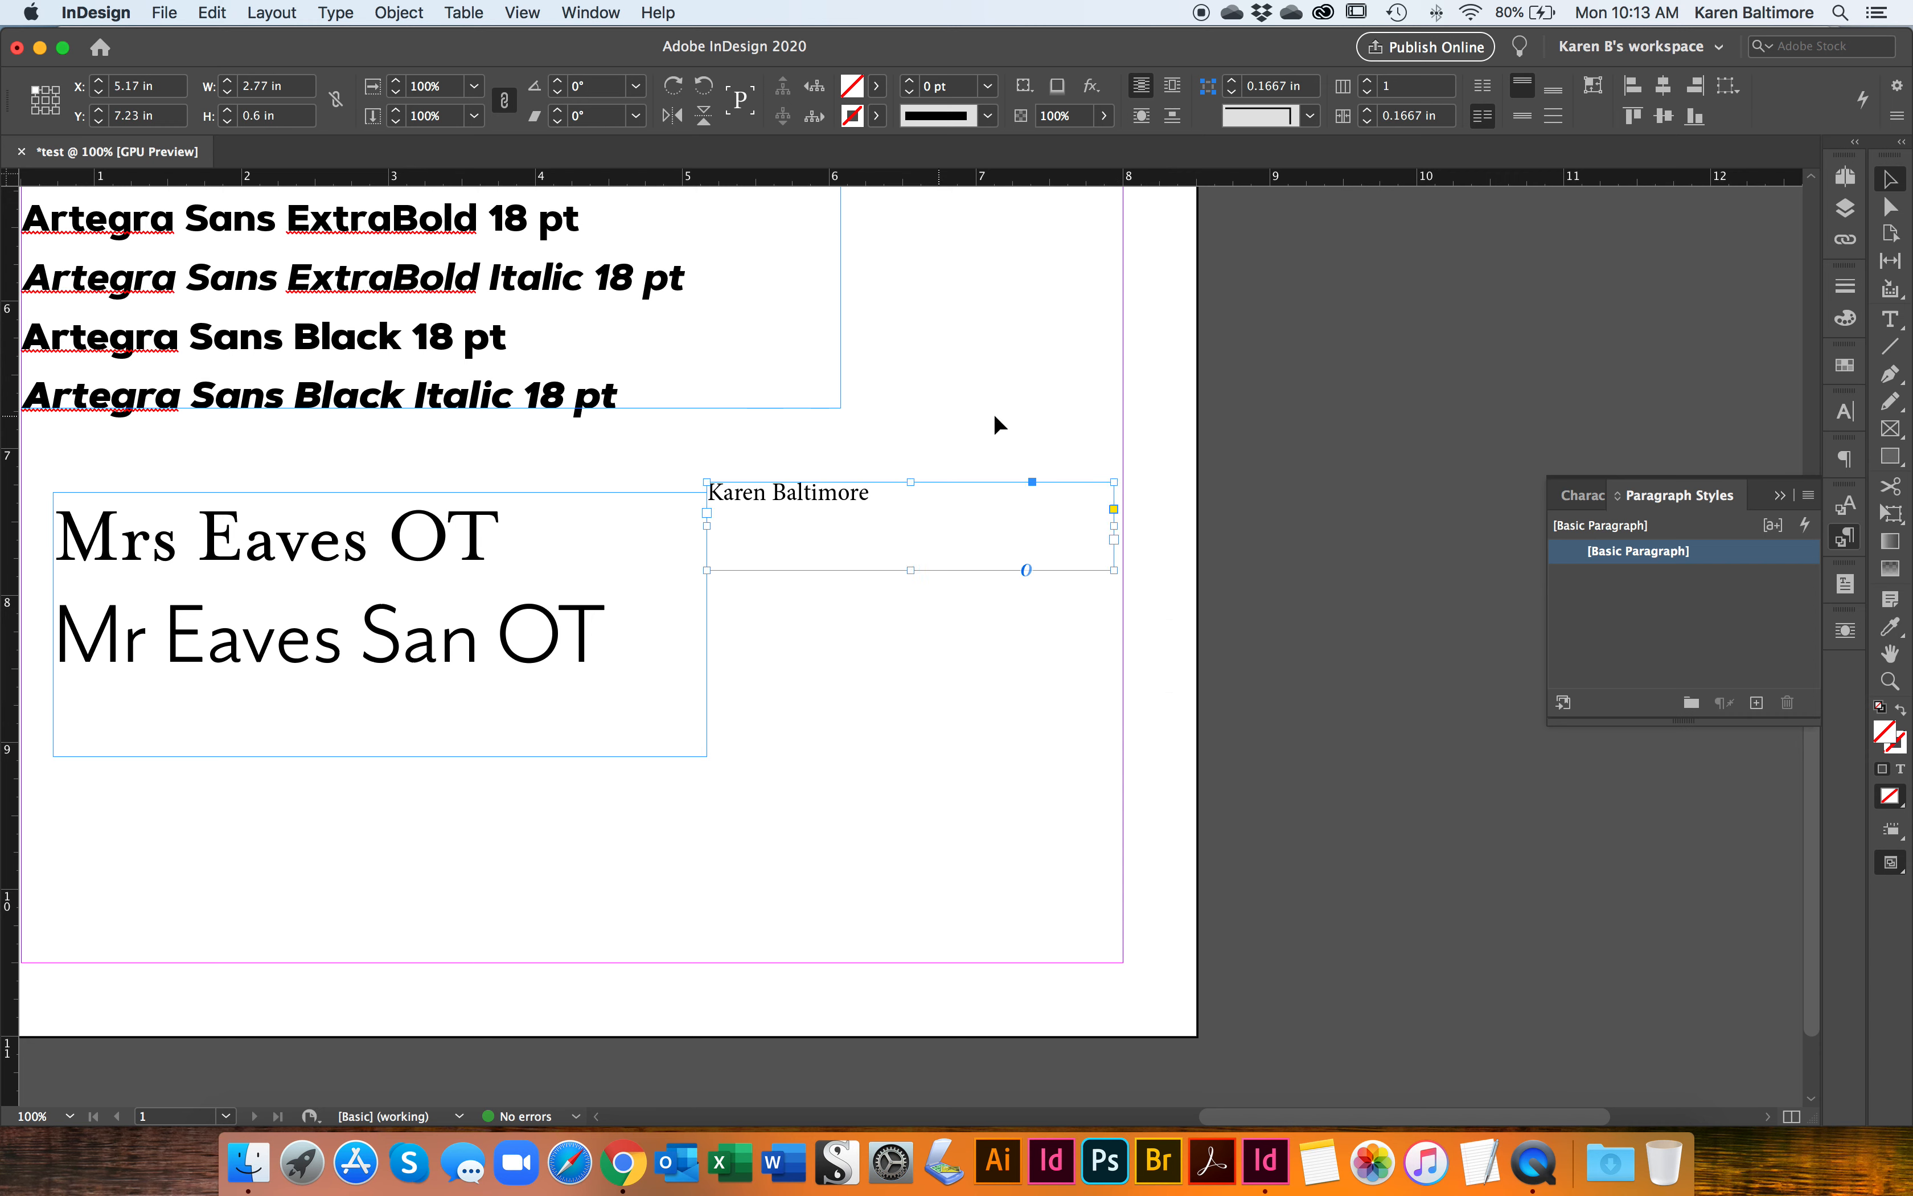
# Step: Draw a text frame about 2.15 by 0.94 in below the name and enter "phone number" and "email address" on two lines
pyautogui.click(1890, 318)
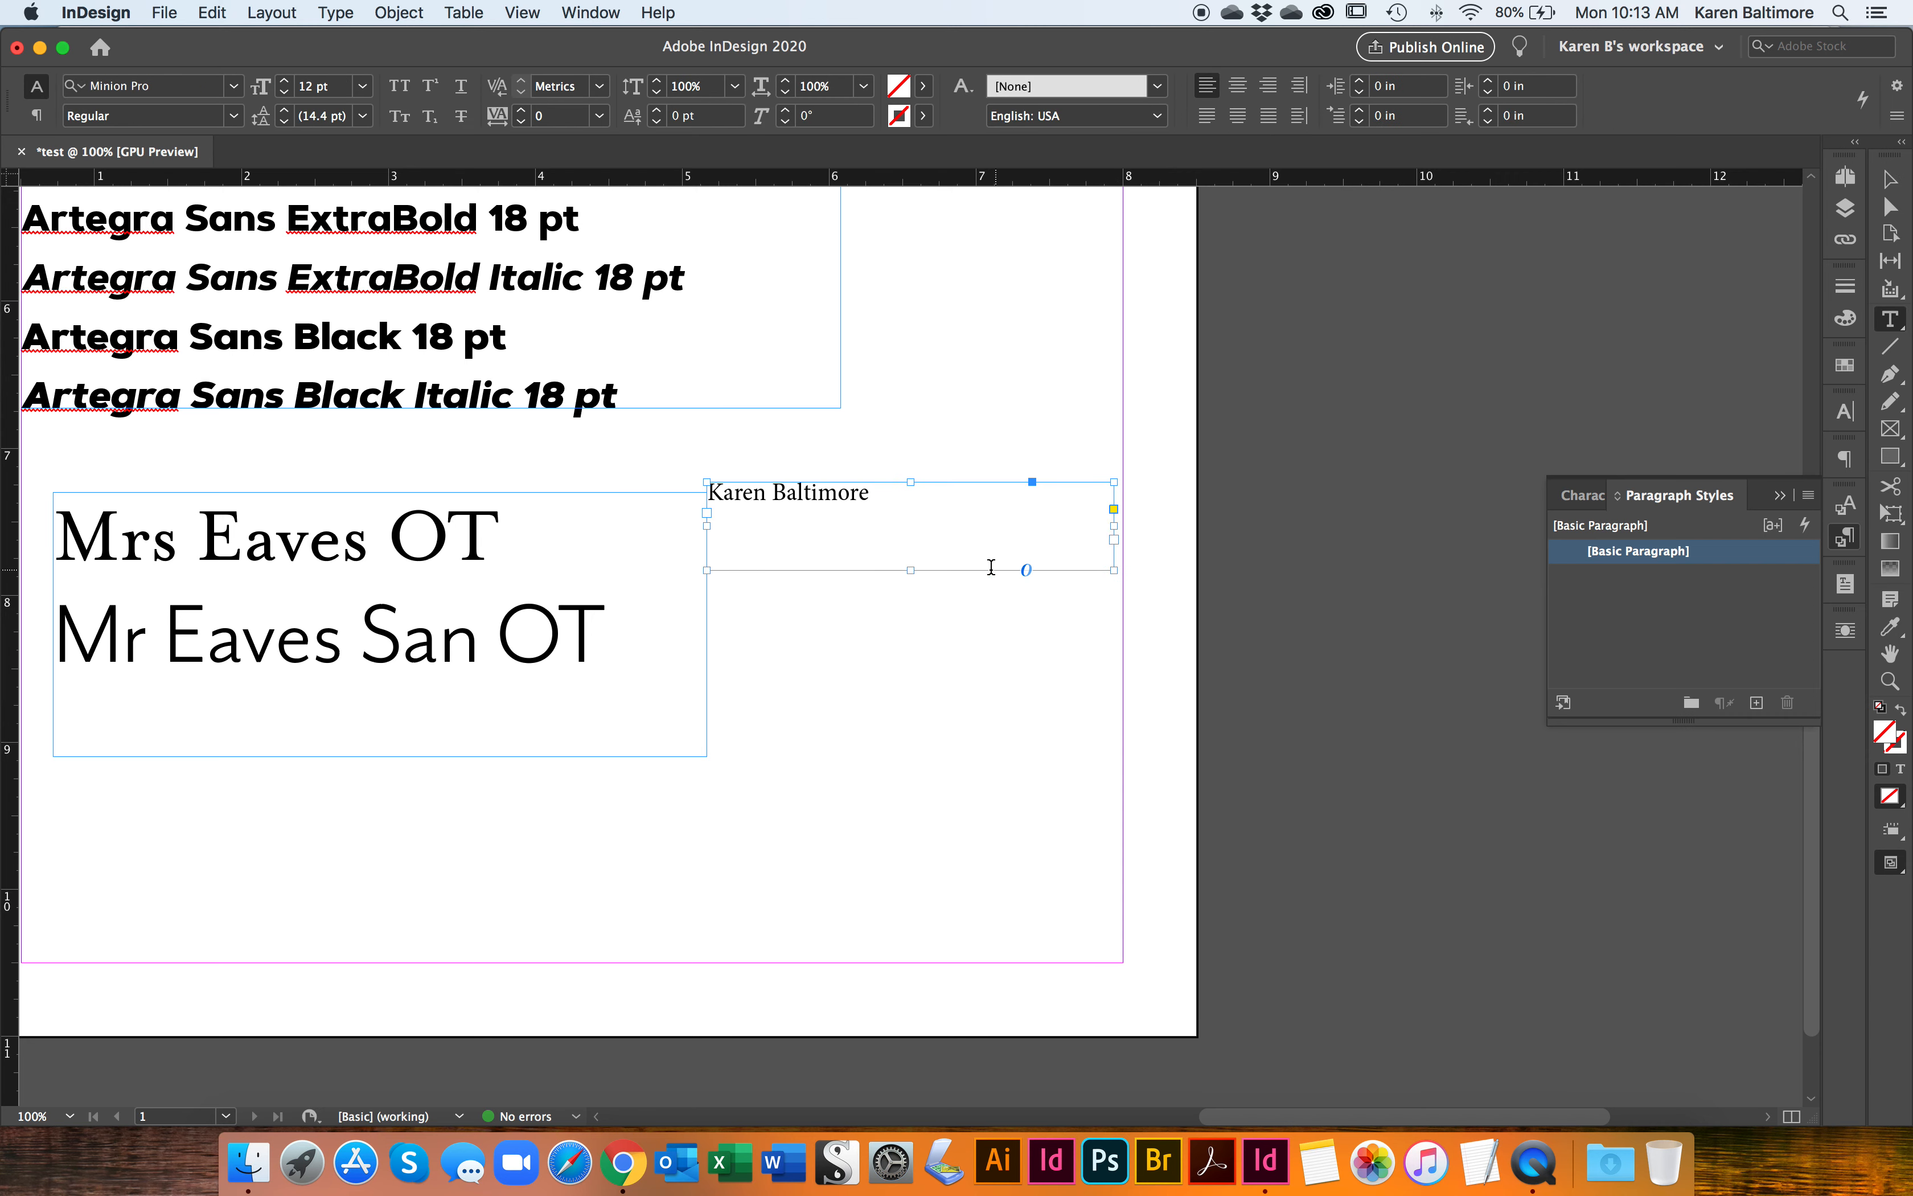
pyautogui.moveTo(798, 605); pyautogui.dragTo(1115, 742)
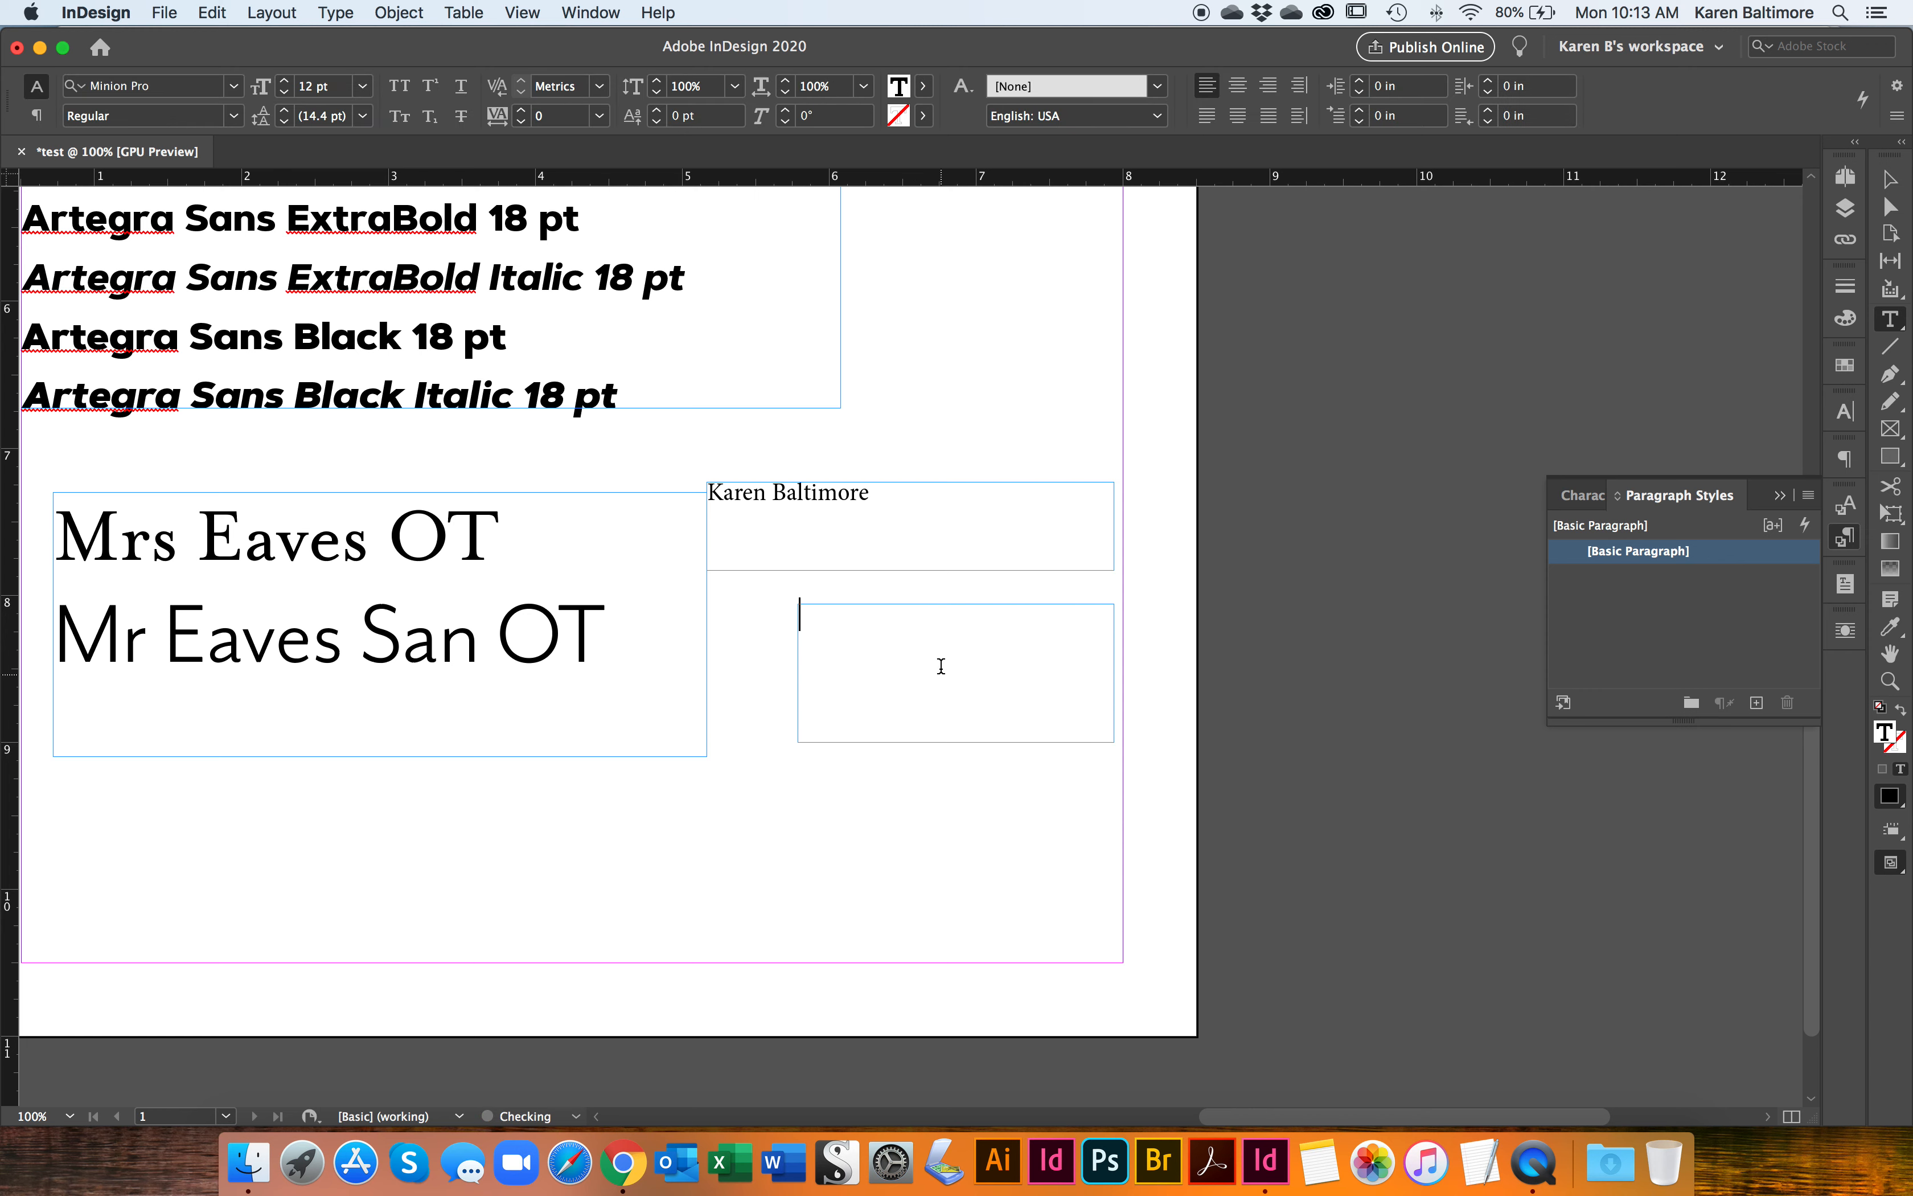
pyautogui.write('phone num')
pyautogui.press('BackSpace')
pyautogui.press('BackSpace')
pyautogui.write('umber')
pyautogui.press('Return')
pyautogui.write('email address')
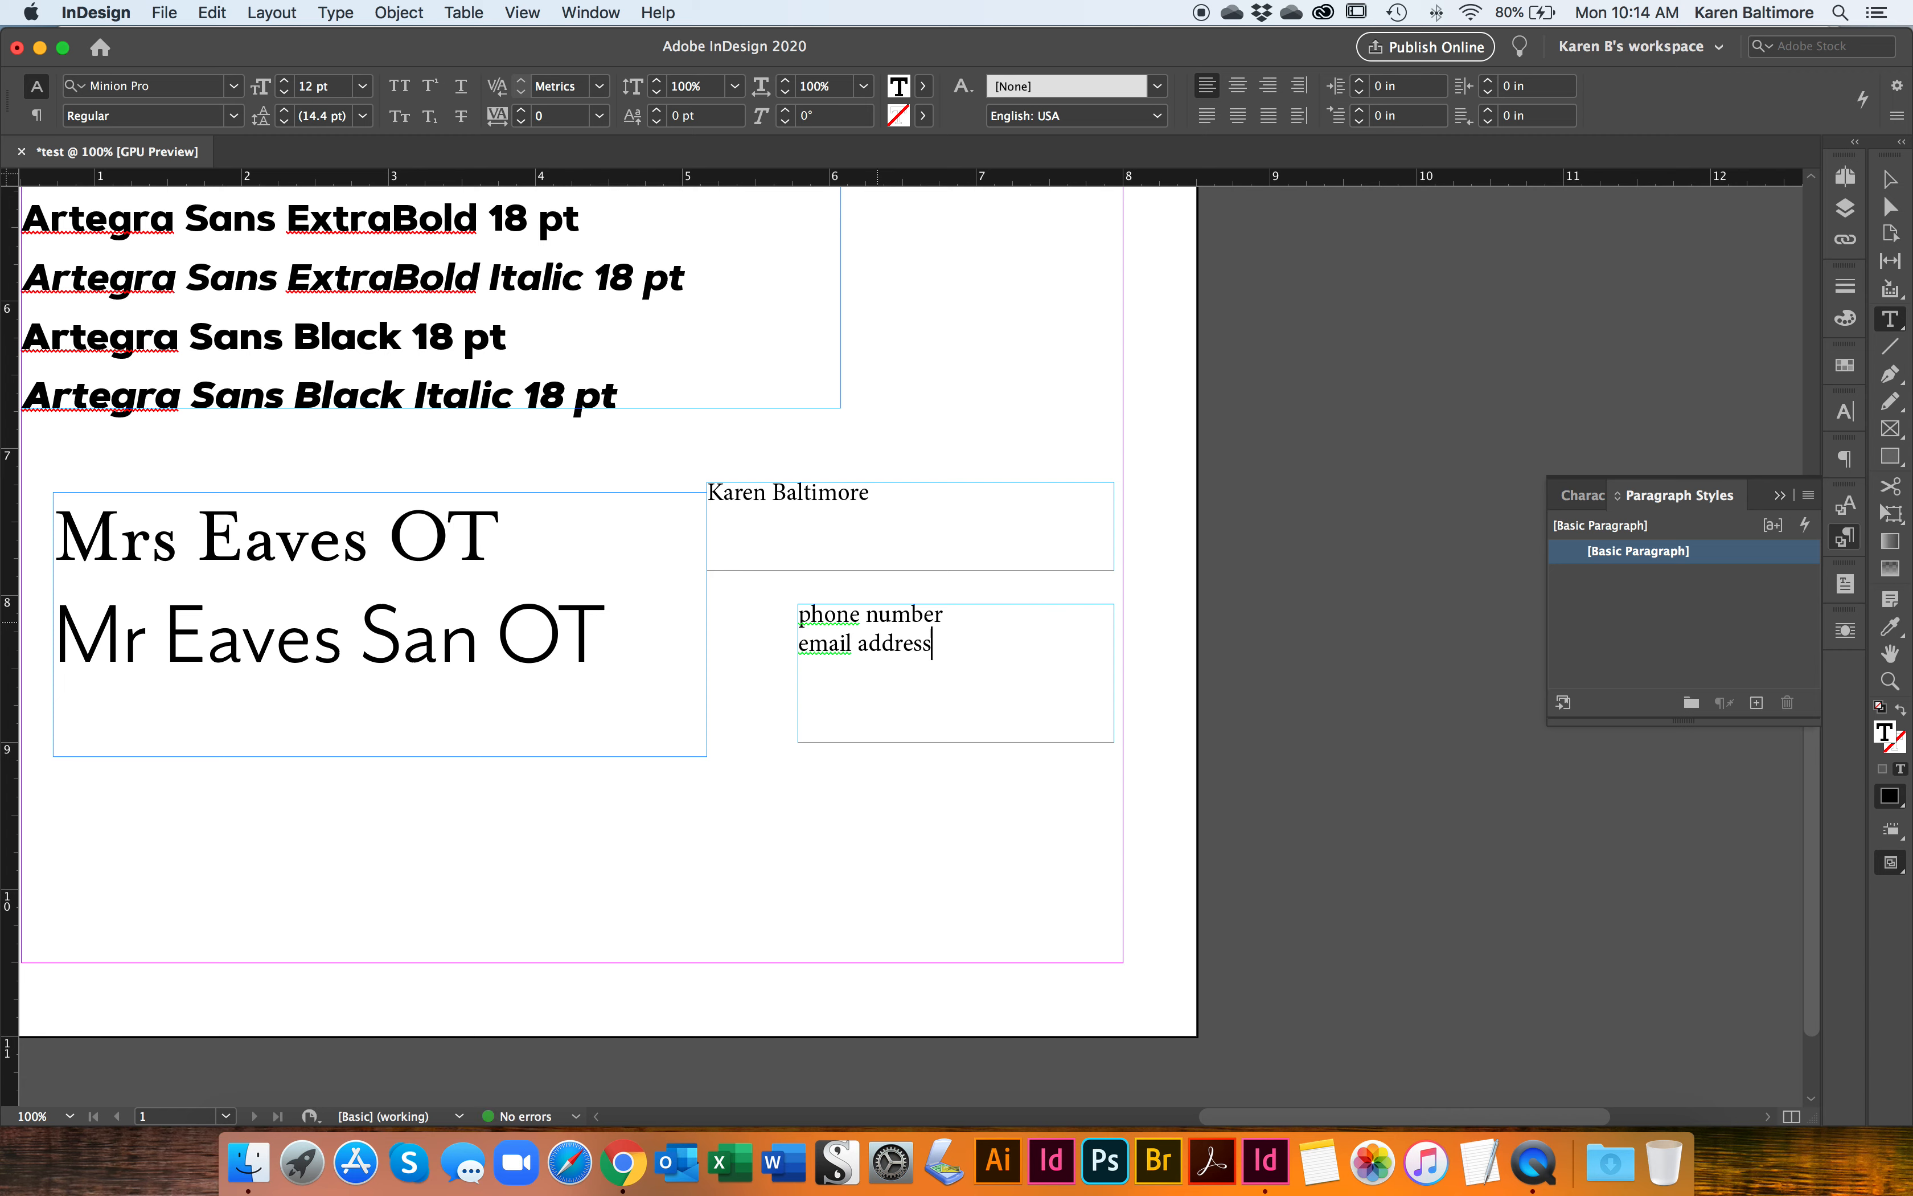
# Step: Justify both contact lines with the last line aligned left, and switch to the last line centred
pyautogui.moveTo(933, 644); pyautogui.dragTo(797, 615)
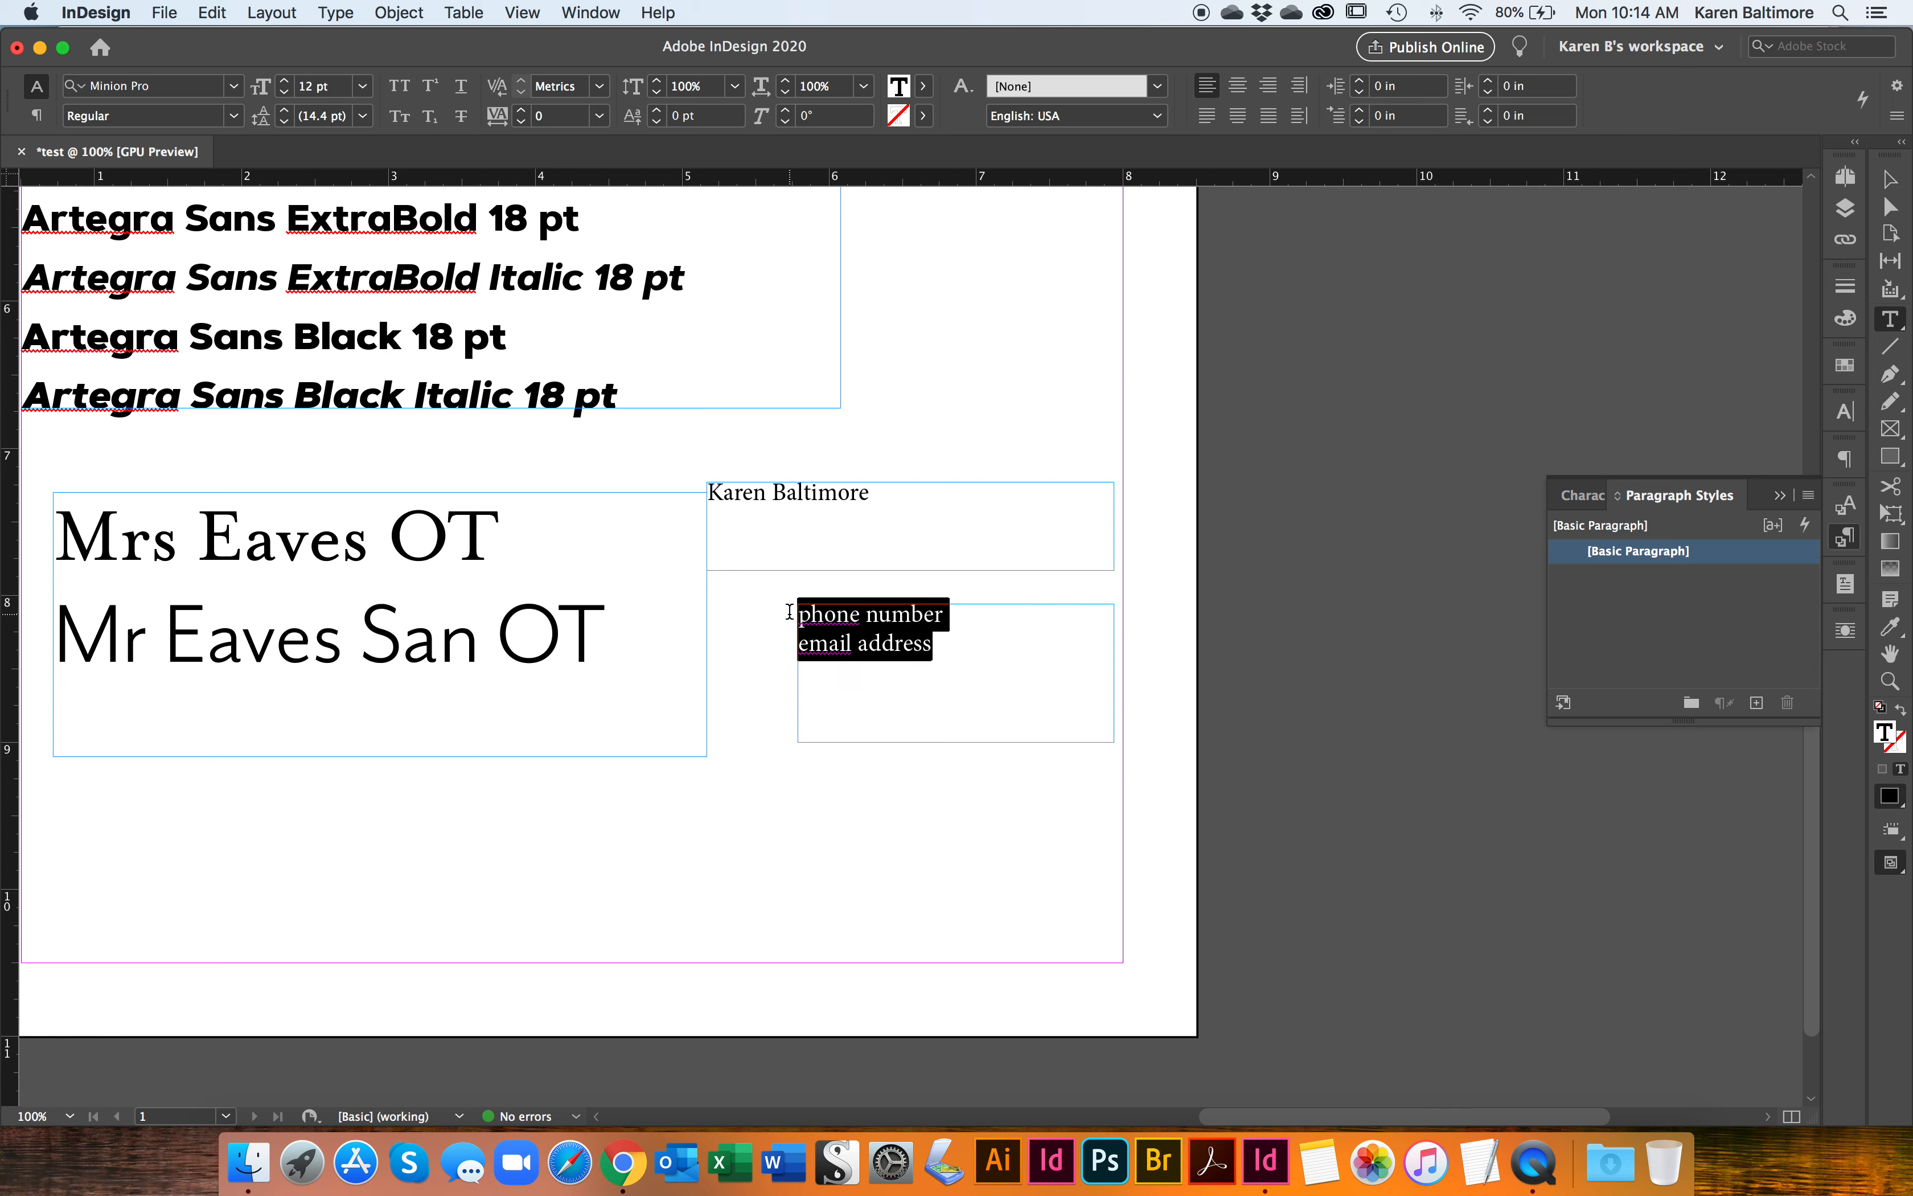
pyautogui.click(1208, 117)
pyautogui.click(1242, 117)
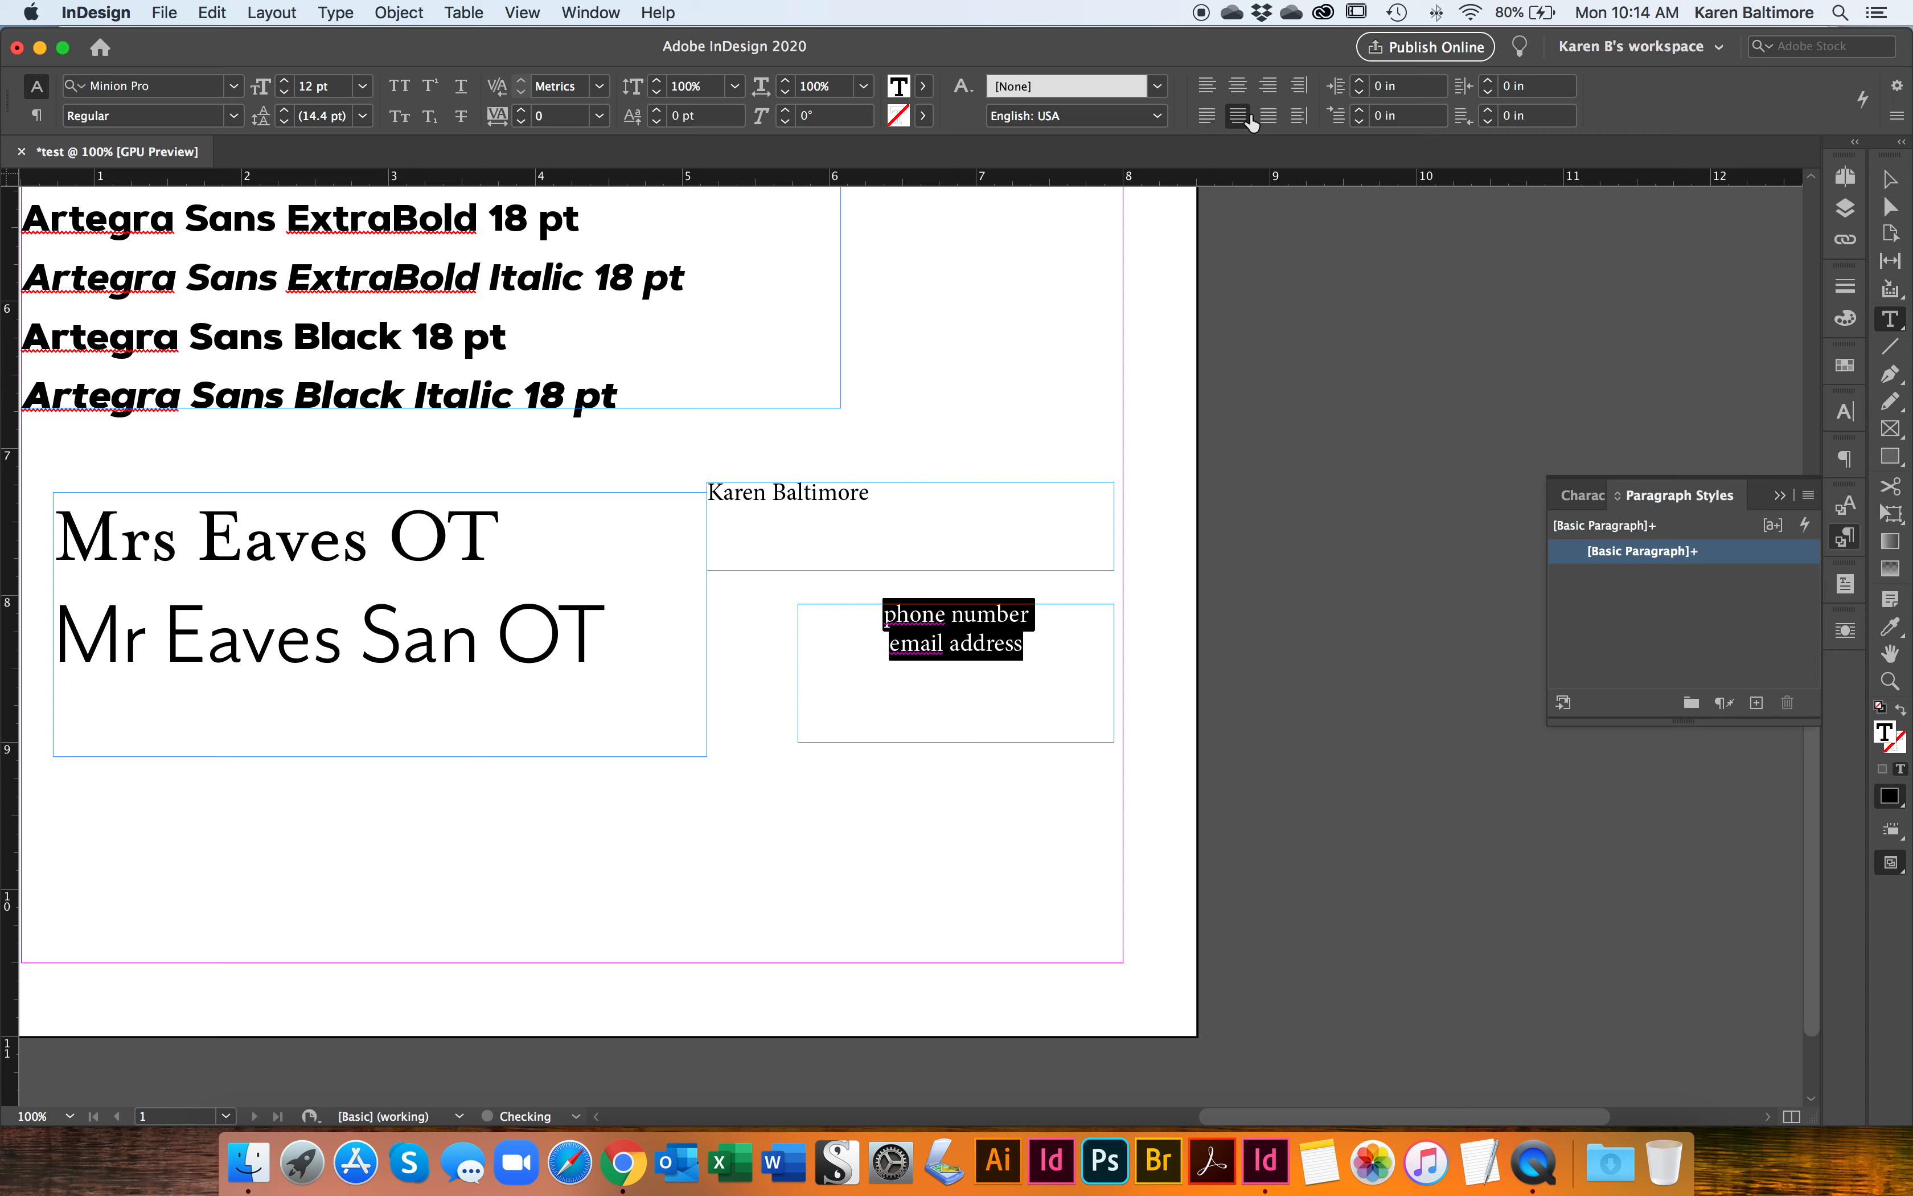
# Step: Narrow the contact text frame to about 1.68 in and justify all its lines to the full width
pyautogui.click(1892, 181)
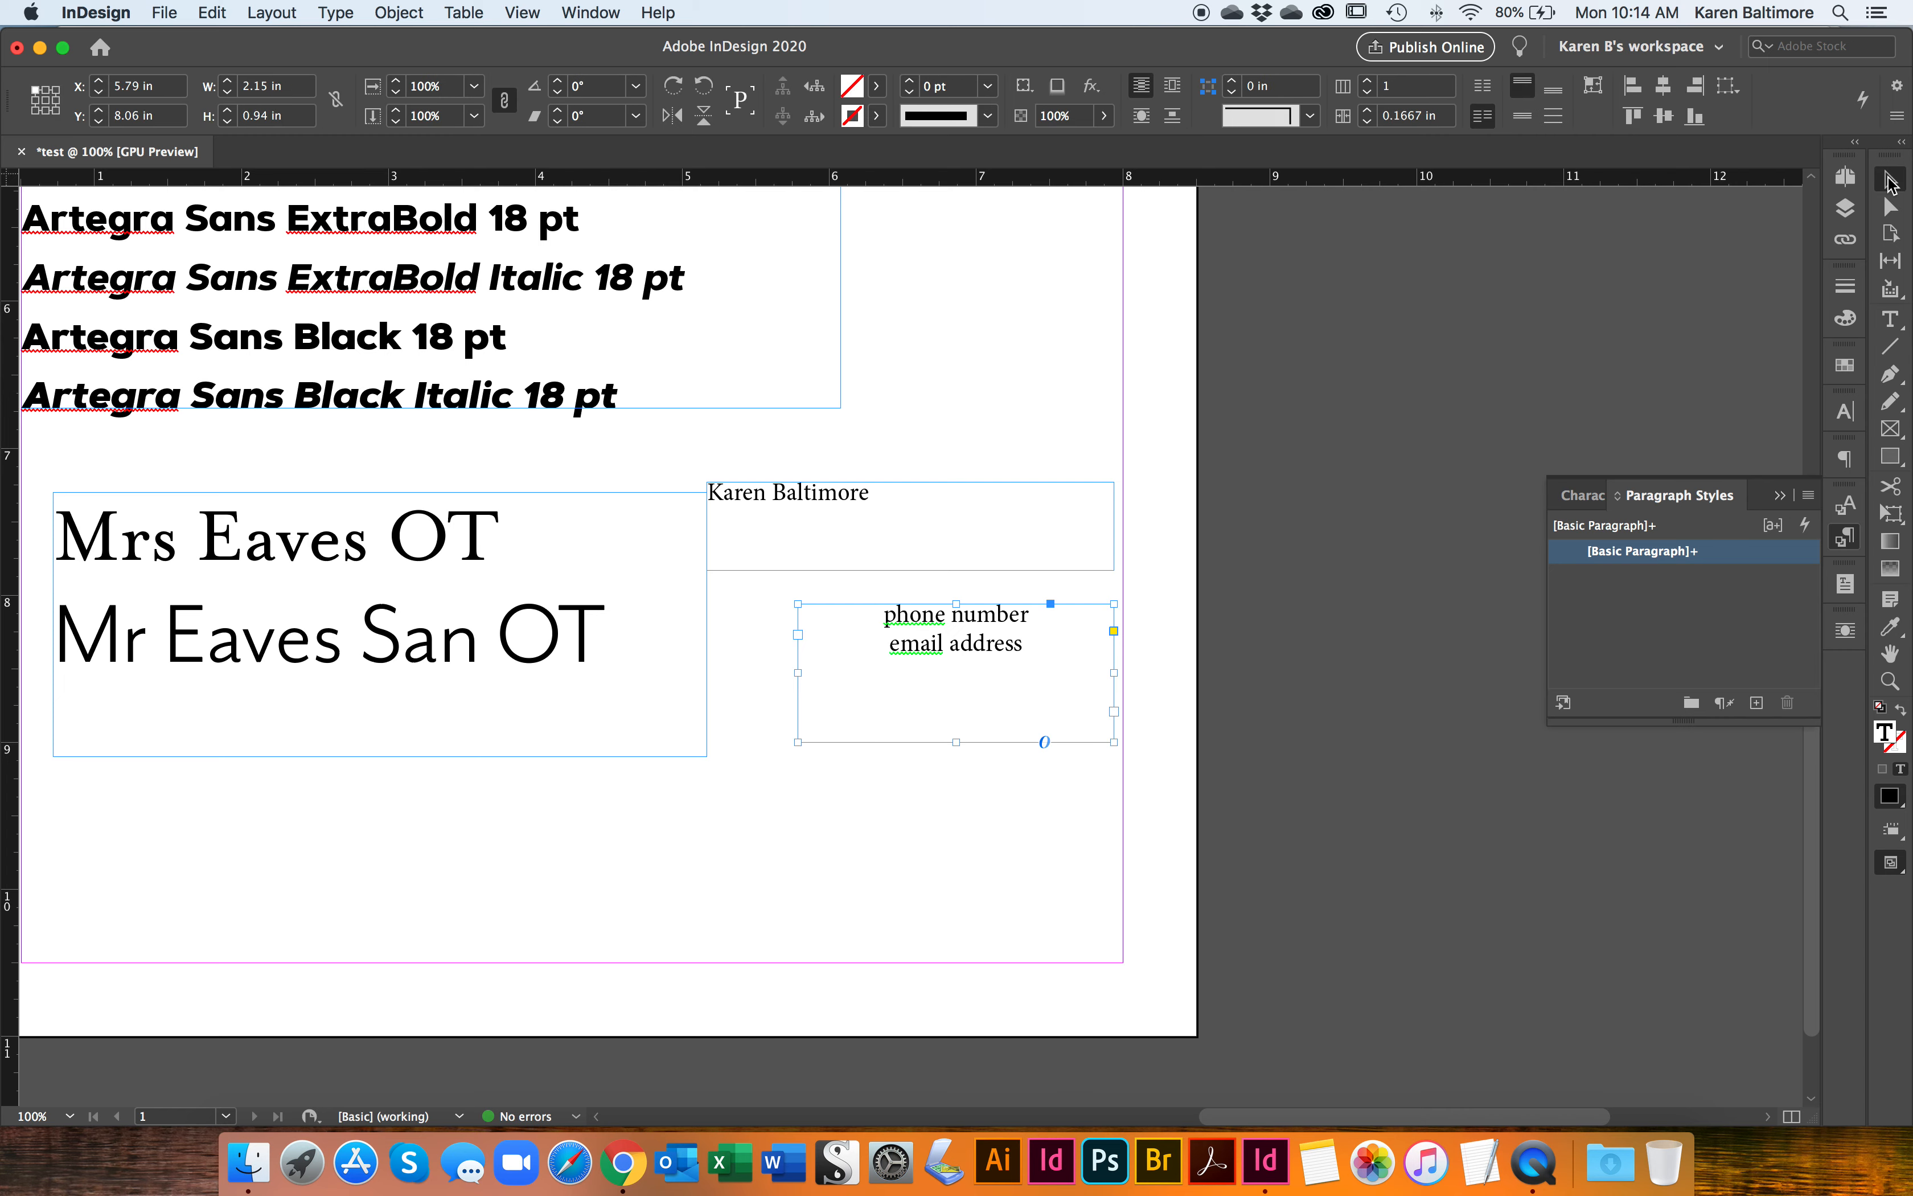
pyautogui.moveTo(1114, 672); pyautogui.dragTo(1046, 679)
pyautogui.tripleClick(920, 643)
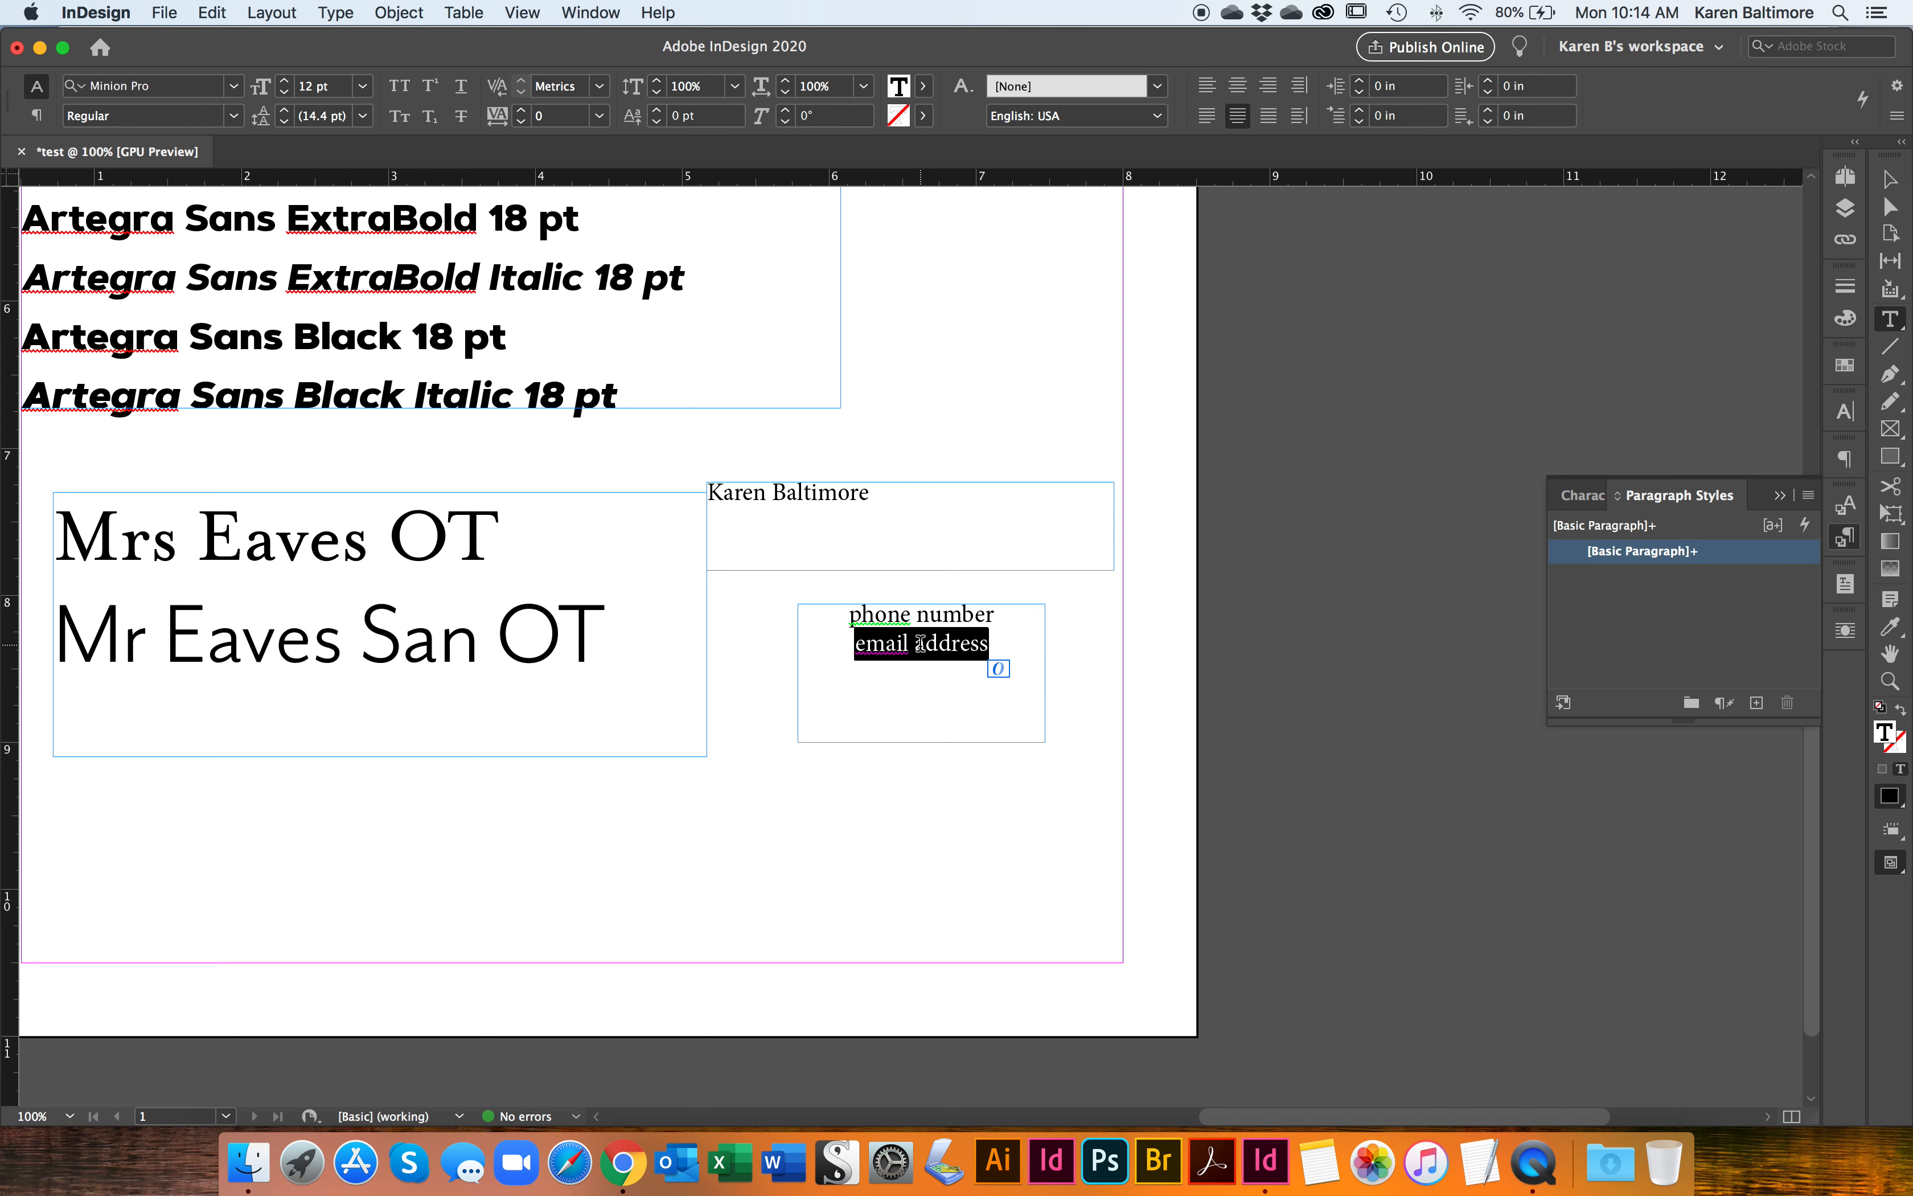
pyautogui.press('super+a')
pyautogui.click(1268, 116)
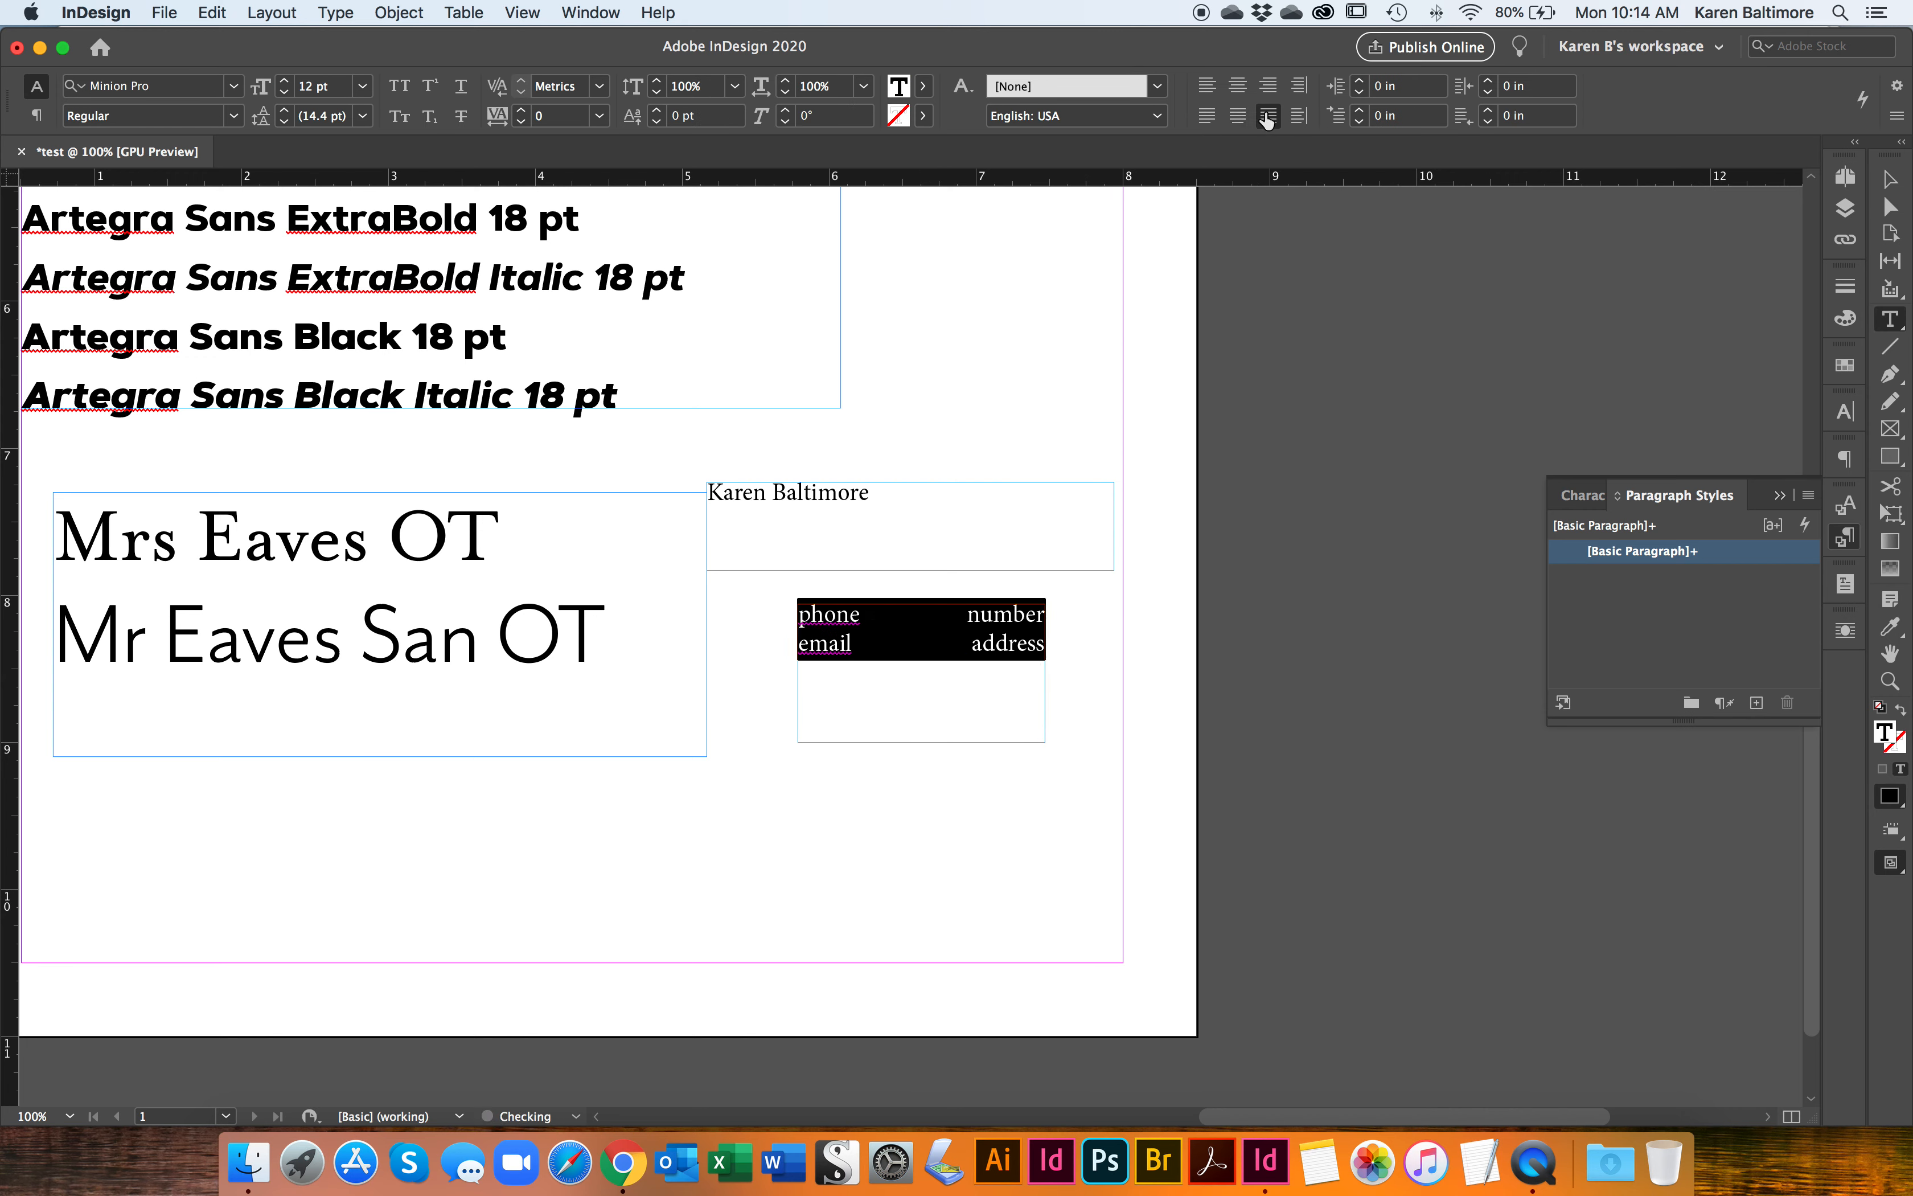
# Step: Narrow the contact text frame to about 1.06 in and fit its height to the two lines
pyautogui.press('Escape')
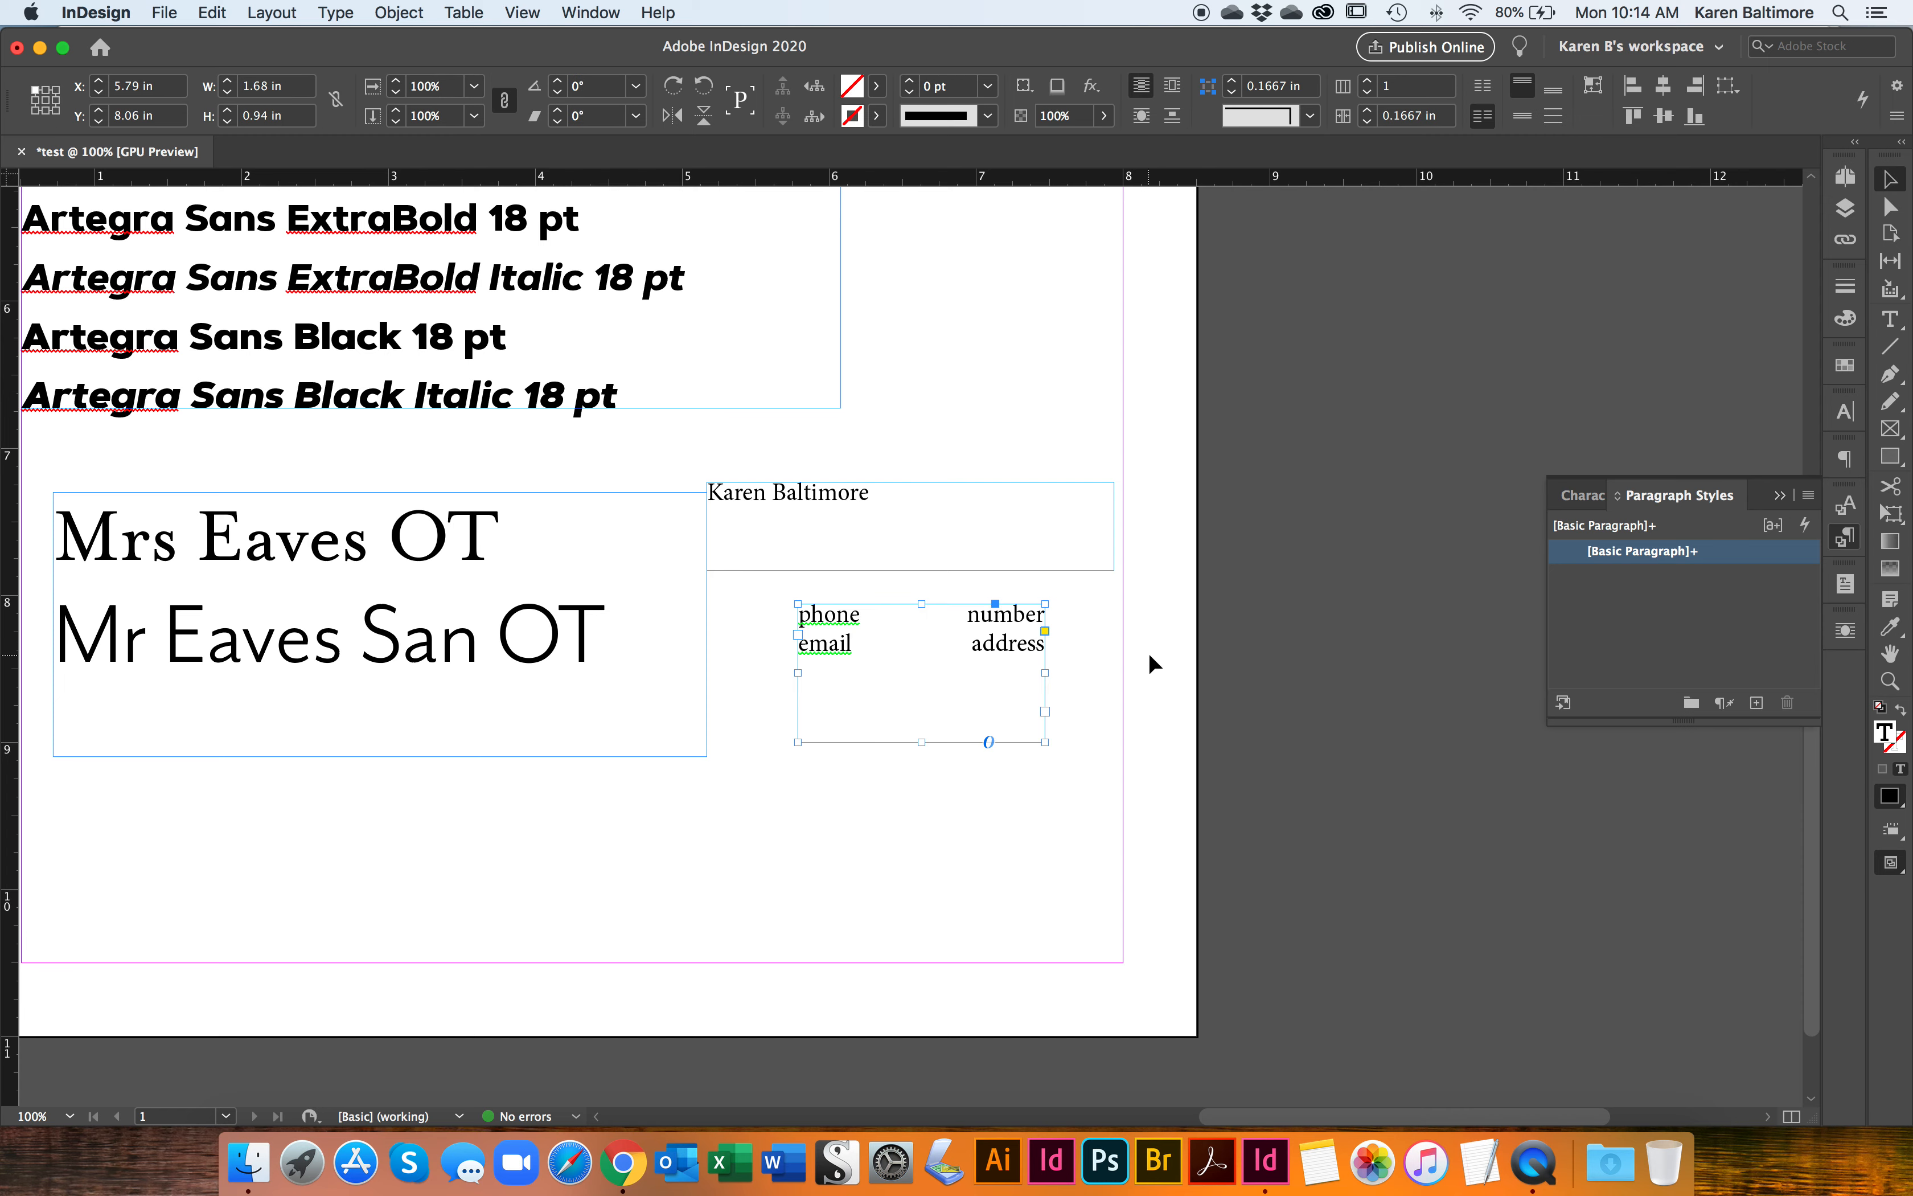
pyautogui.moveTo(1047, 673); pyautogui.dragTo(956, 673)
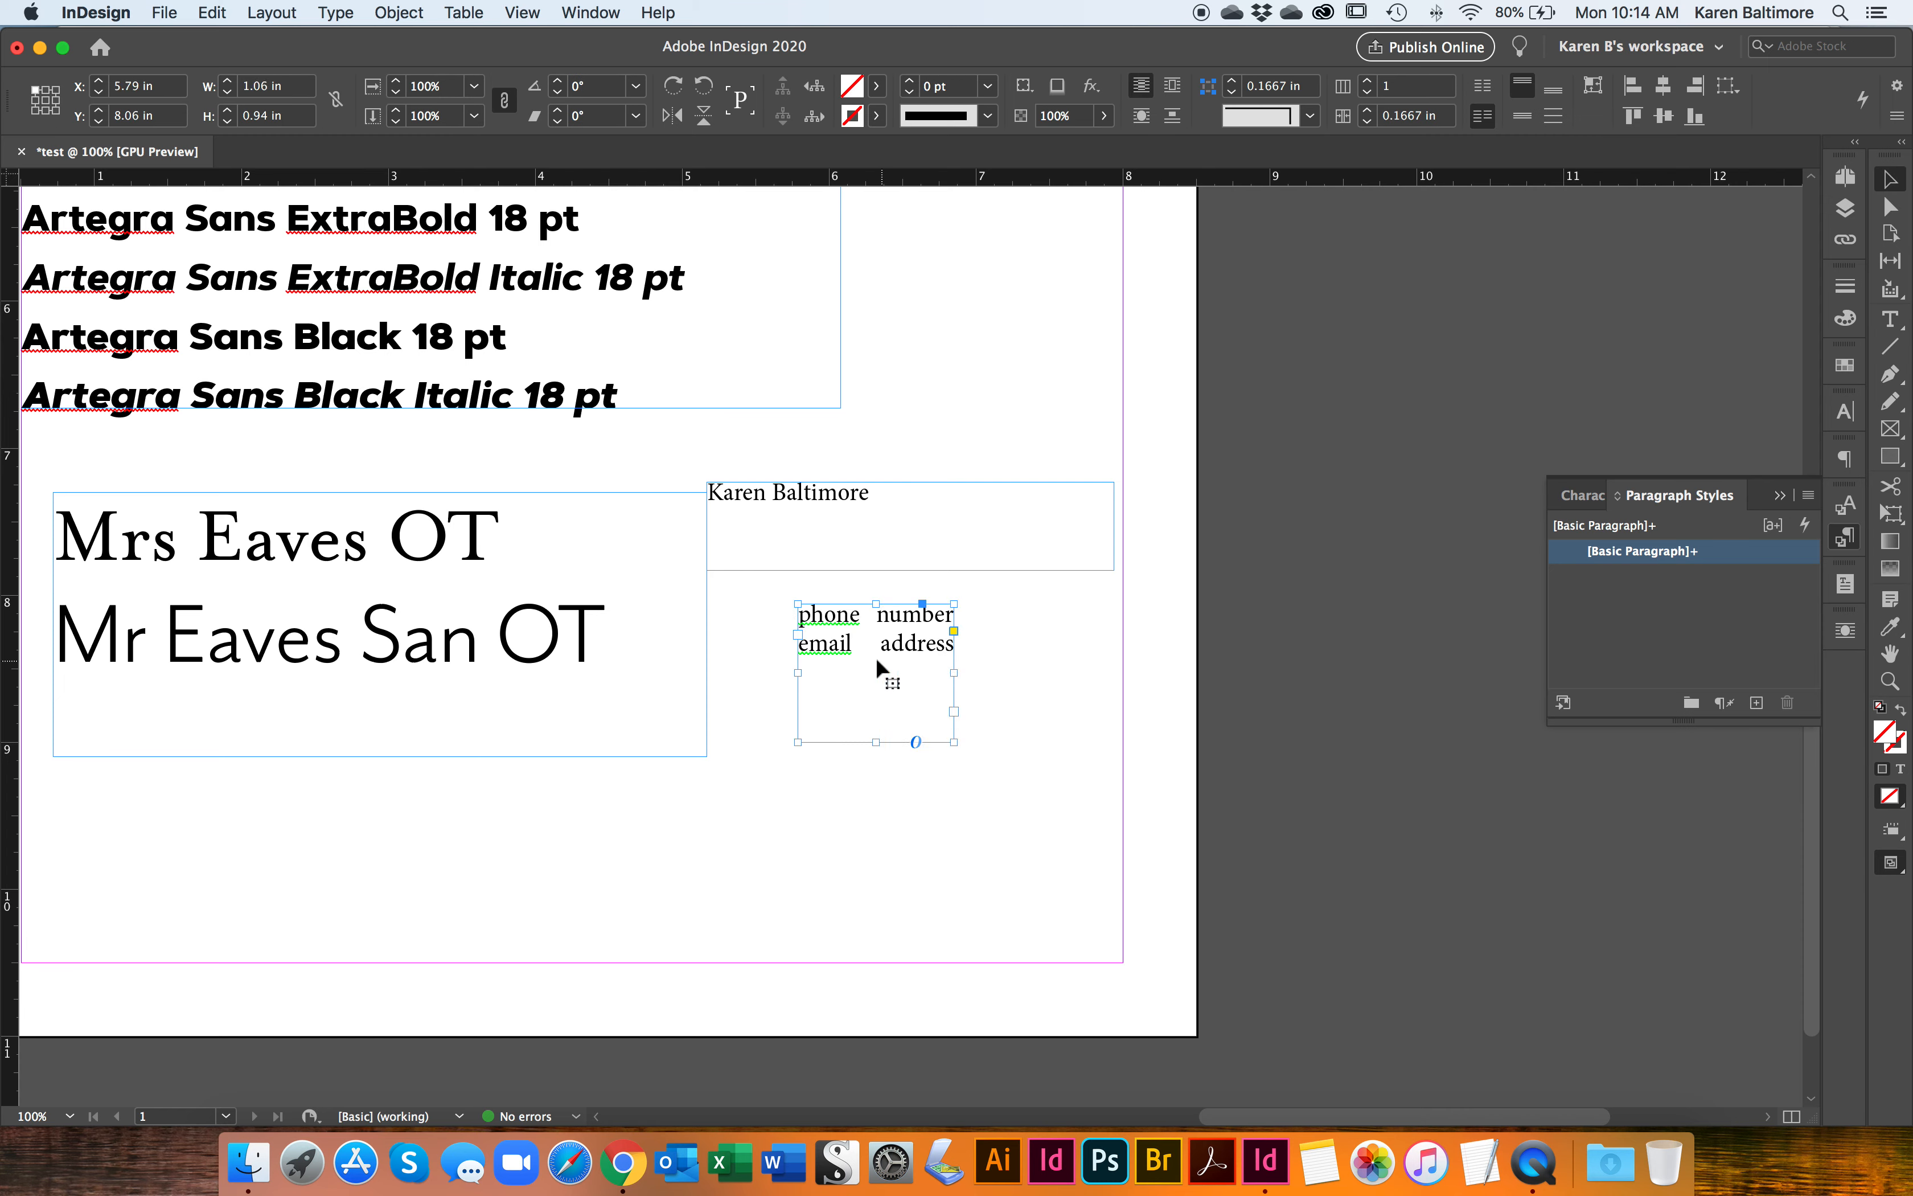
pyautogui.doubleClick(873, 744)
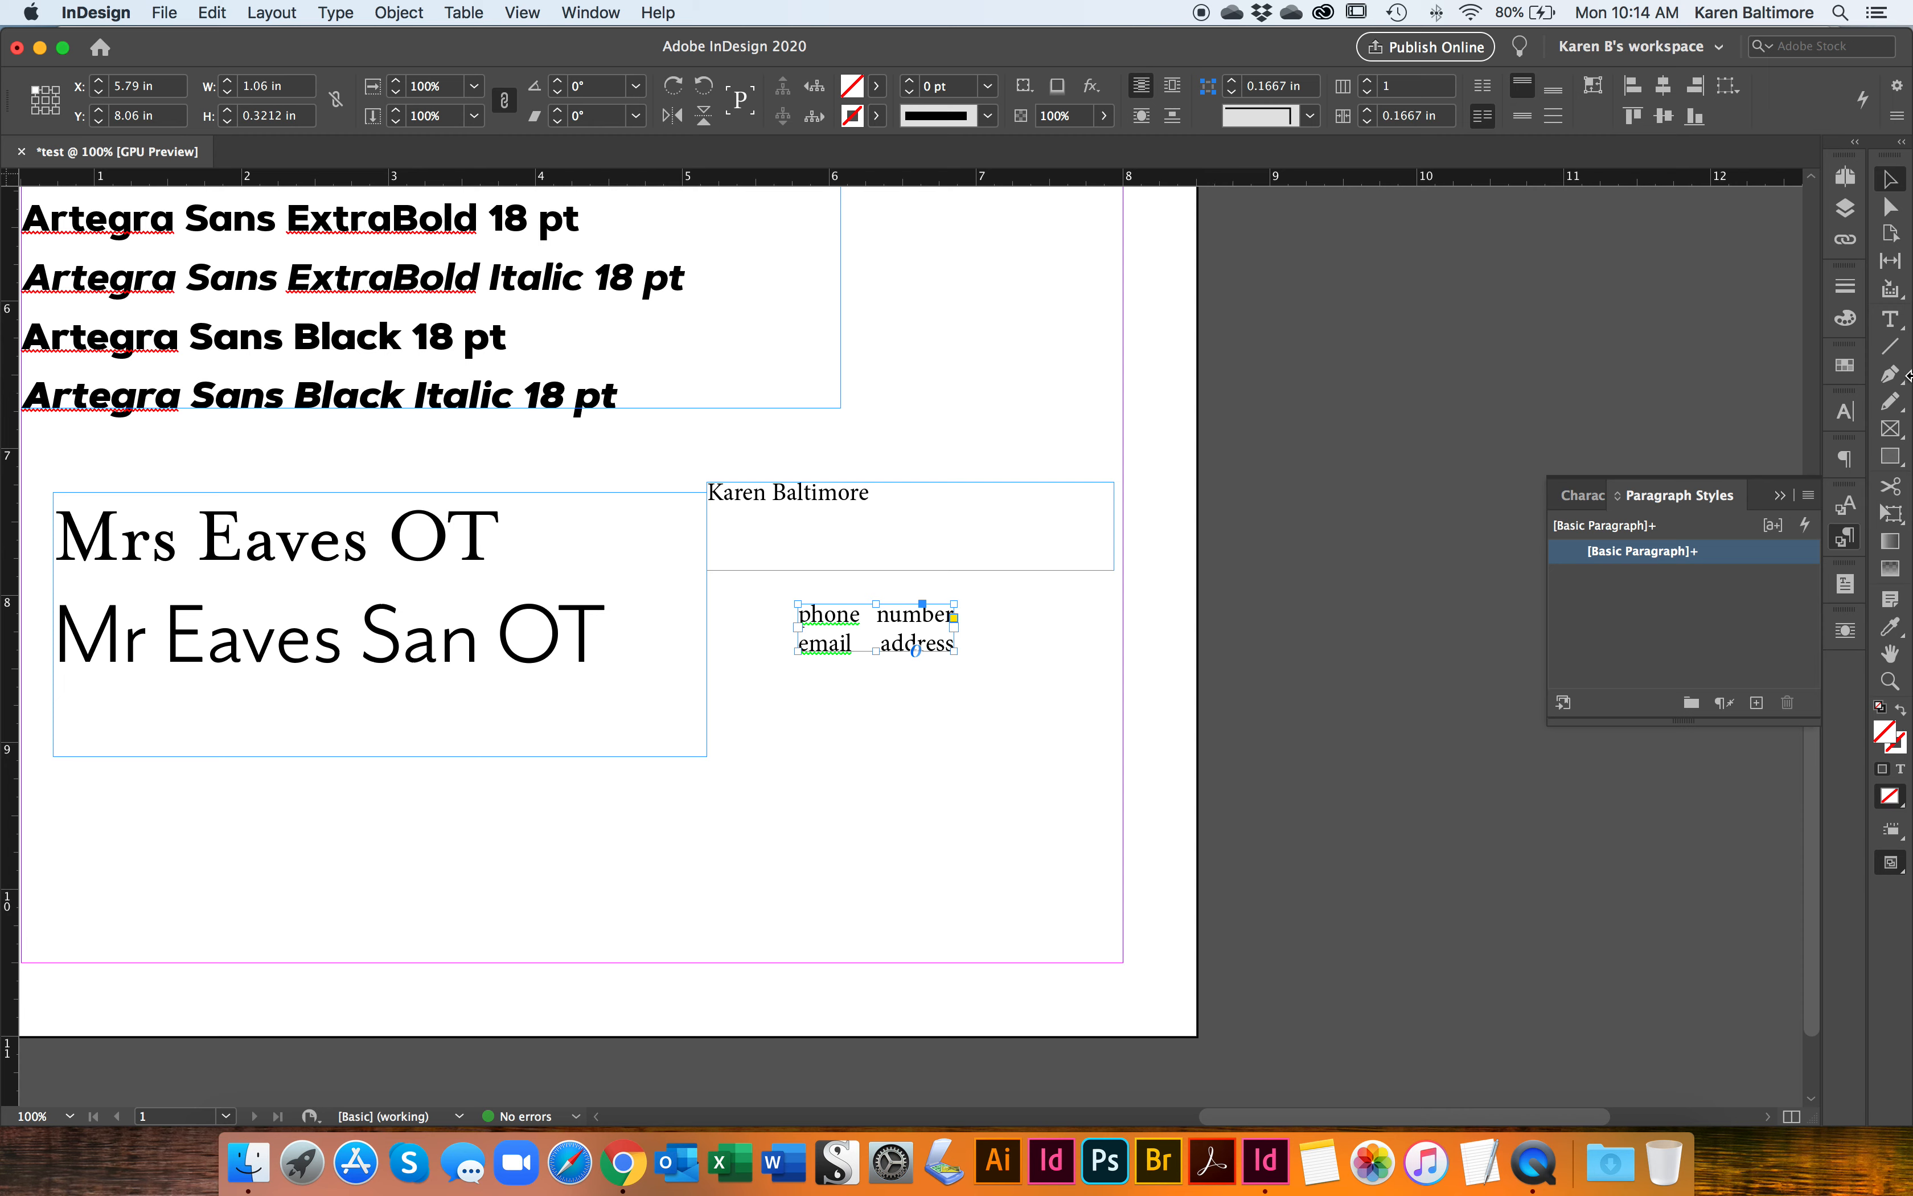
# Step: Draw a rectangle frame about 1.29 by 0.6 in over the contact text and fill it with magenta e360d5
pyautogui.click(1890, 429)
pyautogui.moveTo(779, 591); pyautogui.dragTo(969, 679)
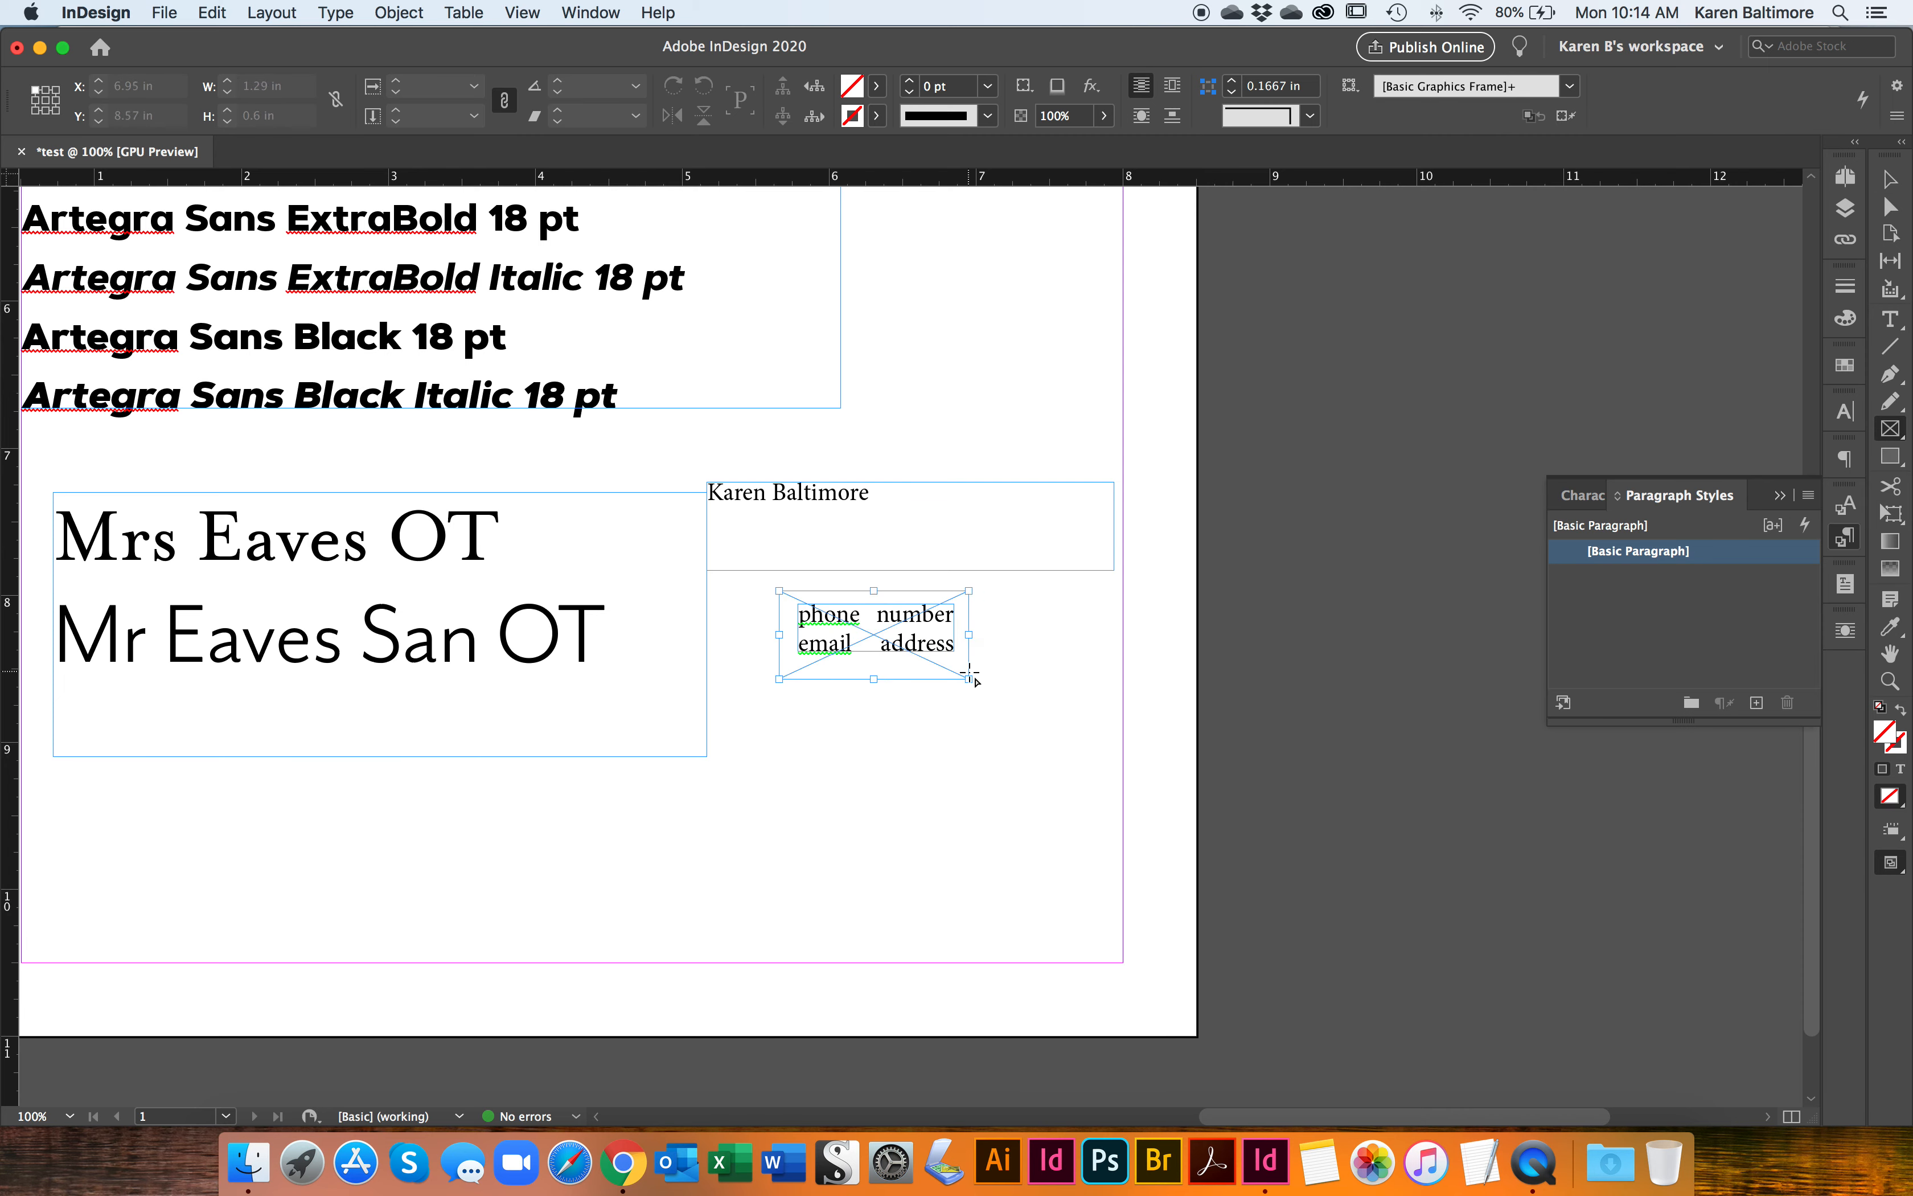
pyautogui.click(1891, 180)
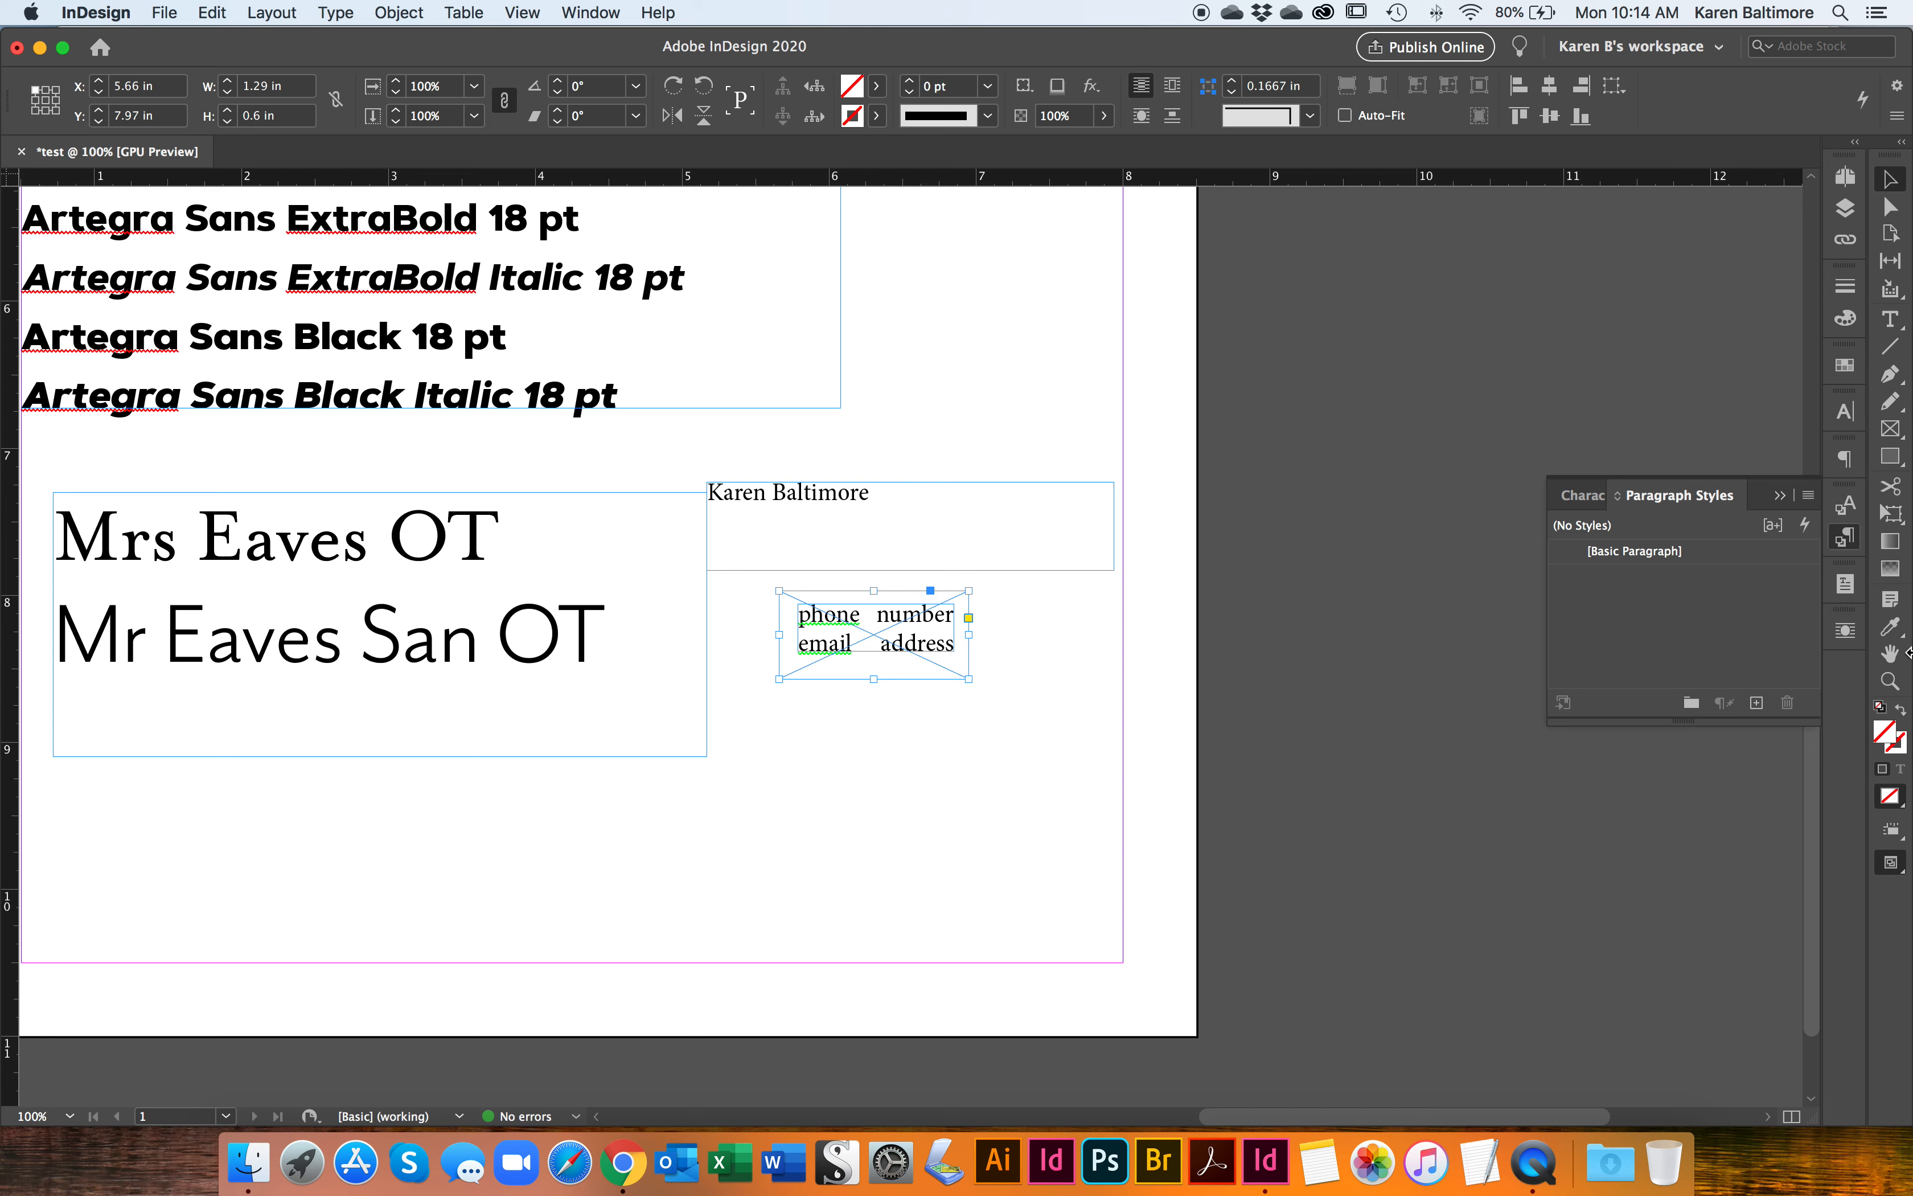
pyautogui.doubleClick(1887, 734)
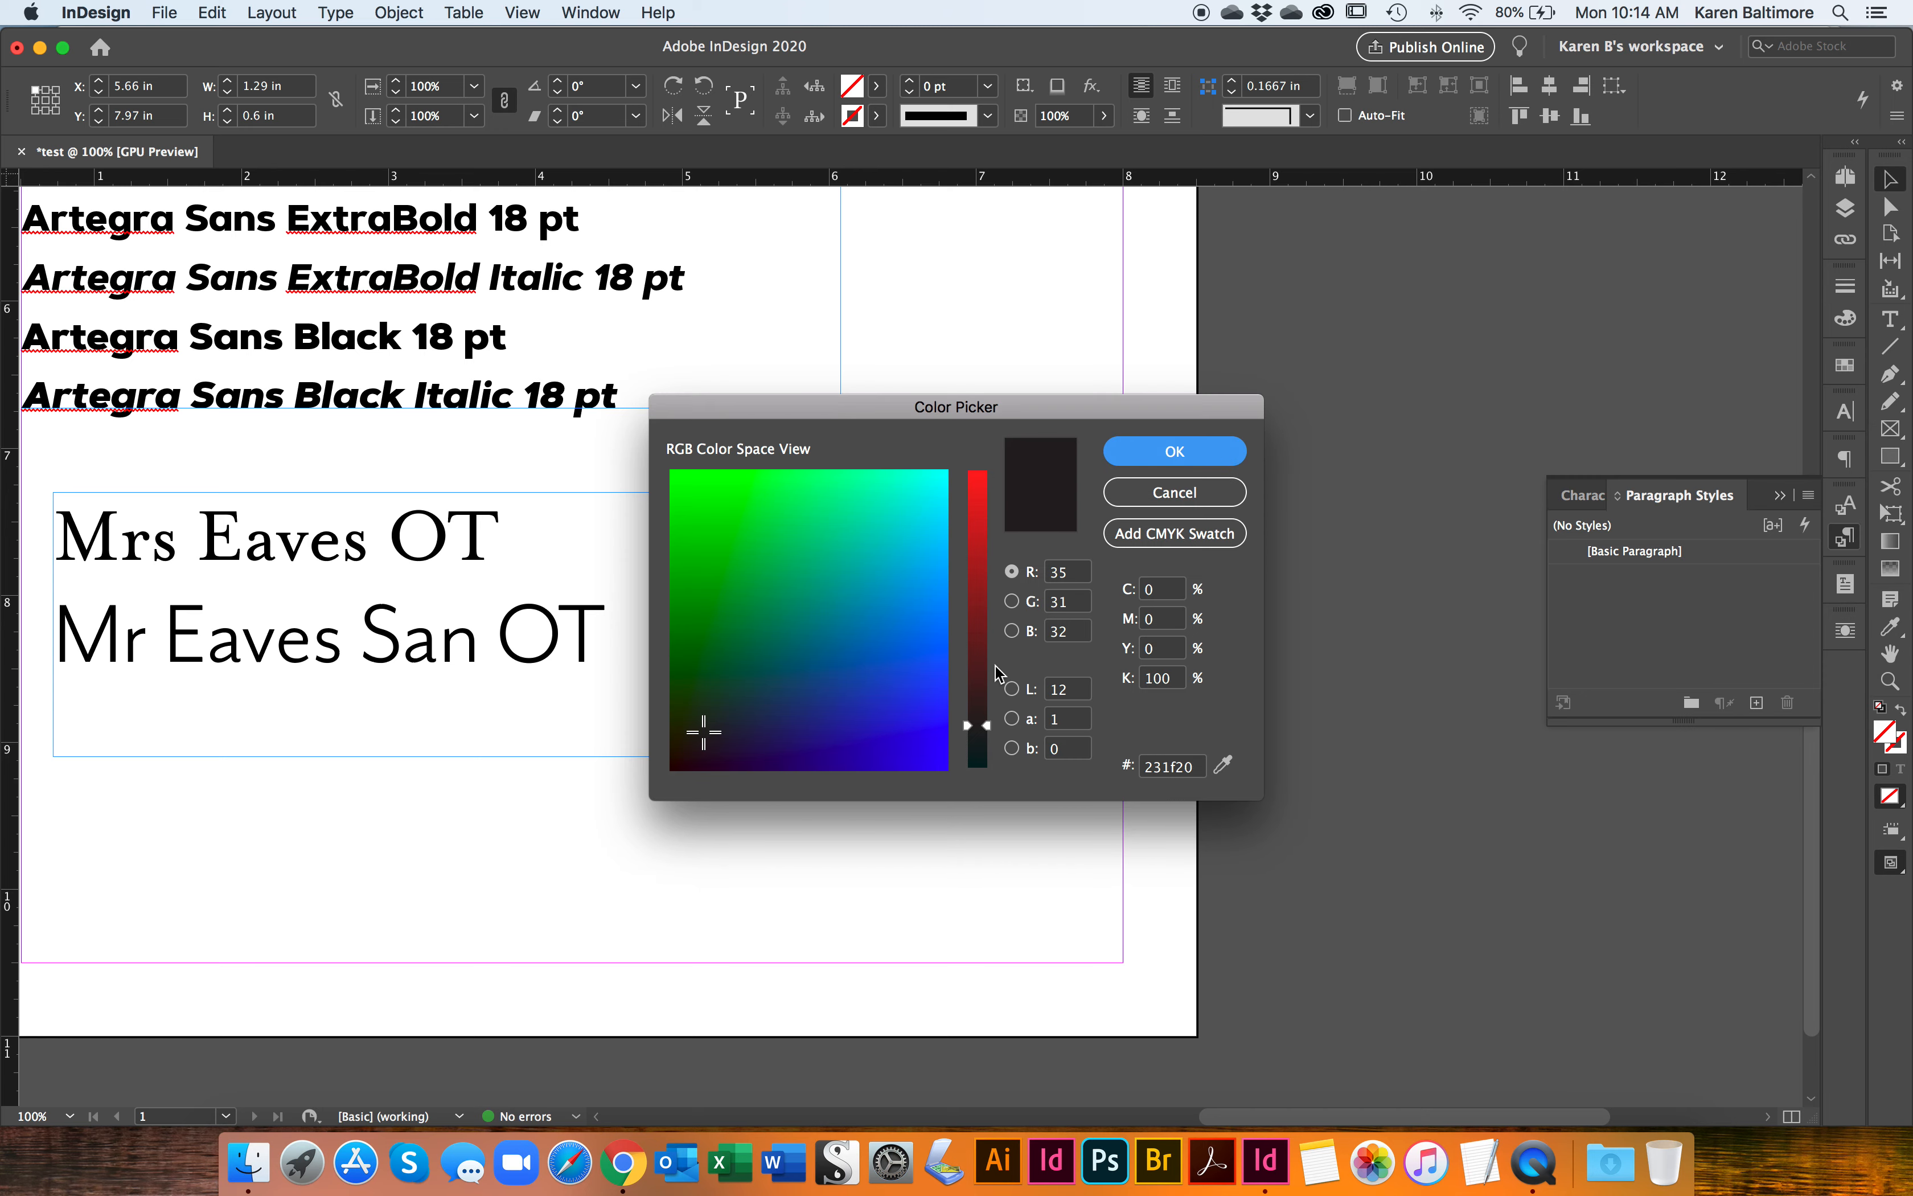
pyautogui.moveTo(989, 727); pyautogui.dragTo(985, 499)
pyautogui.click(902, 656)
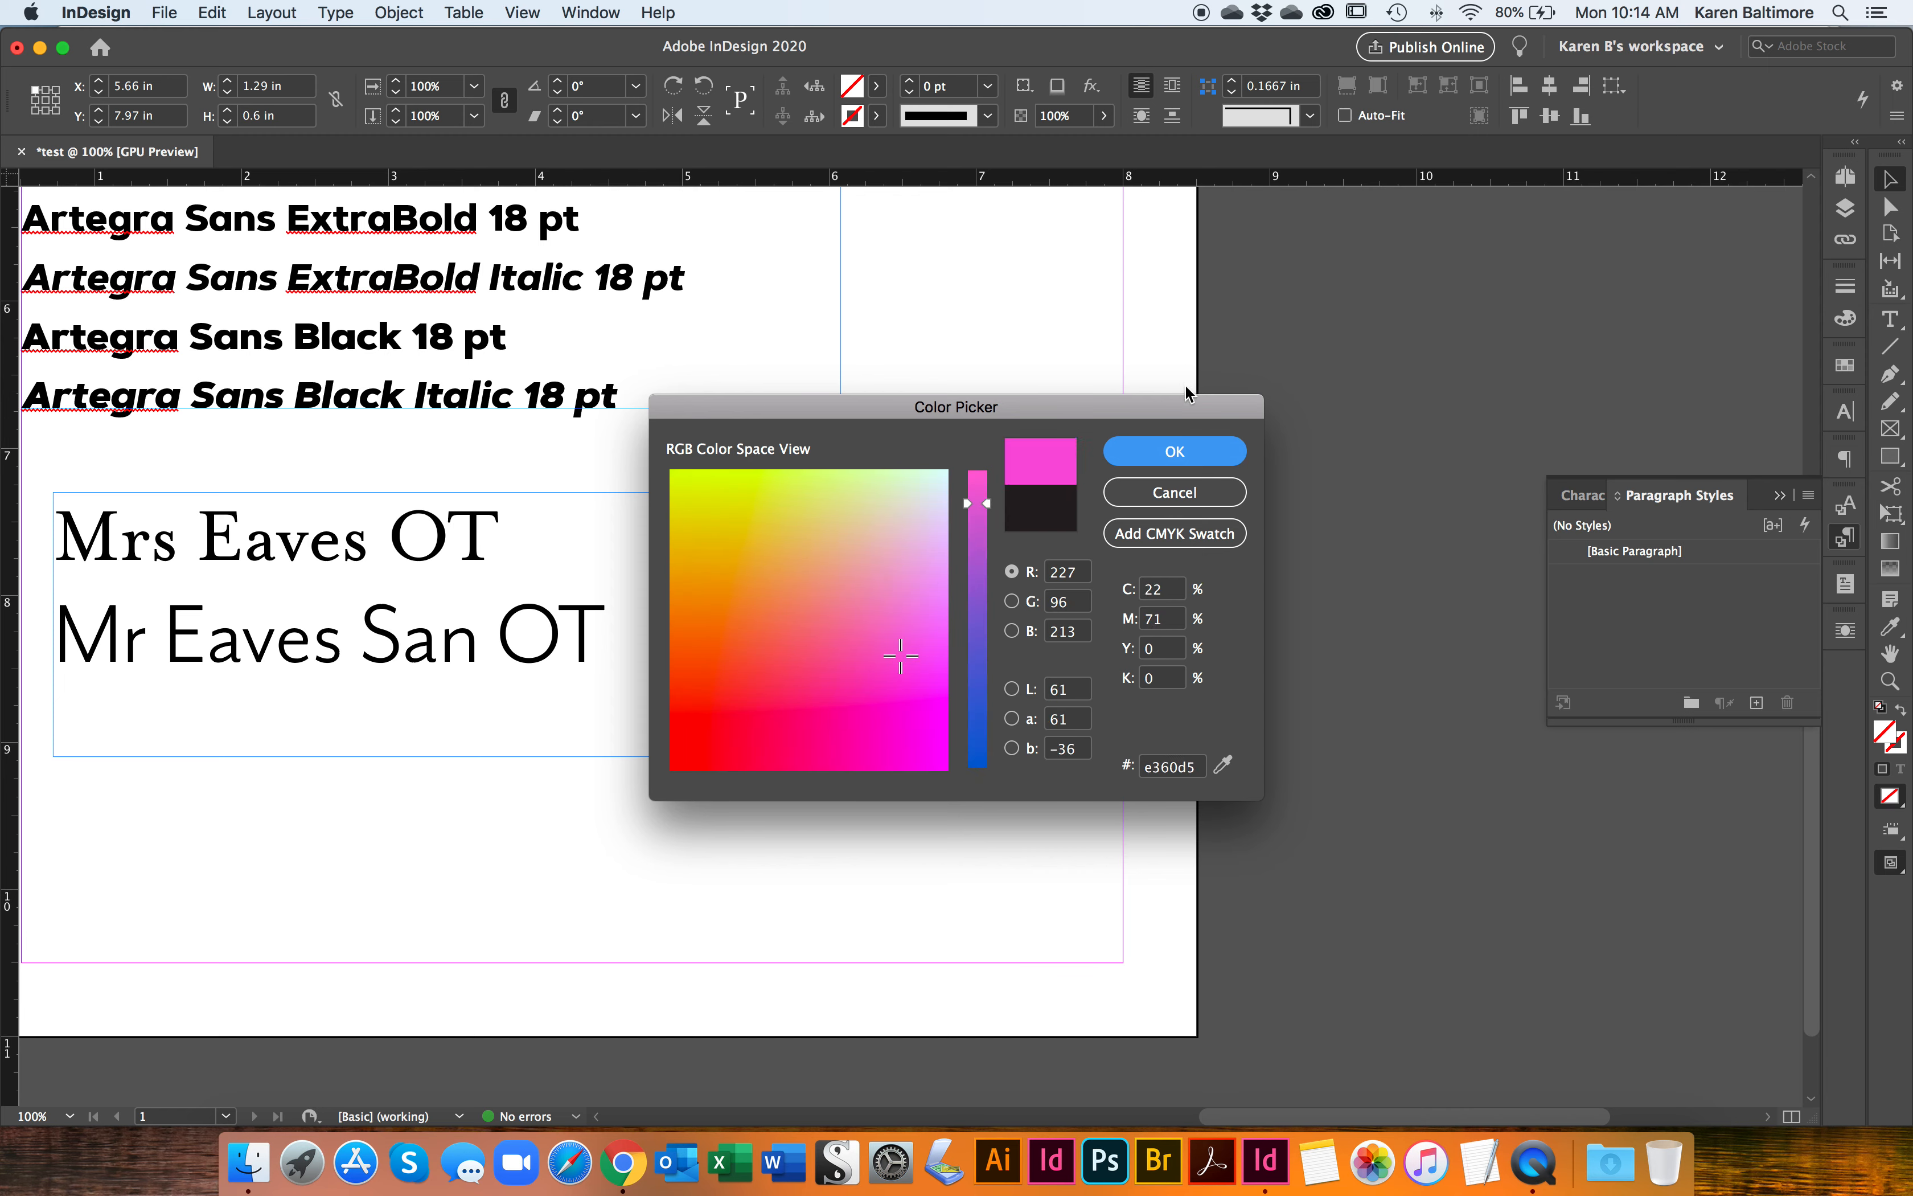
pyautogui.click(1173, 456)
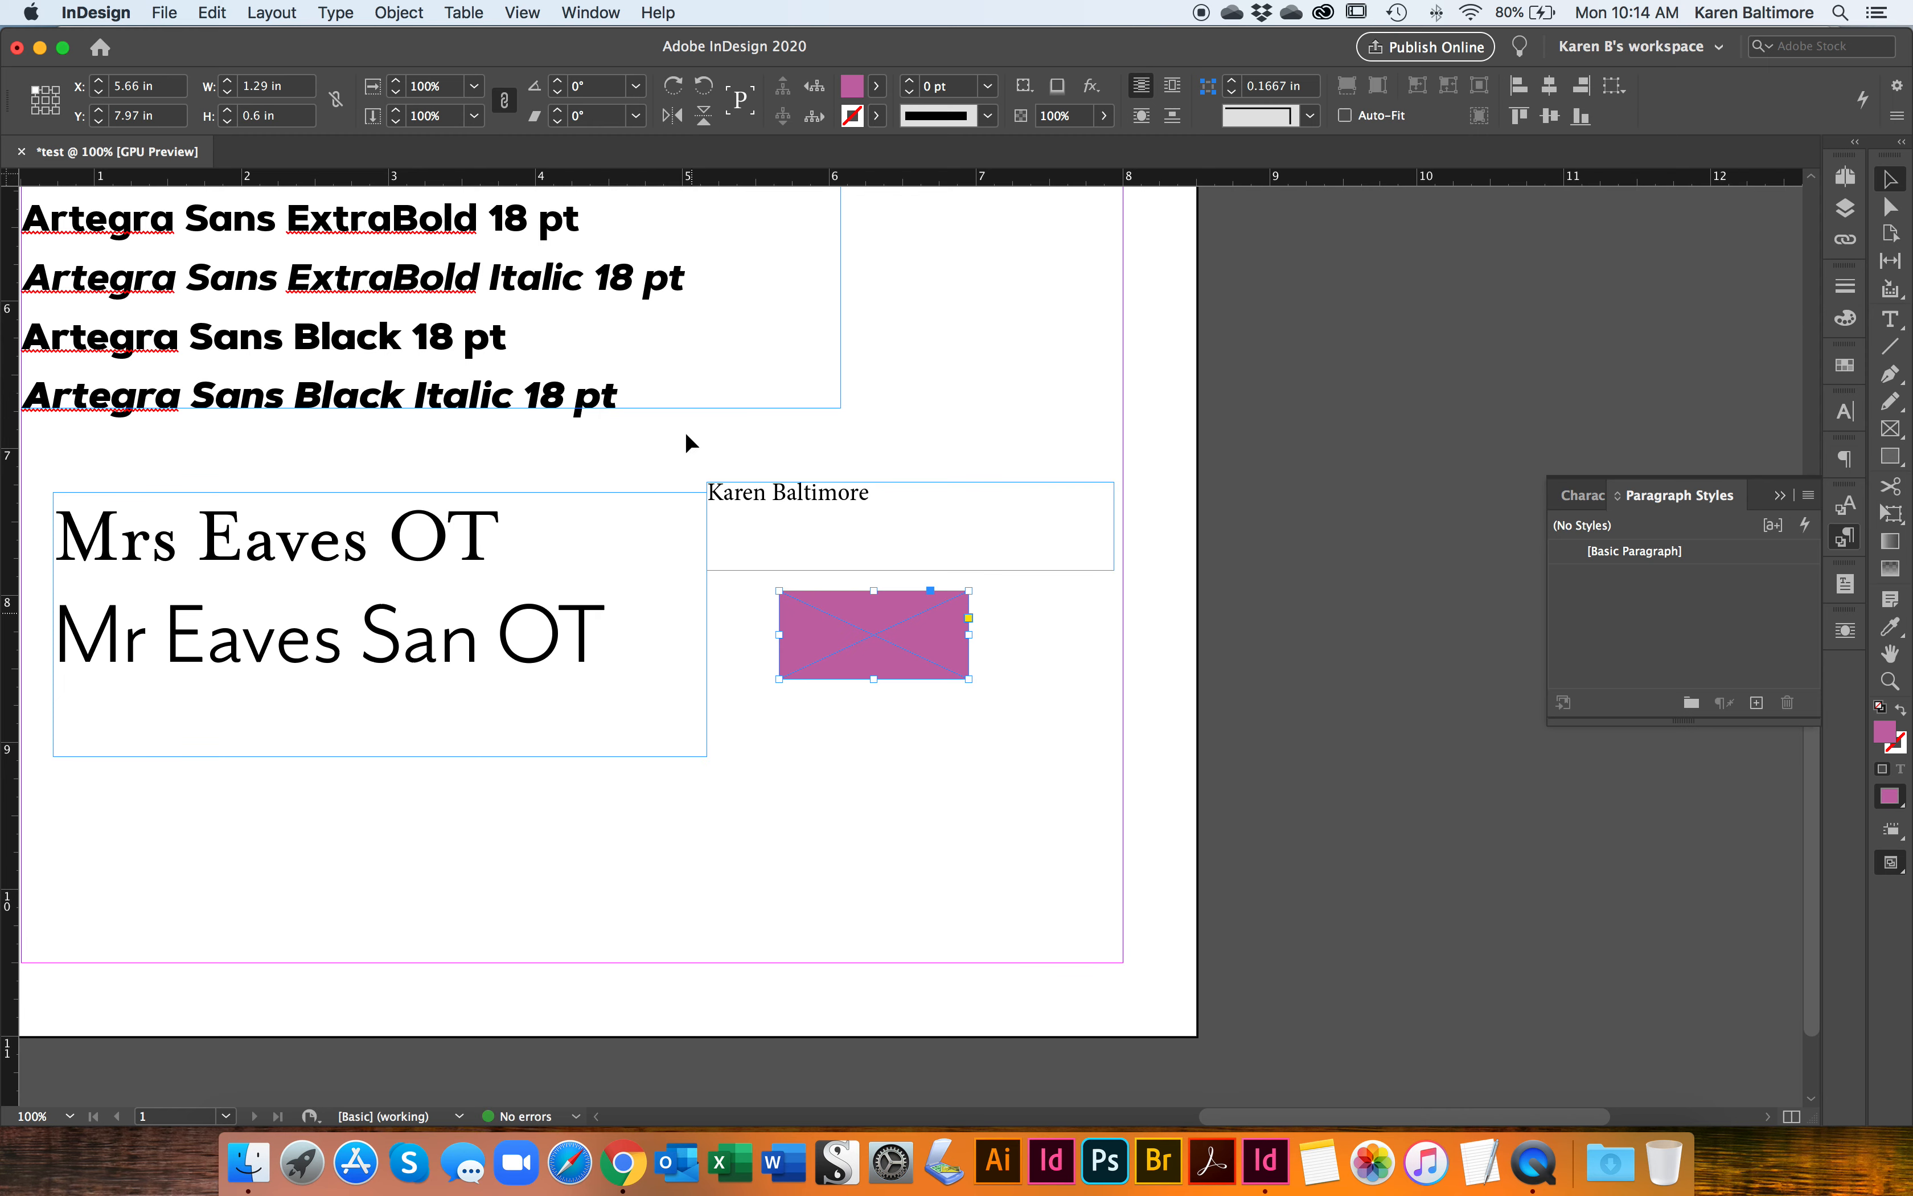
pyautogui.click(403, 14)
pyautogui.click(404, 16)
pyautogui.click(409, 27)
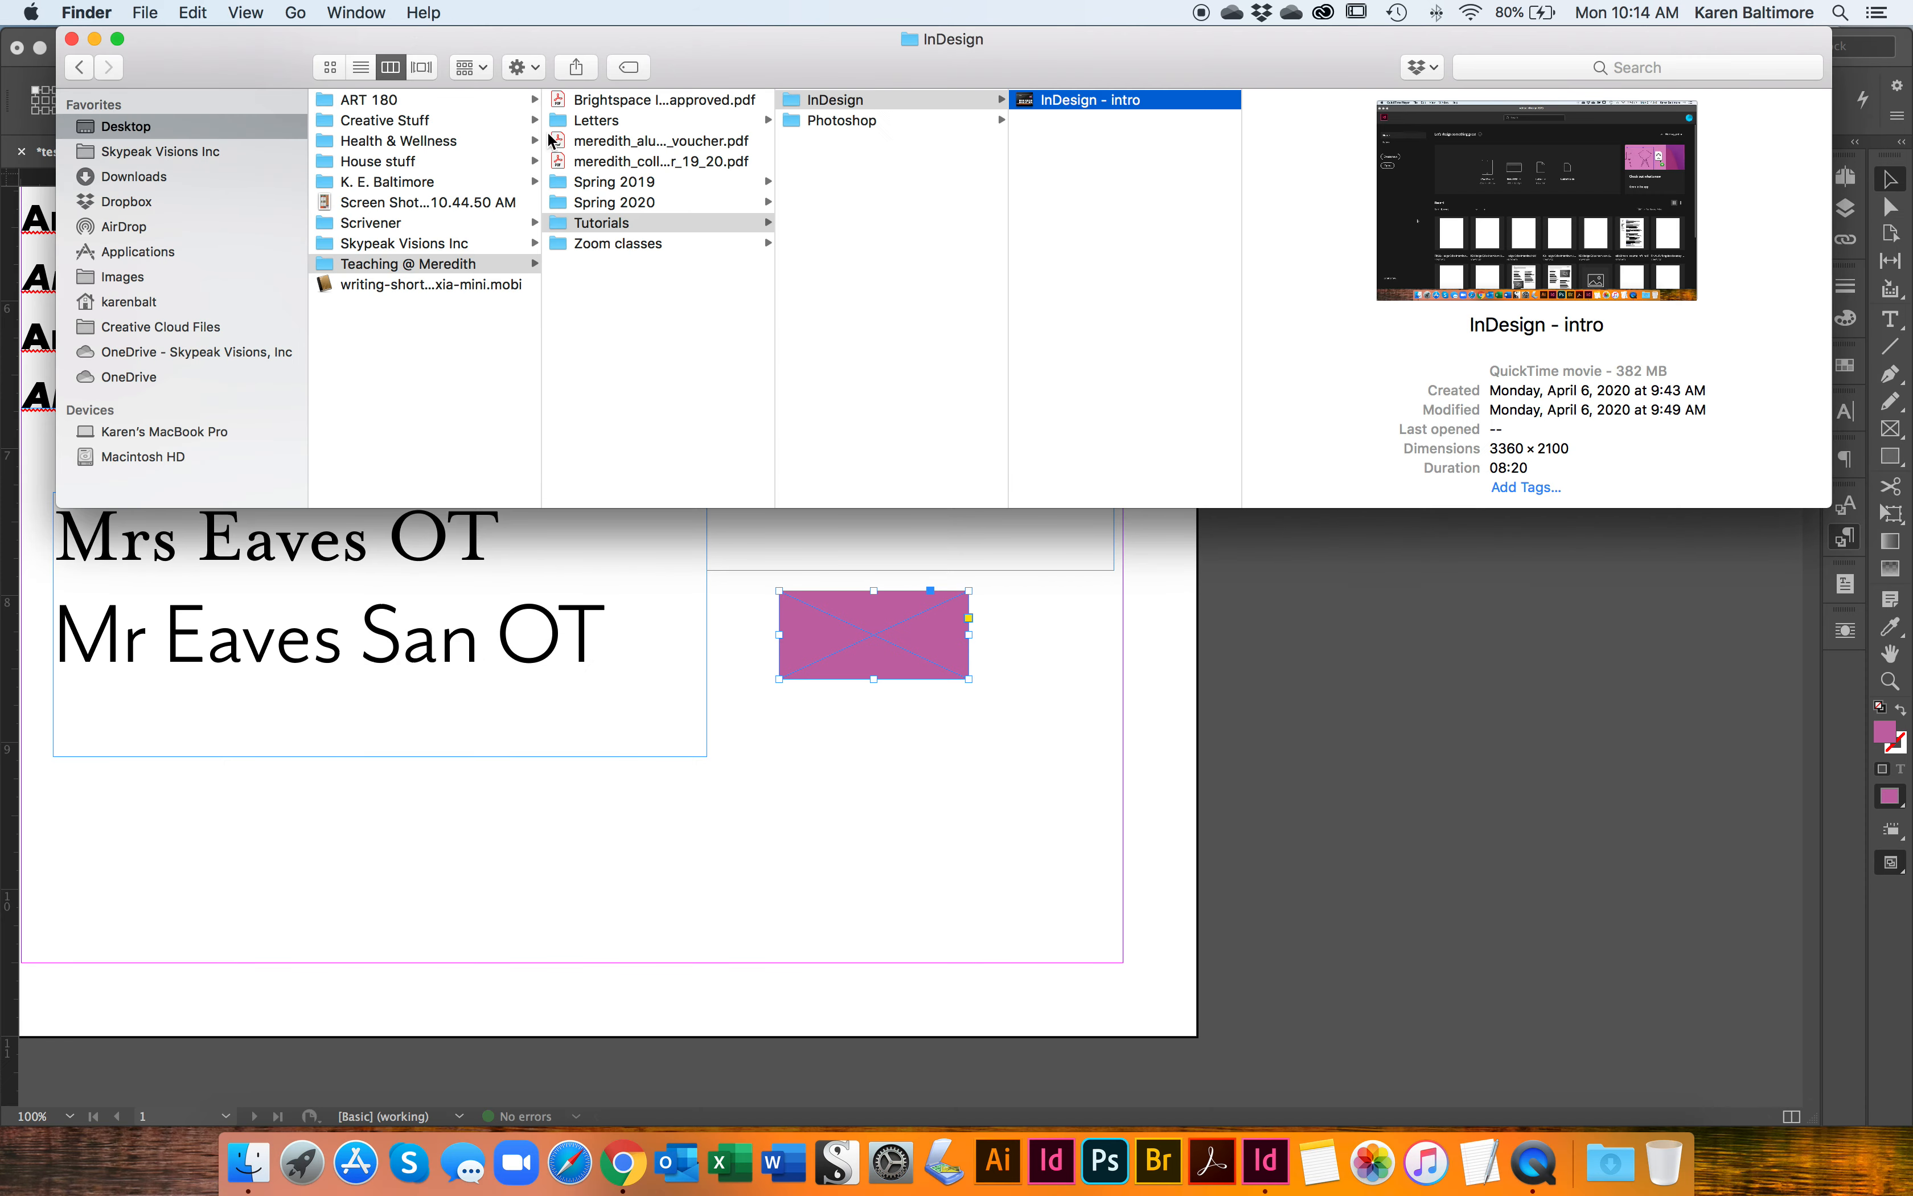
pyautogui.press('super+Tab')
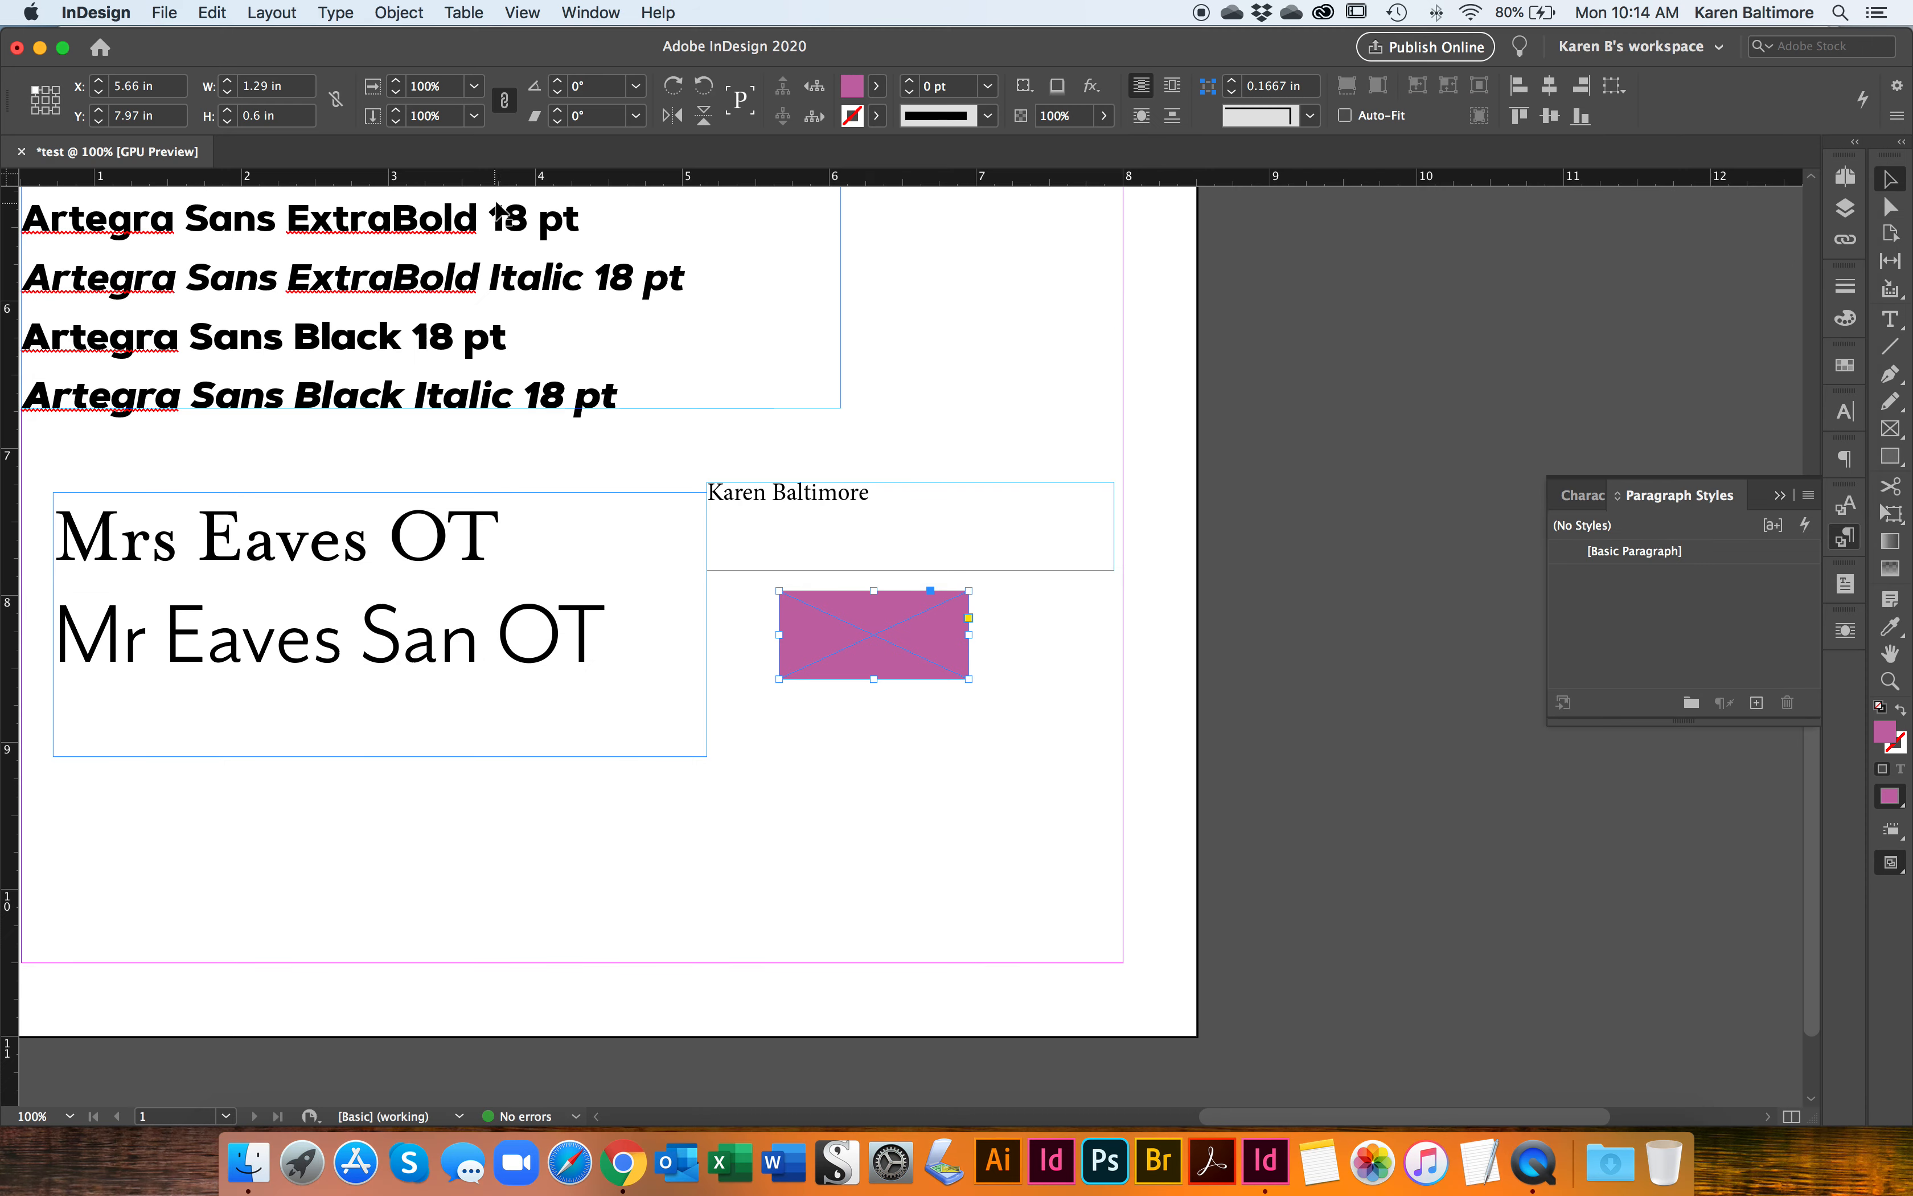
# Step: Send the magenta rectangle to the back, behind the contact text
pyautogui.click(405, 11)
pyautogui.moveTo(449, 84)
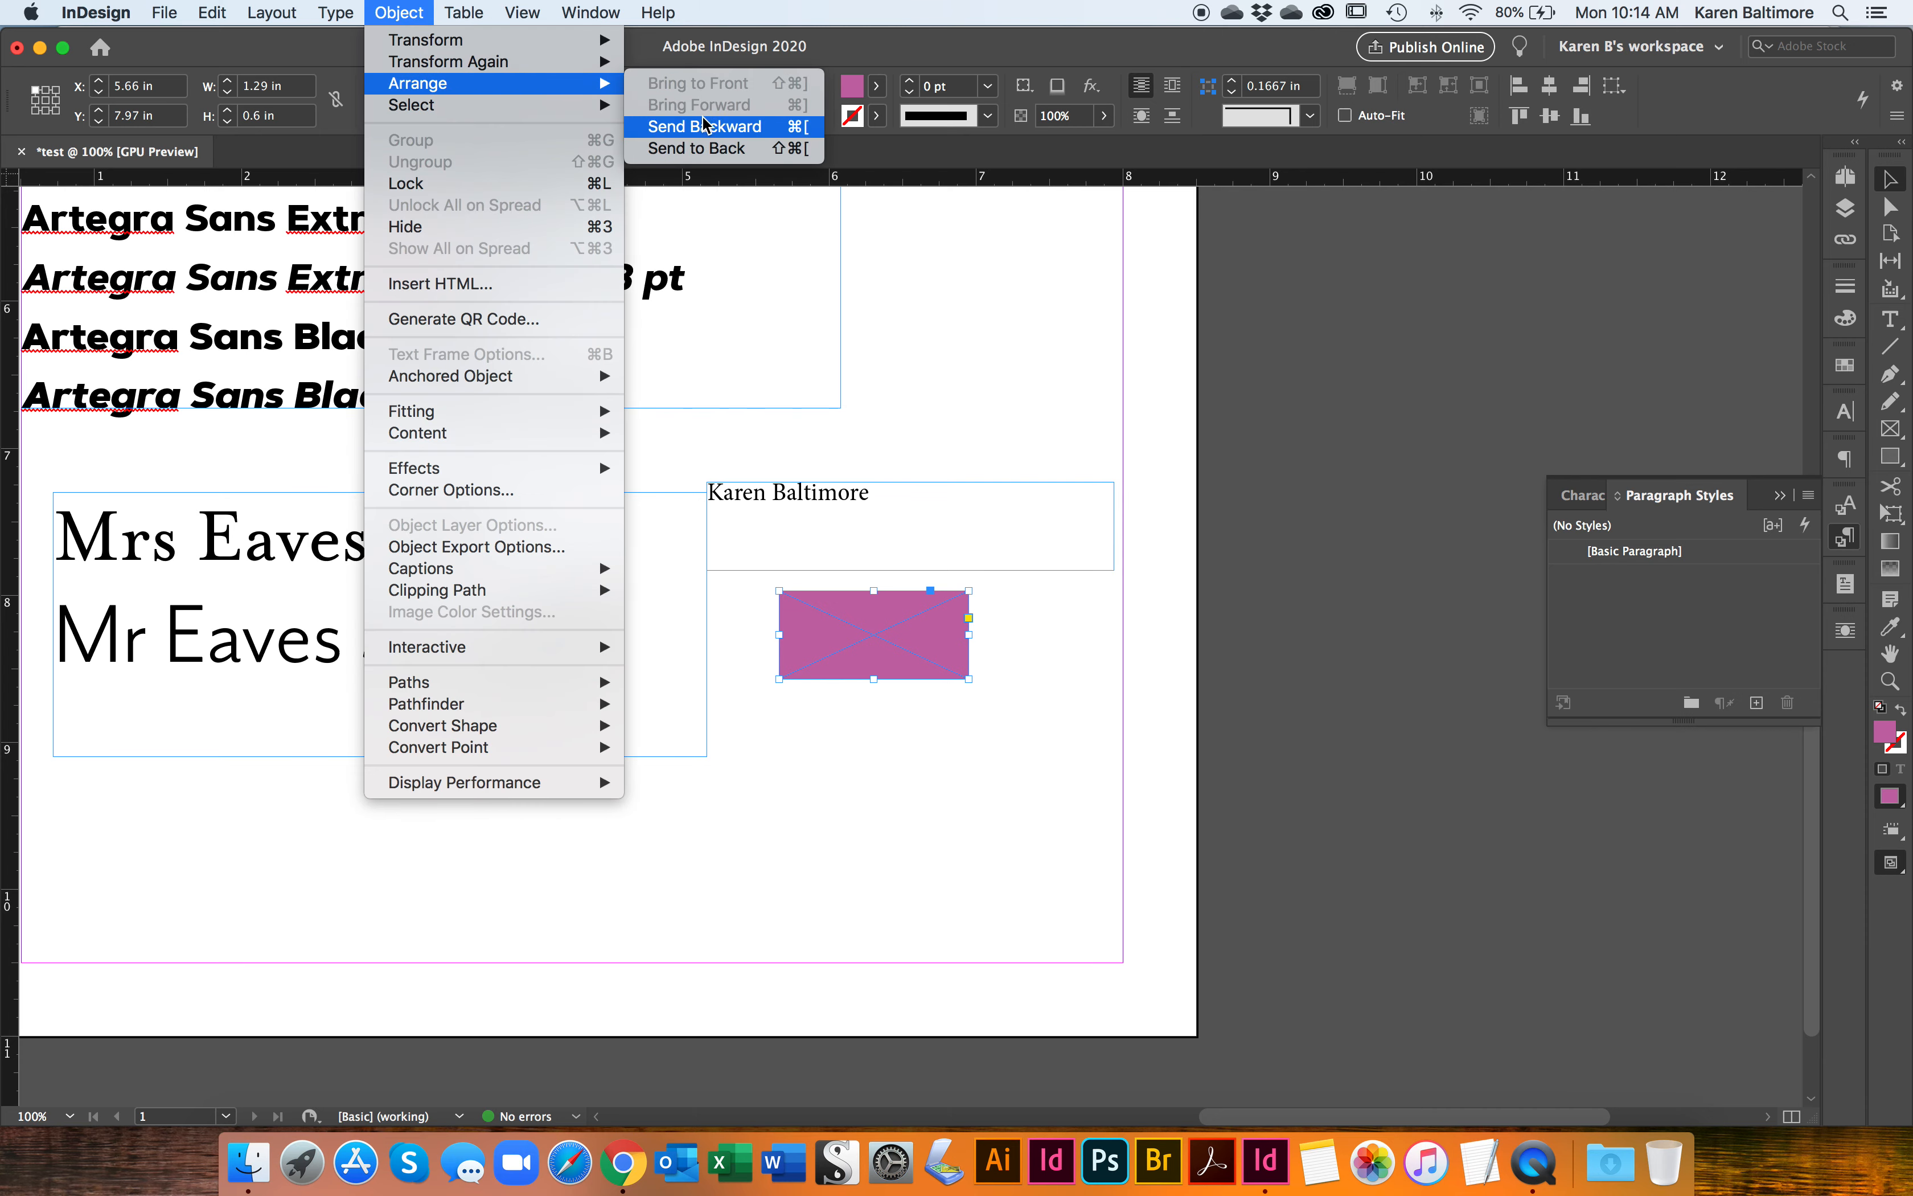
pyautogui.click(699, 149)
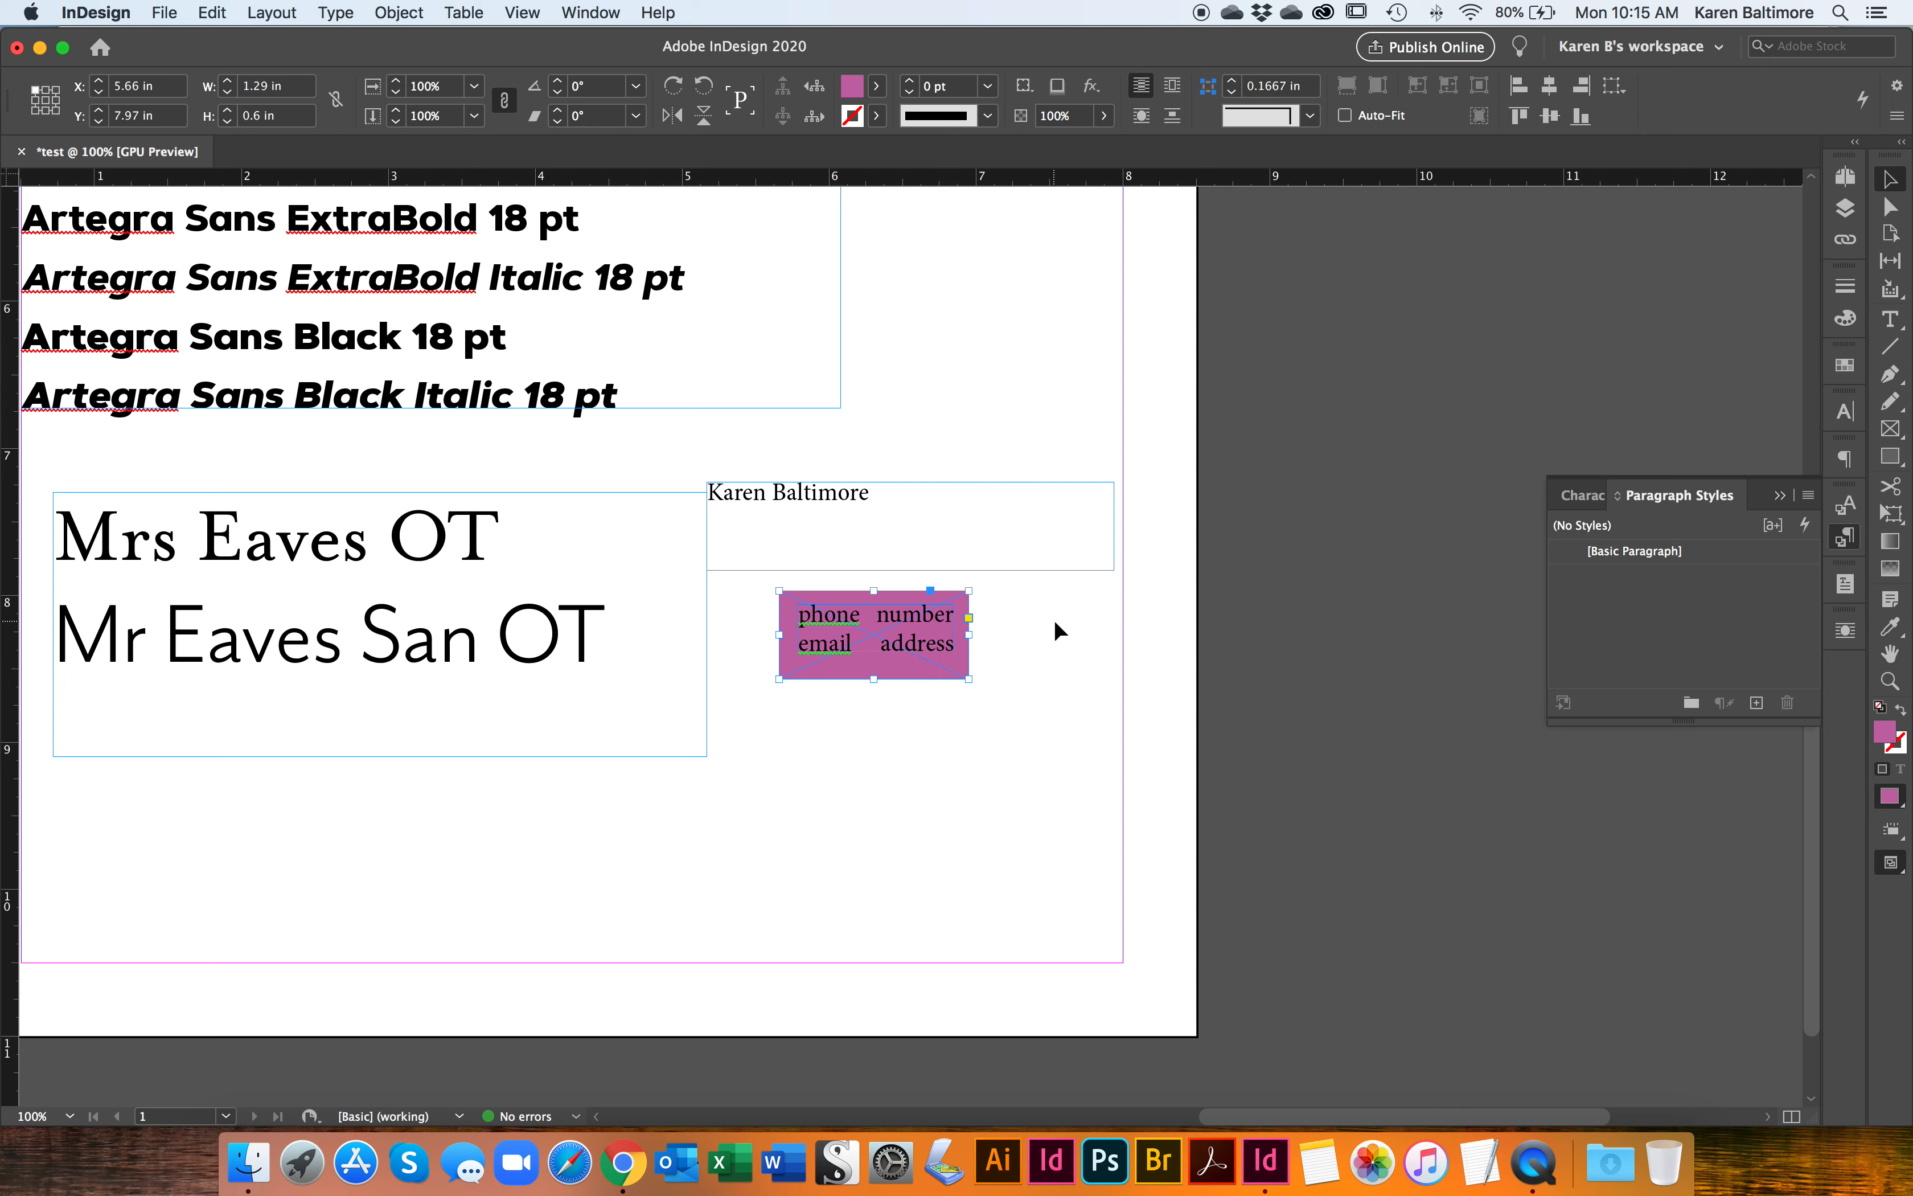
# Step: Delete the magenta rectangle together with the contact text frame
pyautogui.moveTo(821, 683); pyautogui.dragTo(749, 719)
pyautogui.press('Delete')
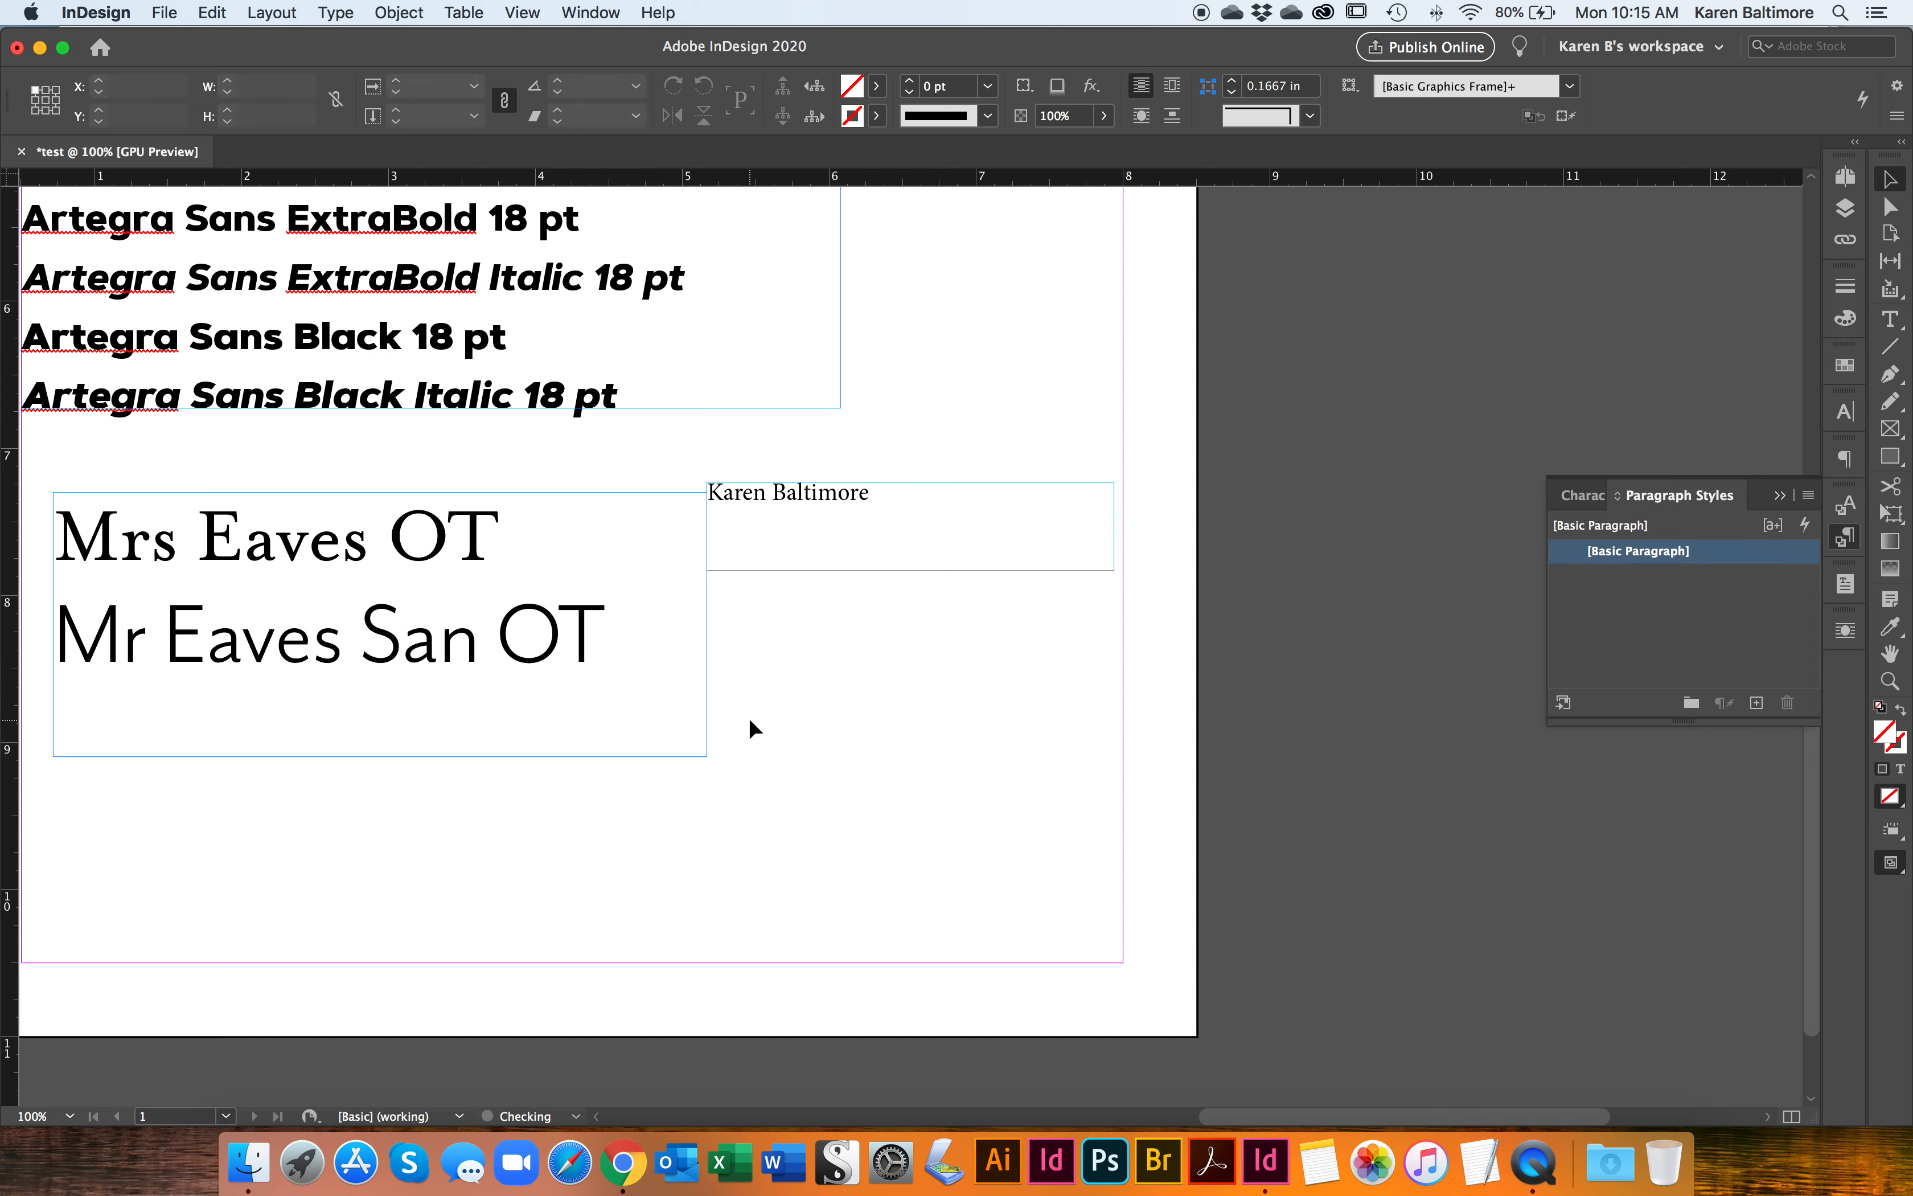